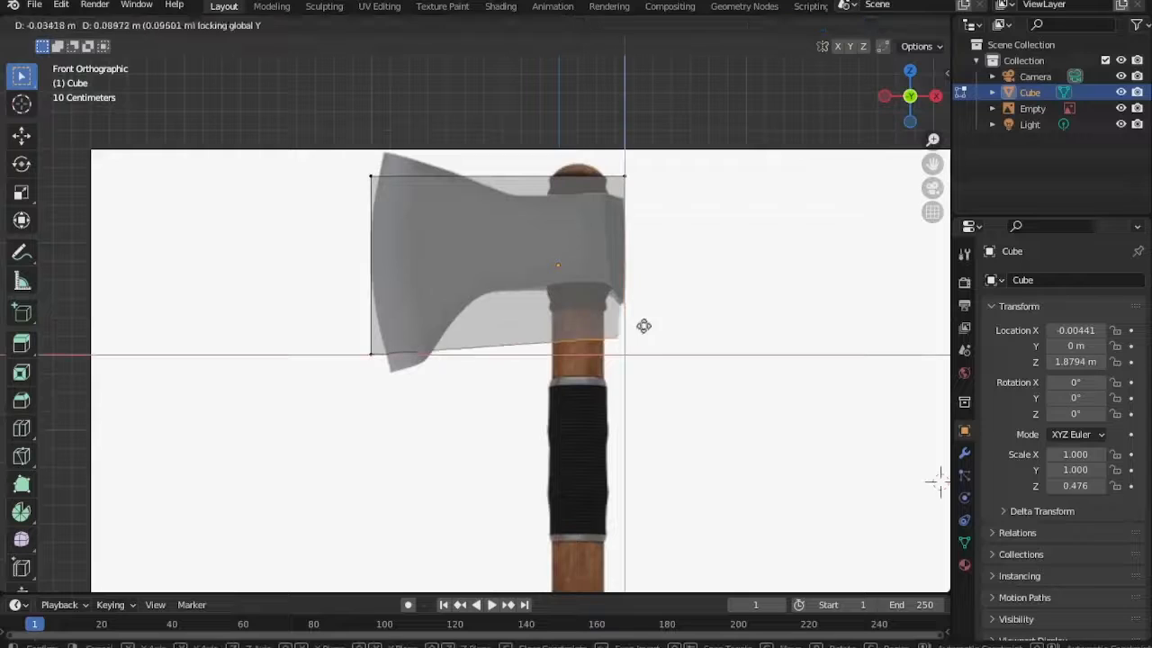
Move the block's lower rear corner and lower front corner onto the axe head outline in the reference image.
{"action": "left_click", "coordinate": [652, 293]}
{"action": "middle_click_drag", "start_coordinate": [405, 349], "coordinate": [480, 335]}
{"action": "key", "text": "KP_1"}
{"action": "key", "text": "shift+y"}
{"action": "left_click", "coordinate": [455, 309]}
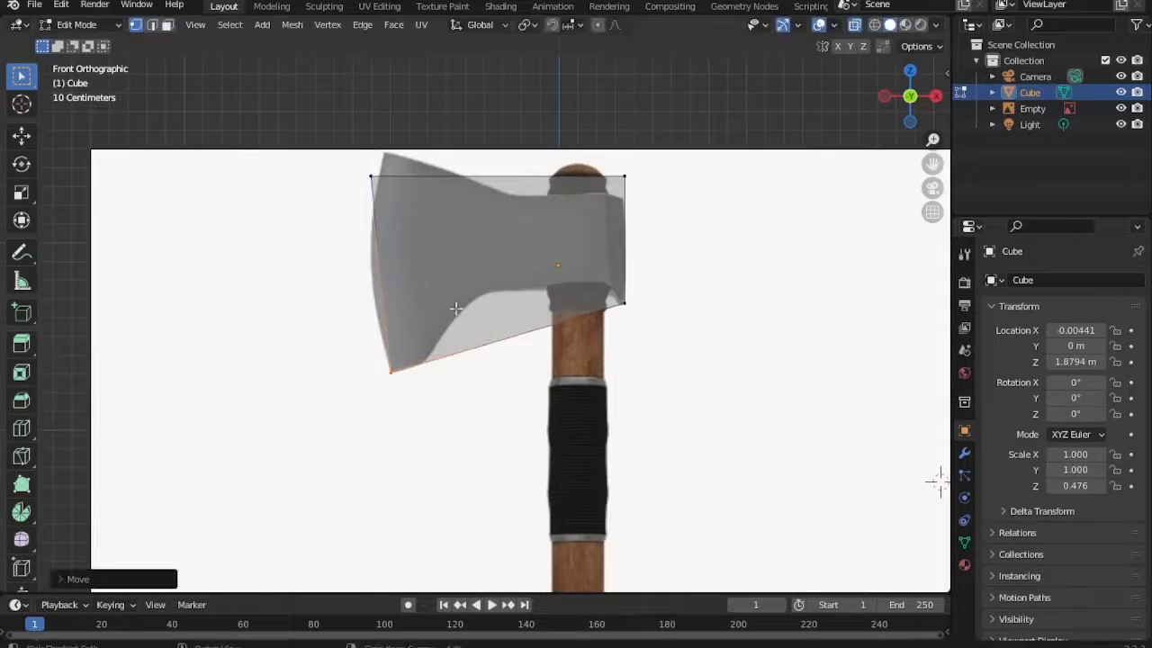
Align the middle edge loop's front vertex and the upper front corner with the blade edge, keeping Y locked.
{"action": "key", "text": "g"}
{"action": "key", "text": "shift+y"}
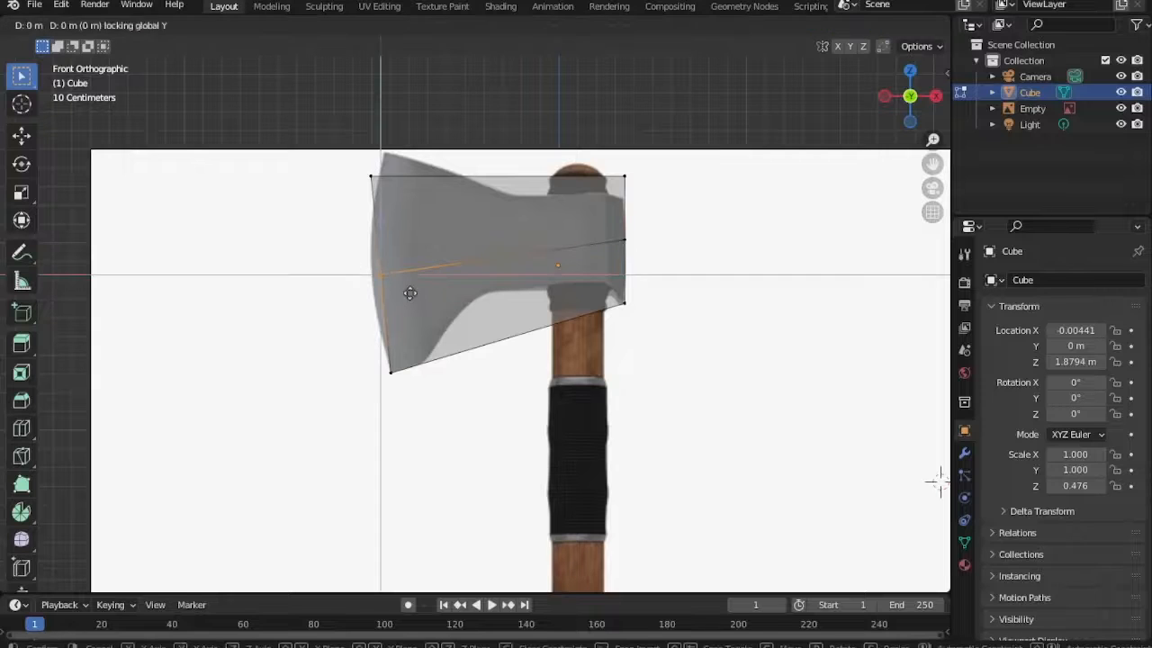
{"action": "left_click", "coordinate": [407, 268]}
{"action": "key", "text": "g"}
{"action": "key", "text": "shift+y"}
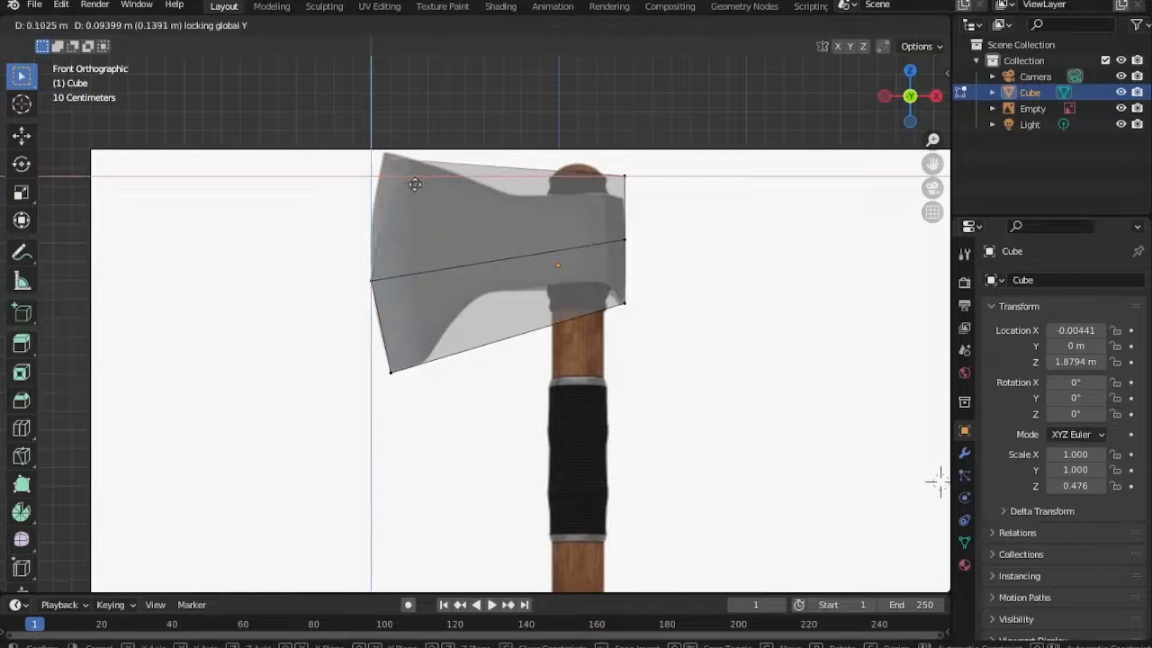
{"action": "left_click", "coordinate": [411, 180]}
Add a horizontal loop cut in the upper half and move its front vertex onto the curved blade edge.
{"action": "key", "text": "ctrl+r"}
{"action": "double_click", "coordinate": [410, 211]}
{"action": "left_click_drag", "start_coordinate": [357, 201], "coordinate": [405, 241]}
{"action": "key", "text": "g"}
{"action": "key", "text": "shift+y"}
{"action": "left_click", "coordinate": [410, 234]}
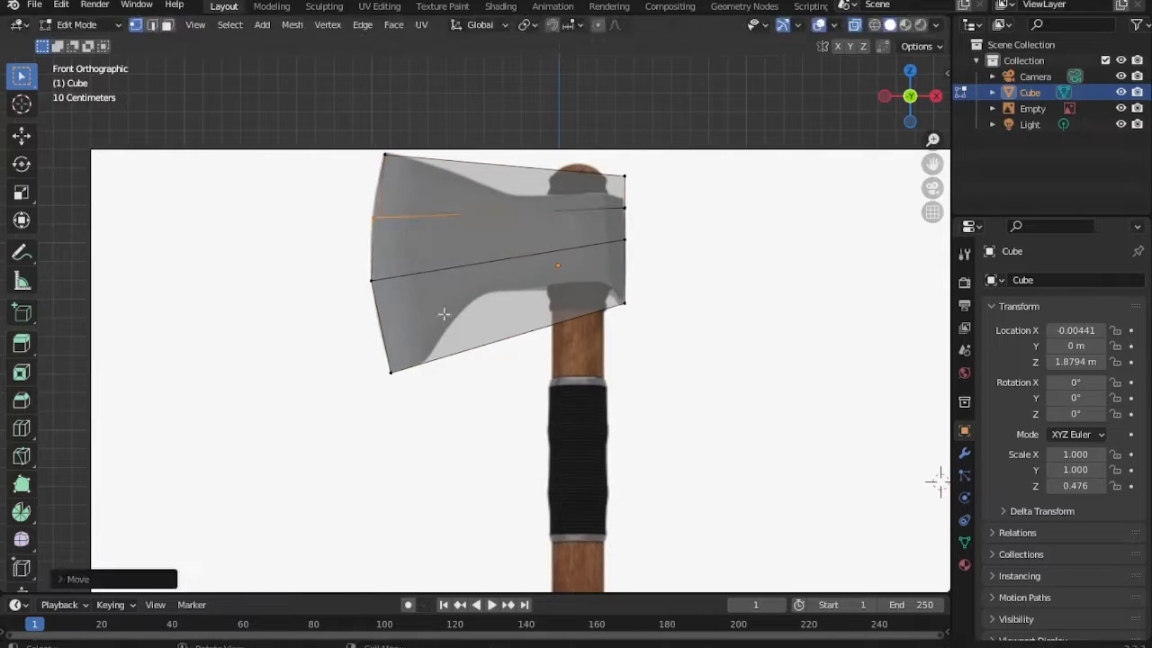
Add a vertical loop cut behind the blade edge and move its lower vertex to the blade's bottom outline.
{"action": "key", "text": "ctrl+r"}
{"action": "left_click", "coordinate": [459, 315]}
{"action": "left_click", "coordinate": [422, 318]}
{"action": "left_click_drag", "start_coordinate": [427, 336], "coordinate": [468, 368]}
{"action": "key", "text": "g"}
{"action": "key", "text": "shift+y"}
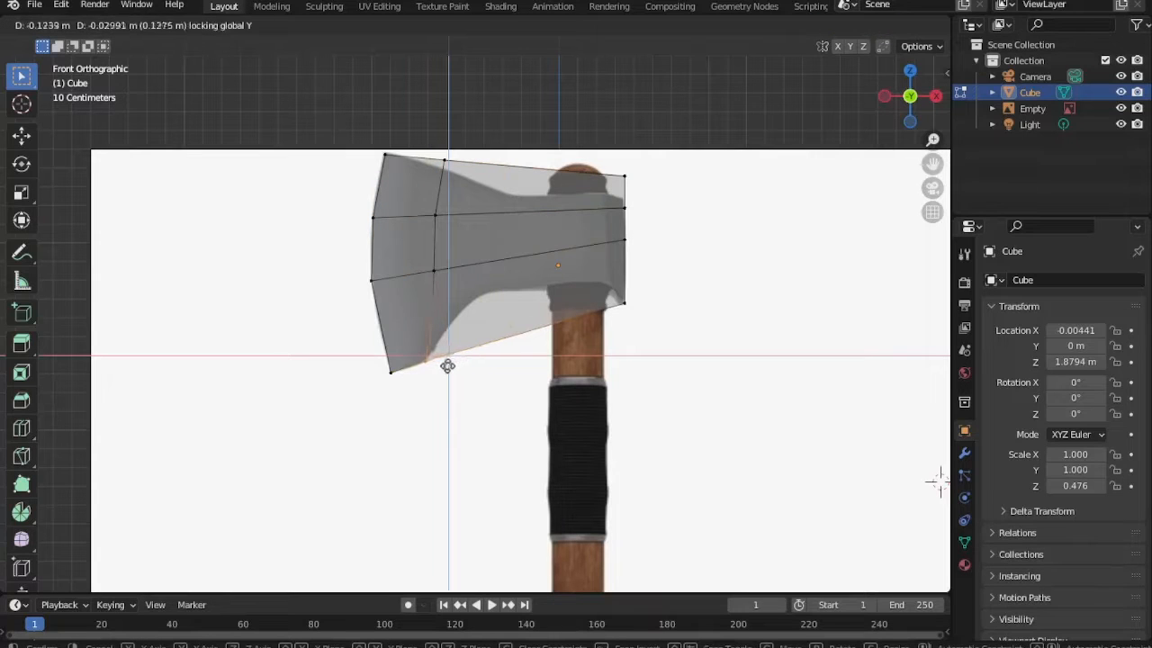
{"action": "left_click", "coordinate": [447, 366]}
Add a second vertical loop cut behind the first and move its lower vertex onto the blade's underside curve.
{"action": "key", "text": "ctrl+r"}
{"action": "left_click", "coordinate": [449, 364]}
{"action": "left_click", "coordinate": [452, 342]}
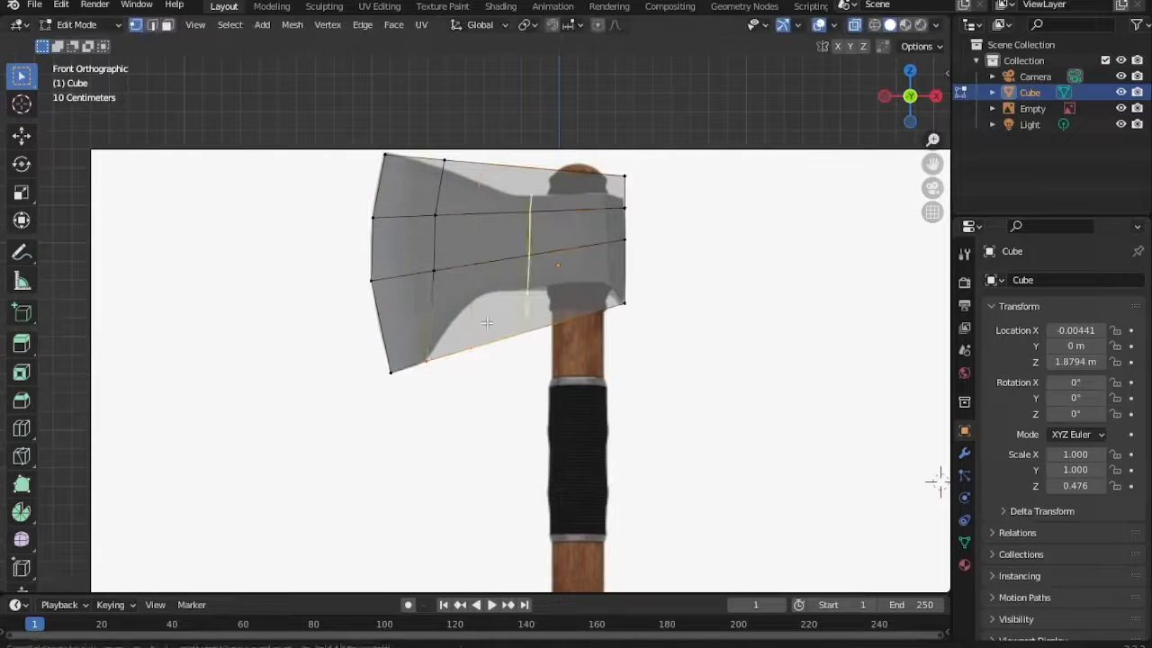
{"action": "left_click", "coordinate": [487, 323]}
{"action": "left_click", "coordinate": [441, 325]}
{"action": "left_click_drag", "start_coordinate": [441, 327], "coordinate": [494, 357]}
{"action": "key", "text": "g"}
{"action": "key", "text": "shift+y"}
{"action": "left_click", "coordinate": [476, 338]}
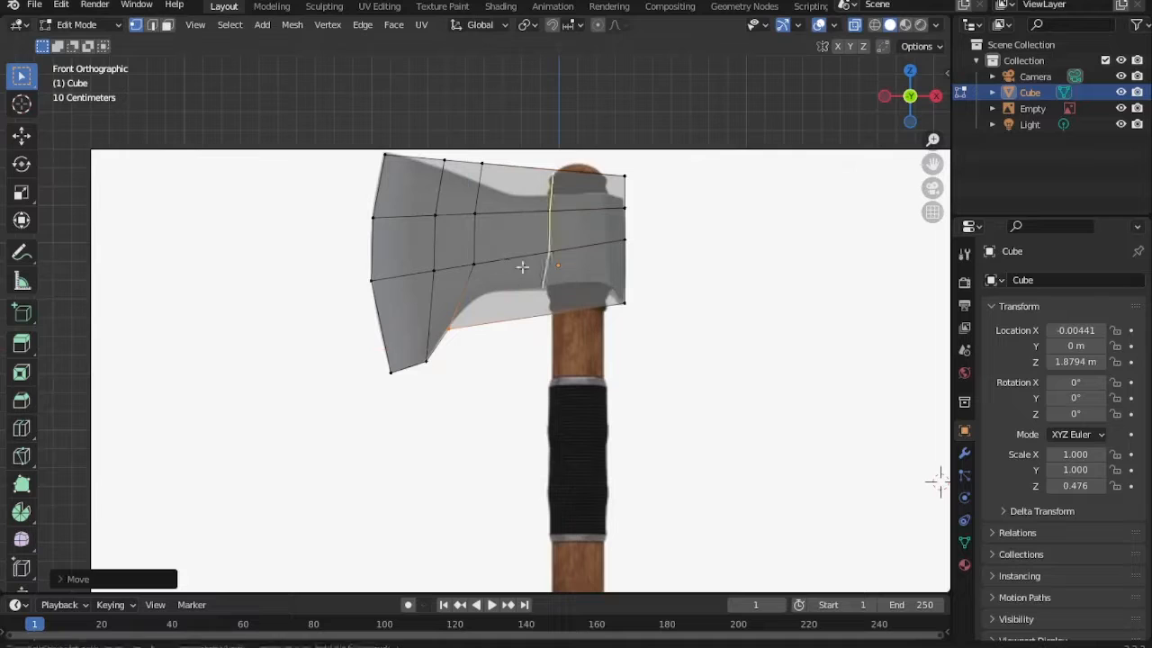
Add a third vertical loop cut and raise its lower vertex onto the curve under the blade.
{"action": "left_click", "coordinate": [520, 268]}
{"action": "left_click", "coordinate": [477, 281]}
{"action": "left_click_drag", "start_coordinate": [467, 291], "coordinate": [501, 333]}
{"action": "key", "text": "g"}
{"action": "key", "text": "shift+y"}
{"action": "left_click", "coordinate": [494, 311]}
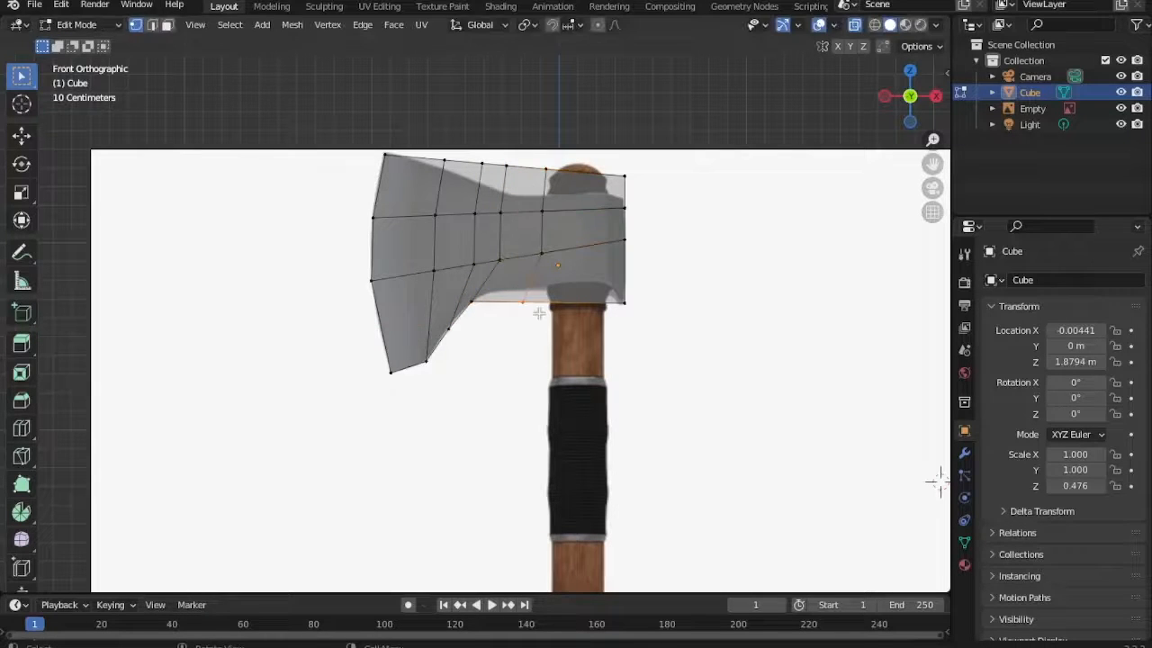
Fit the lower vertices of the next two vertical loops to the underside between the blade and the handle.
{"action": "key", "text": "g"}
{"action": "key", "text": "shift+y"}
{"action": "left_click", "coordinate": [511, 302]}
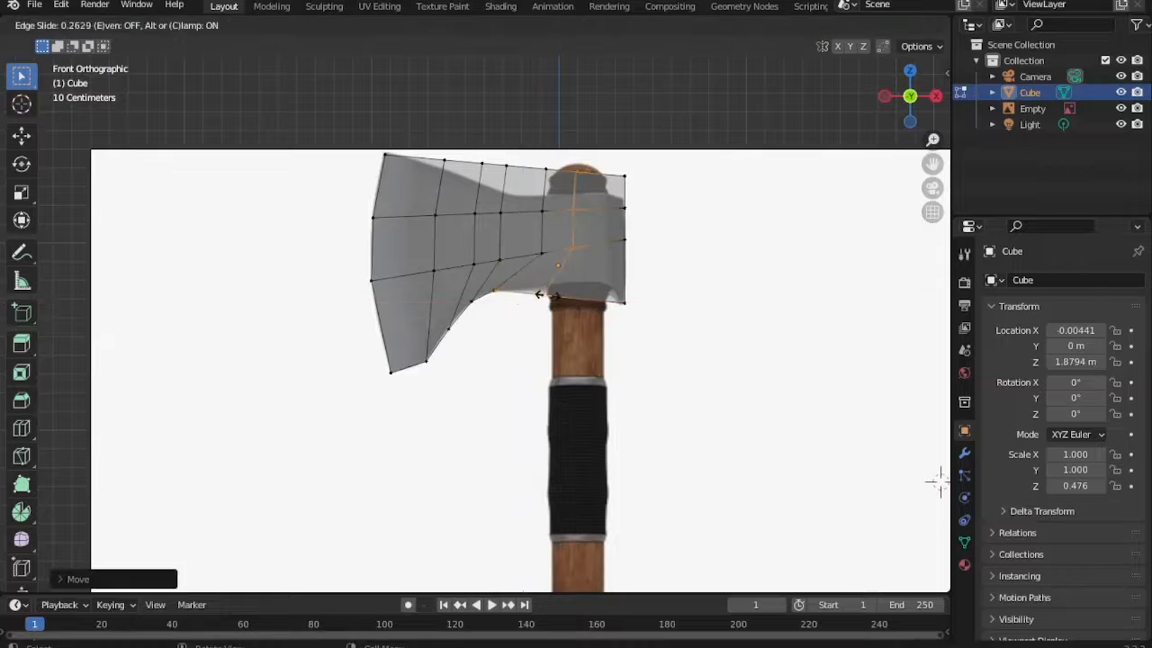
{"action": "key", "text": "g"}
{"action": "left_click", "coordinate": [567, 296]}
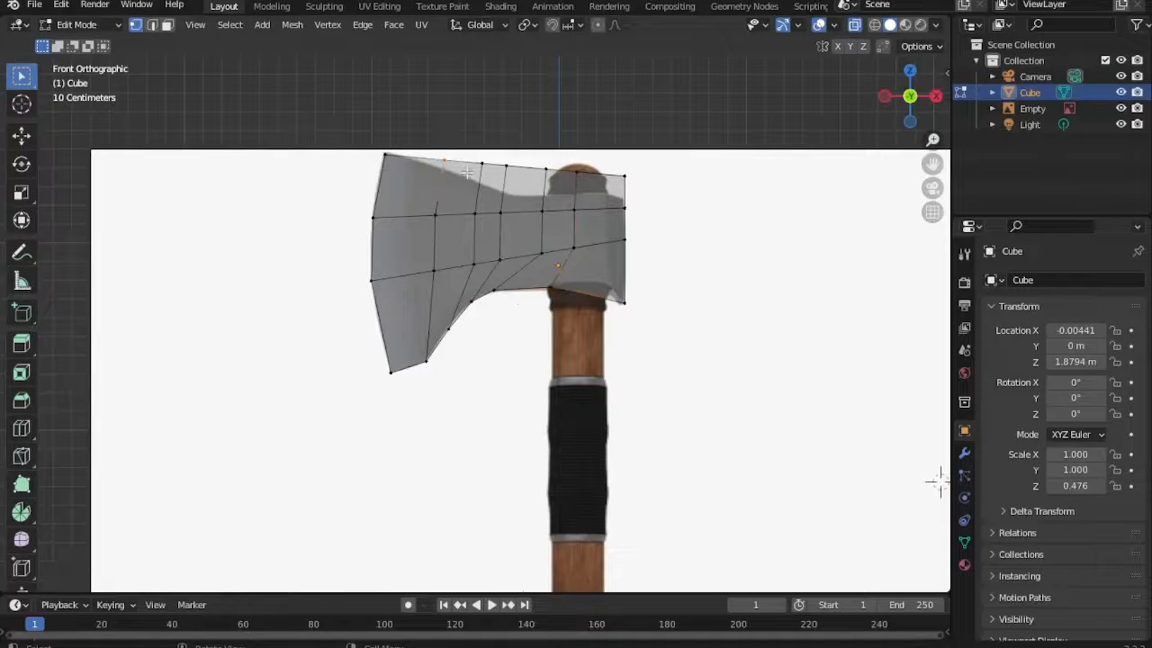
Lower the first three top vertices behind the blade tip onto the axe head's curved upper outline.
{"action": "key", "text": "g"}
{"action": "left_click", "coordinate": [467, 180]}
{"action": "key", "text": "g"}
{"action": "left_click_drag", "start_coordinate": [471, 151], "coordinate": [635, 189]}
{"action": "left_click", "coordinate": [490, 197]}
{"action": "key", "text": "g"}
{"action": "key", "text": "shift+y"}
{"action": "left_click", "coordinate": [518, 216]}
Lower the remaining top vertices, from the neck to the rear corner, onto the reference's upper outline.
{"action": "key", "text": "g"}
{"action": "key", "text": "shift+y"}
{"action": "left_click", "coordinate": [557, 212]}
{"action": "key", "text": "g"}
{"action": "key", "text": "shift+y"}
{"action": "left_click", "coordinate": [593, 212]}
{"action": "key", "text": "g"}
{"action": "key", "text": "shift+y"}
{"action": "left_click", "coordinate": [613, 217]}
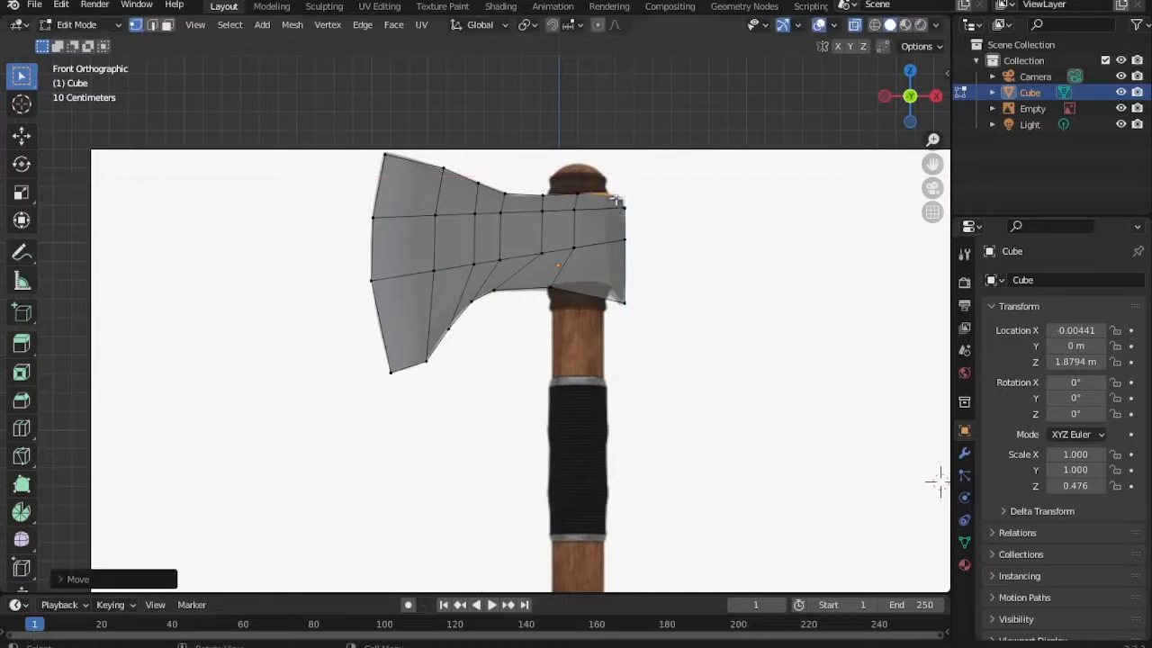
{"action": "key", "text": "g"}
{"action": "key", "text": "shift+y"}
{"action": "left_click", "coordinate": [640, 210]}
Select the vertical edge loop at the handle socket and widen it along Y.
{"action": "scroll", "coordinate": [596, 369], "scroll_direction": "down", "scroll_amount": 1}
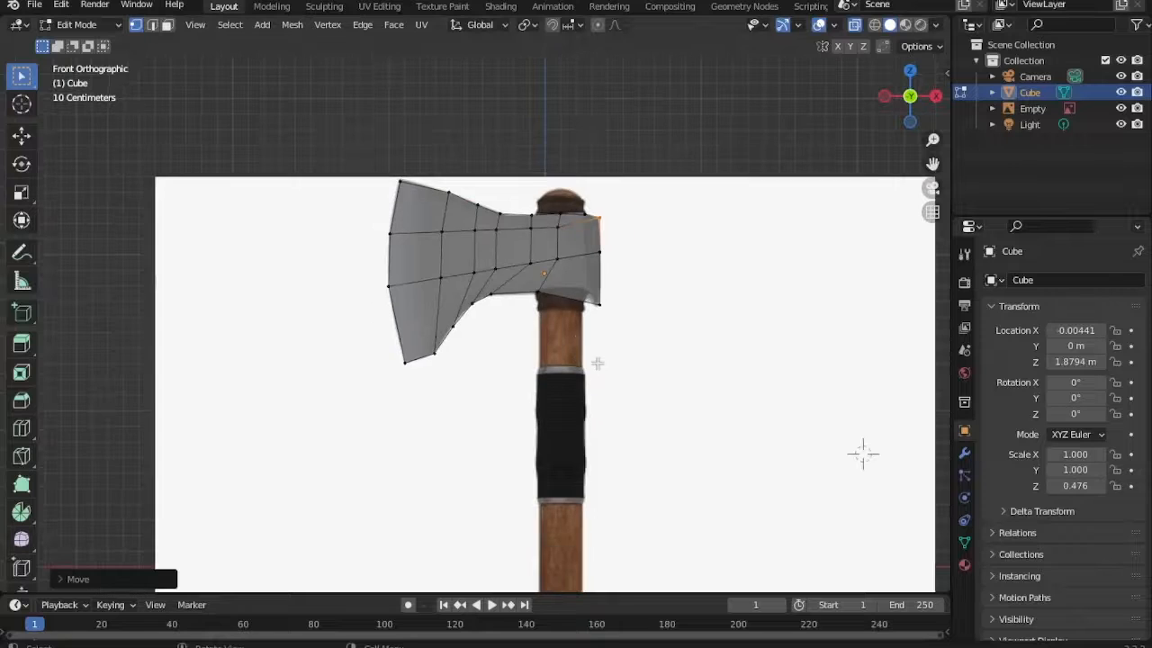
{"action": "left_click", "coordinate": [557, 248], "text": "alt"}
{"action": "middle_click_drag", "start_coordinate": [557, 248], "coordinate": [691, 336]}
{"action": "key", "text": "KP_3"}
{"action": "key", "text": "s"}
{"action": "key", "text": "y"}
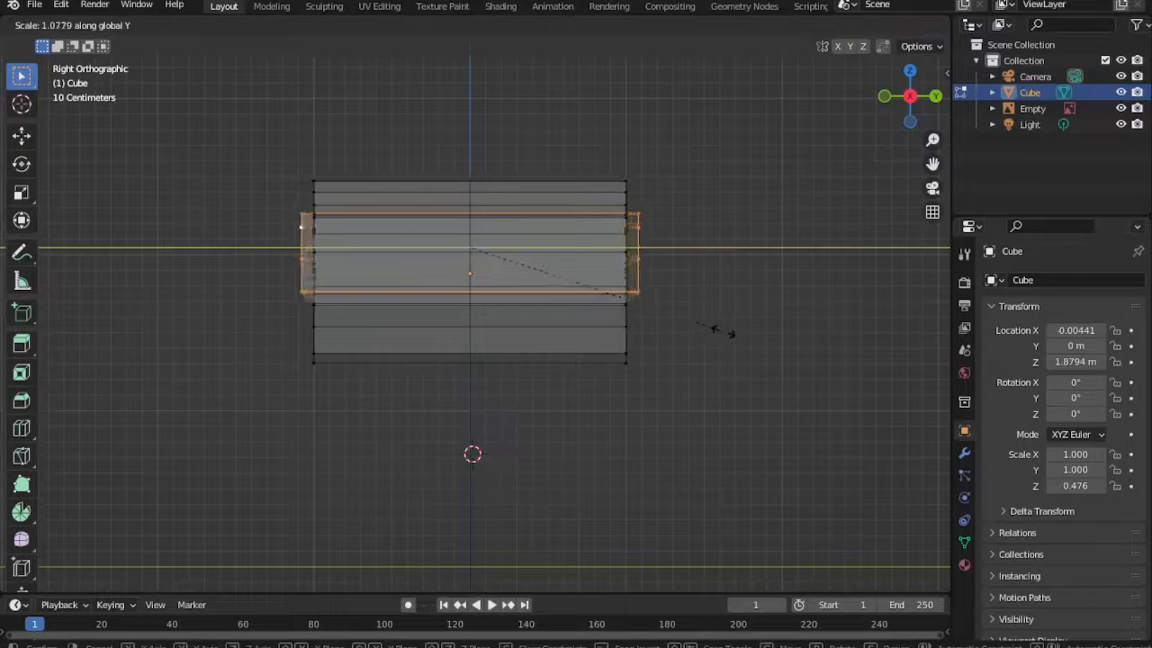
{"action": "left_click", "coordinate": [723, 315]}
Adjust the axe head's thickness around the socket with two more scalings along Y.
{"action": "middle_click_drag", "start_coordinate": [719, 270], "coordinate": [441, 299]}
{"action": "key", "text": "alt+z"}
{"action": "key", "text": "s"}
{"action": "key", "text": "y"}
{"action": "left_click", "coordinate": [578, 309]}
{"action": "key", "text": "s"}
{"action": "key", "text": "y"}
{"action": "left_click", "coordinate": [646, 305]}
Flatten the whole axe head along Y to a scale of about 0.226.
{"action": "key", "text": "Tab"}
{"action": "key", "text": "s"}
{"action": "key", "text": "y"}
{"action": "left_click", "coordinate": [552, 270]}
Add a vertical loop cut behind the socket and raise its lower vertex onto the reference's underside.
{"action": "middle_click_drag", "start_coordinate": [717, 288], "coordinate": [579, 265]}
{"action": "key", "text": "KP_1"}
{"action": "scroll", "coordinate": [687, 341], "scroll_direction": "up", "scroll_amount": 3}
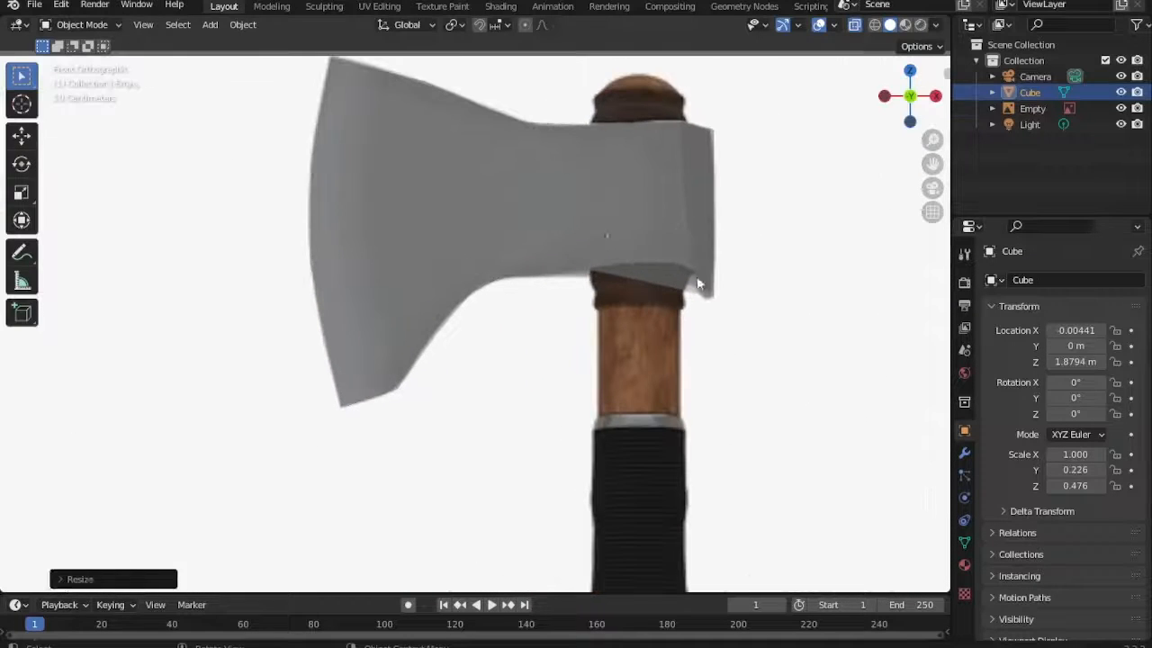
{"action": "key", "text": "Tab"}
{"action": "key", "text": "ctrl+r"}
{"action": "left_click", "coordinate": [671, 275]}
{"action": "left_click", "coordinate": [671, 274]}
{"action": "left_click_drag", "start_coordinate": [636, 266], "coordinate": [679, 302]}
{"action": "key", "text": "g"}
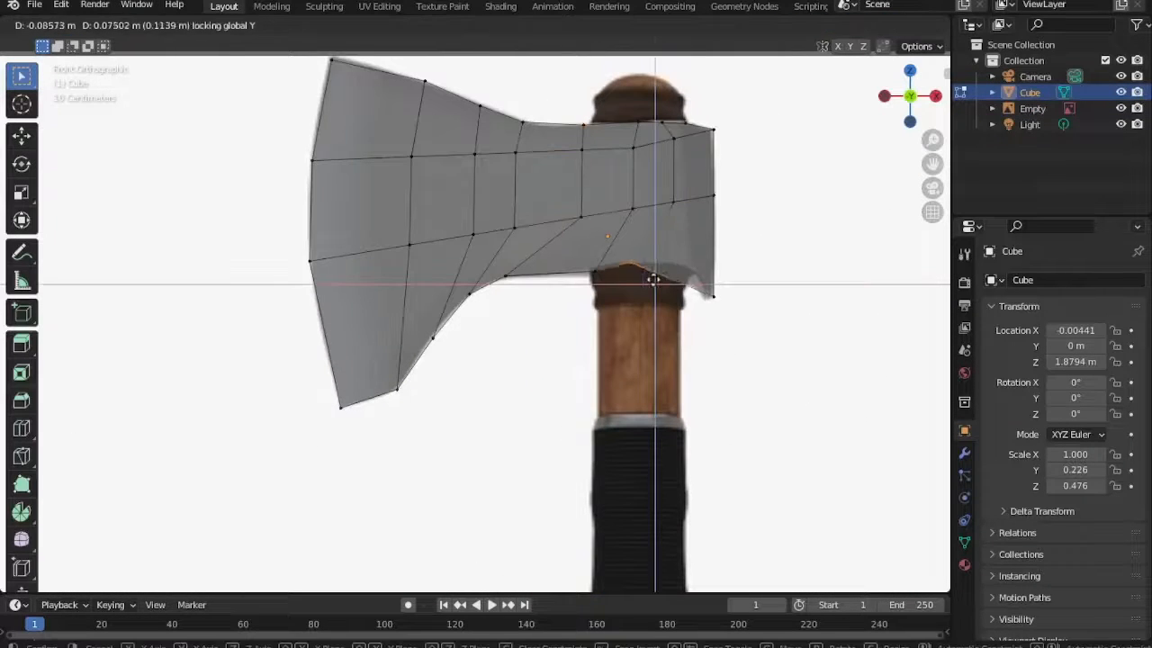
{"action": "left_click", "coordinate": [697, 270]}
Add another loop cut near the rear edge and fit its lower vertex to the notch above the rear spur.
{"action": "key", "text": "ctrl+r"}
{"action": "left_click", "coordinate": [693, 279]}
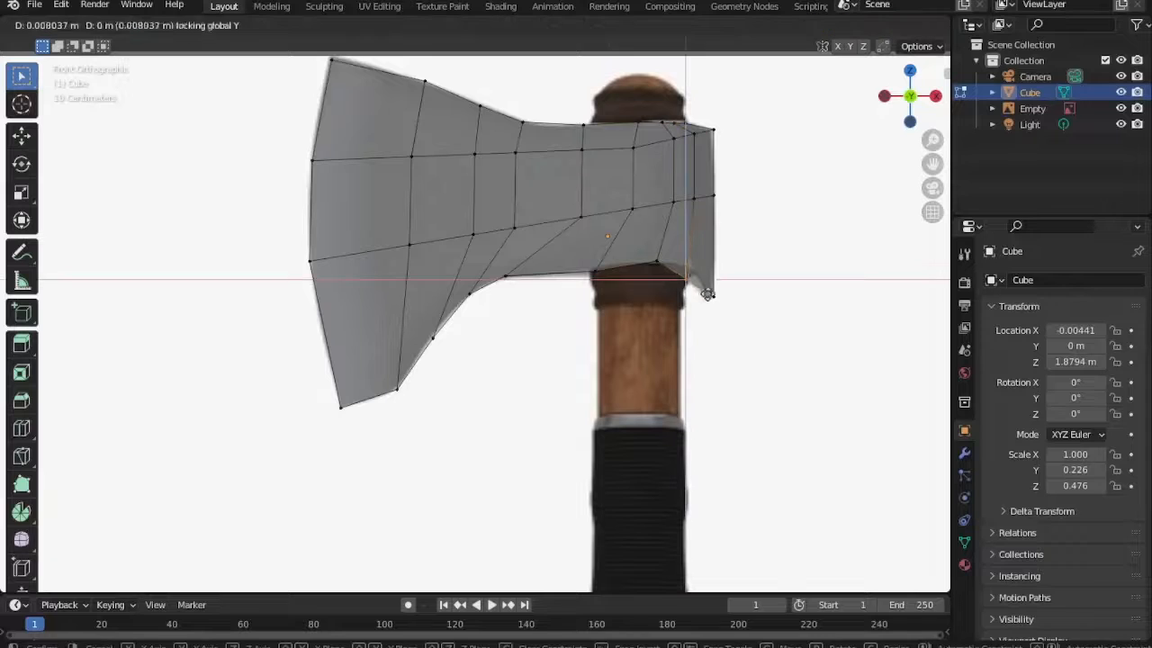
{"action": "left_click", "coordinate": [692, 274]}
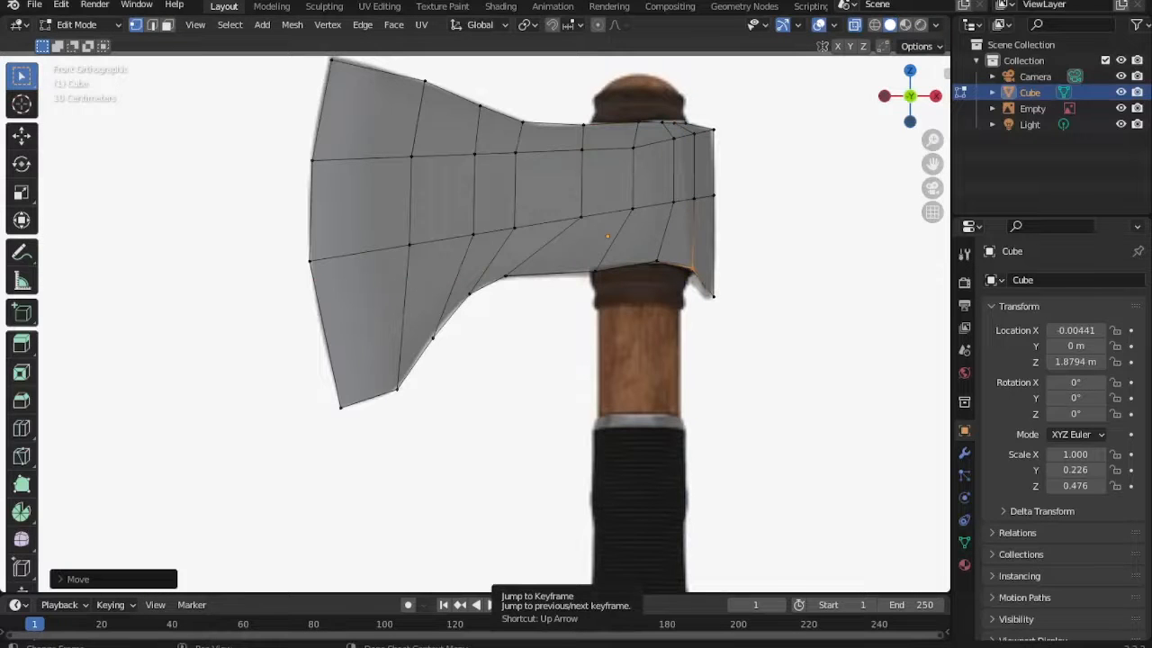
Leave mesh editing of the axe head and add a cylinder for the handle.
{"action": "scroll", "coordinate": [698, 442], "scroll_direction": "down", "scroll_amount": 5}
{"action": "middle_click_drag", "start_coordinate": [831, 442], "coordinate": [800, 84], "text": "shift"}
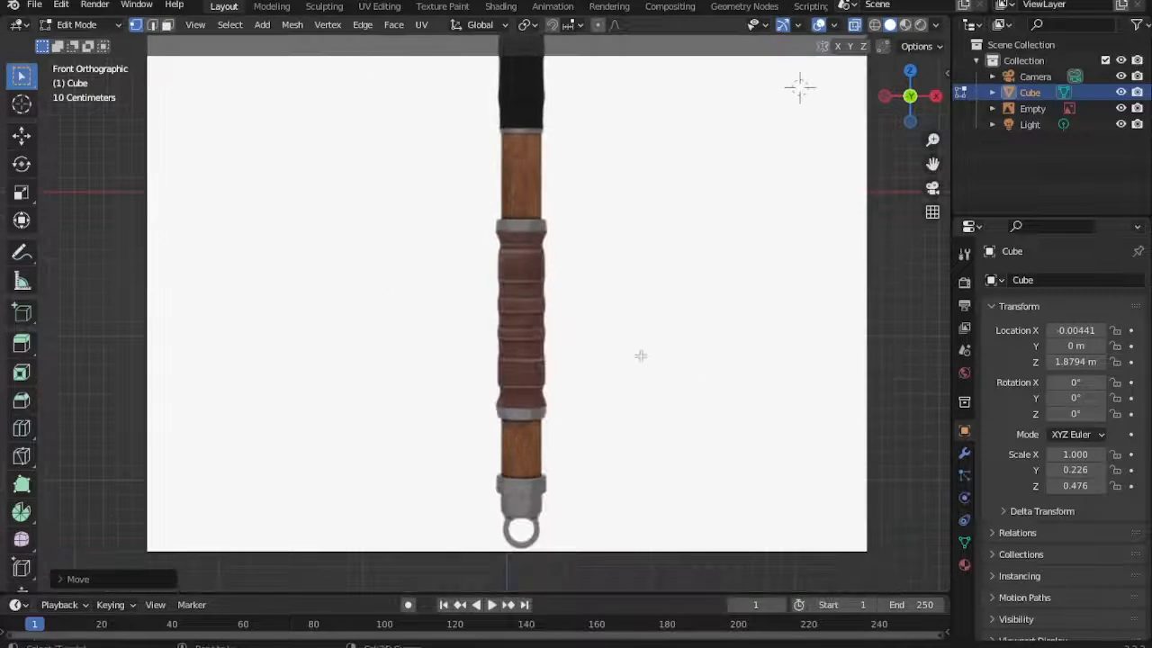
{"action": "key", "text": "Tab"}
{"action": "key", "text": "shift+a"}
{"action": "mouse_move", "coordinate": [531, 94]}
{"action": "left_click", "coordinate": [671, 173]}
{"action": "key", "text": "Home"}
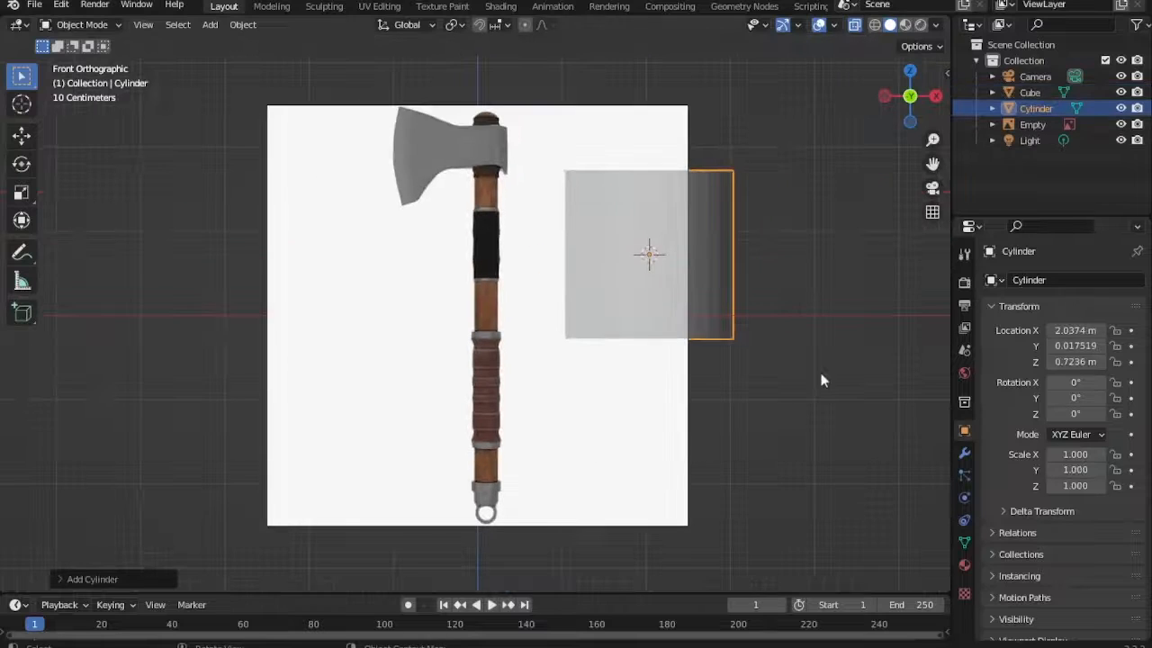
Scale the cylinder to about 0.604 in X and Z and move it over the lower handle.
{"action": "key", "text": "s"}
{"action": "key", "text": "shift+y"}
{"action": "left_click", "coordinate": [737, 345]}
{"action": "key", "text": "g"}
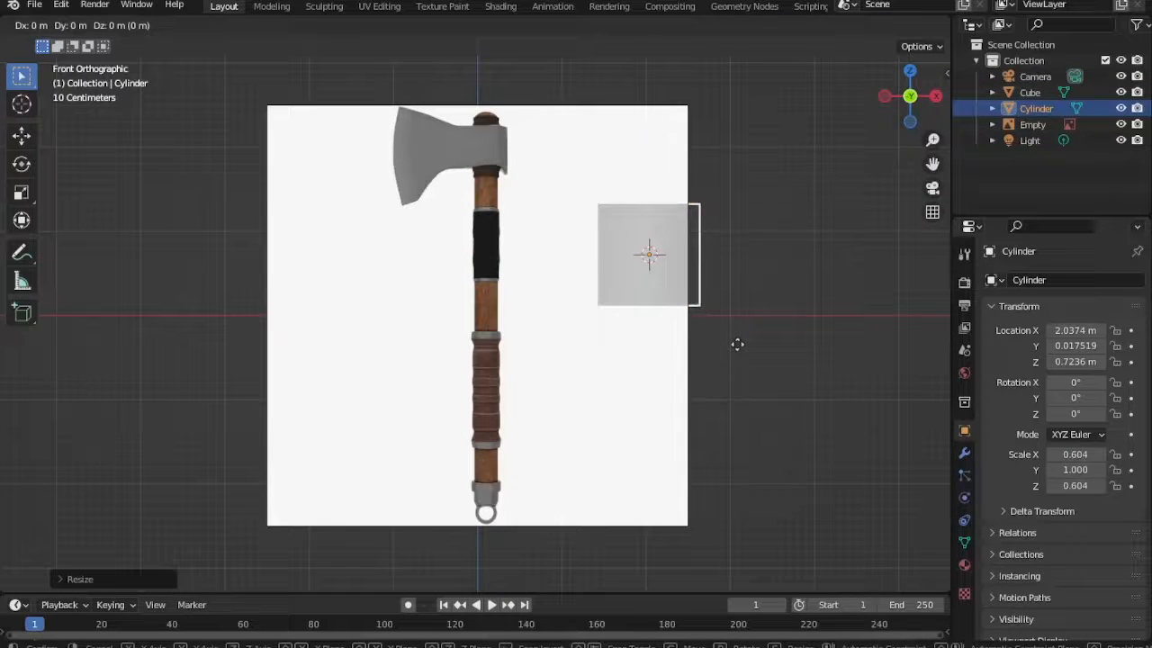
{"action": "left_click", "coordinate": [581, 514]}
Narrow the cylinder in X and Y to scales of about 0.187 and 0.309.
{"action": "scroll", "coordinate": [622, 470], "scroll_direction": "up", "scroll_amount": 4}
{"action": "key", "text": "Tab"}
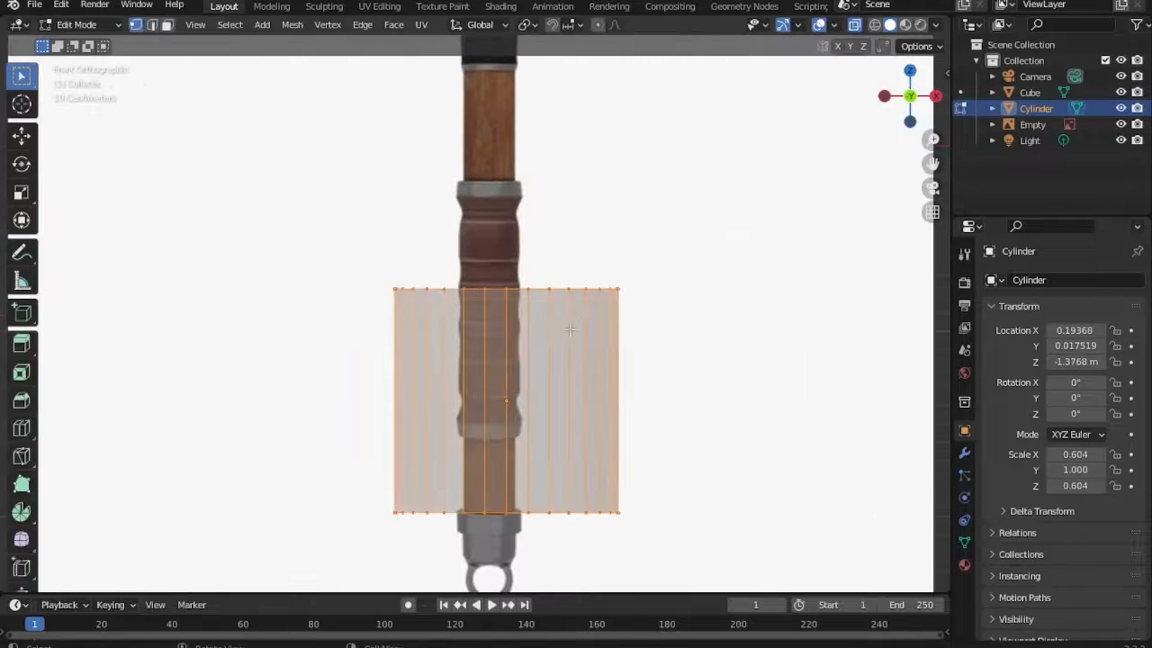
{"action": "key", "text": "Tab"}
{"action": "key", "text": "s"}
{"action": "key", "text": "shift+z"}
{"action": "left_click", "coordinate": [508, 385]}
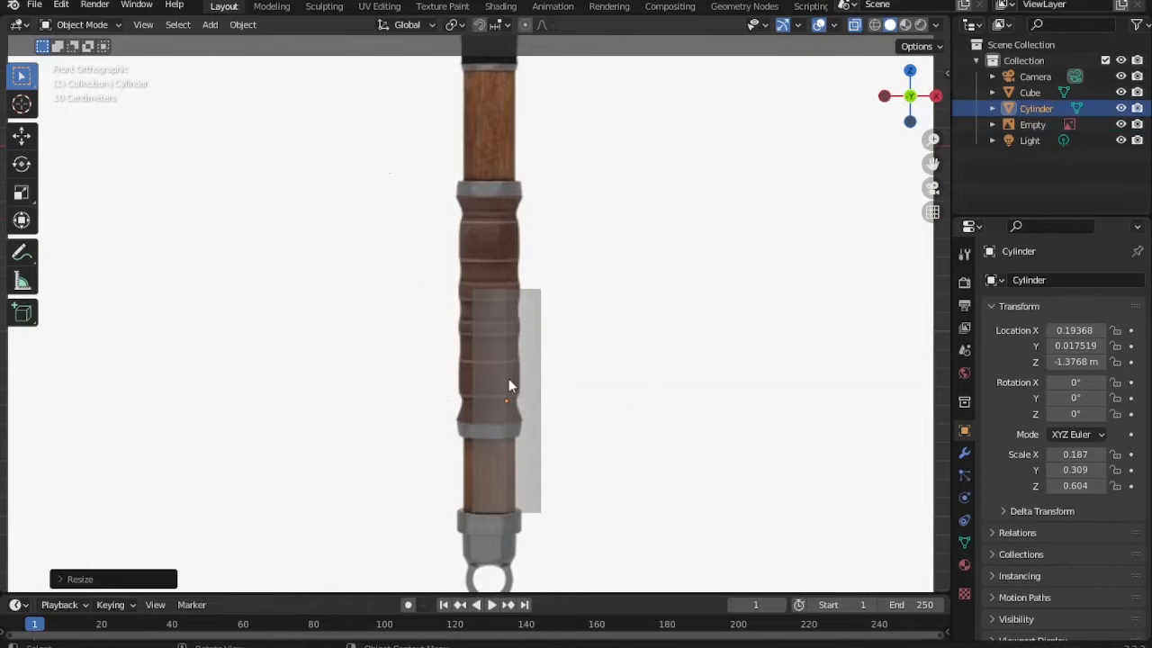
Center the cylinder on the handle along X and narrow it to the wood's width, about 0.130 in X.
{"action": "key", "text": "g"}
{"action": "key", "text": "x"}
{"action": "left_click", "coordinate": [664, 383]}
{"action": "key", "text": "s"}
{"action": "key", "text": "shift+z"}
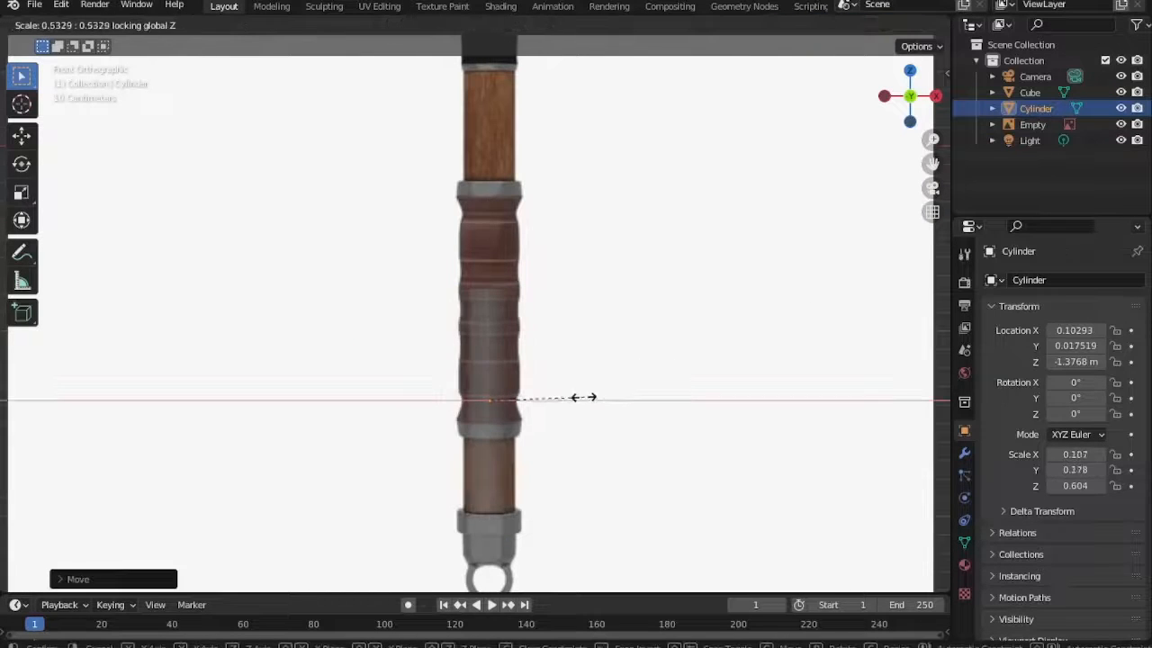
{"action": "left_click", "coordinate": [604, 395]}
Shorten the cylinder to a Z scale of about 0.200 and move it down onto the bottom wooden section.
{"action": "key", "text": "s"}
{"action": "key", "text": "z"}
{"action": "left_click", "coordinate": [587, 397]}
{"action": "key", "text": "g"}
{"action": "key", "text": "z"}
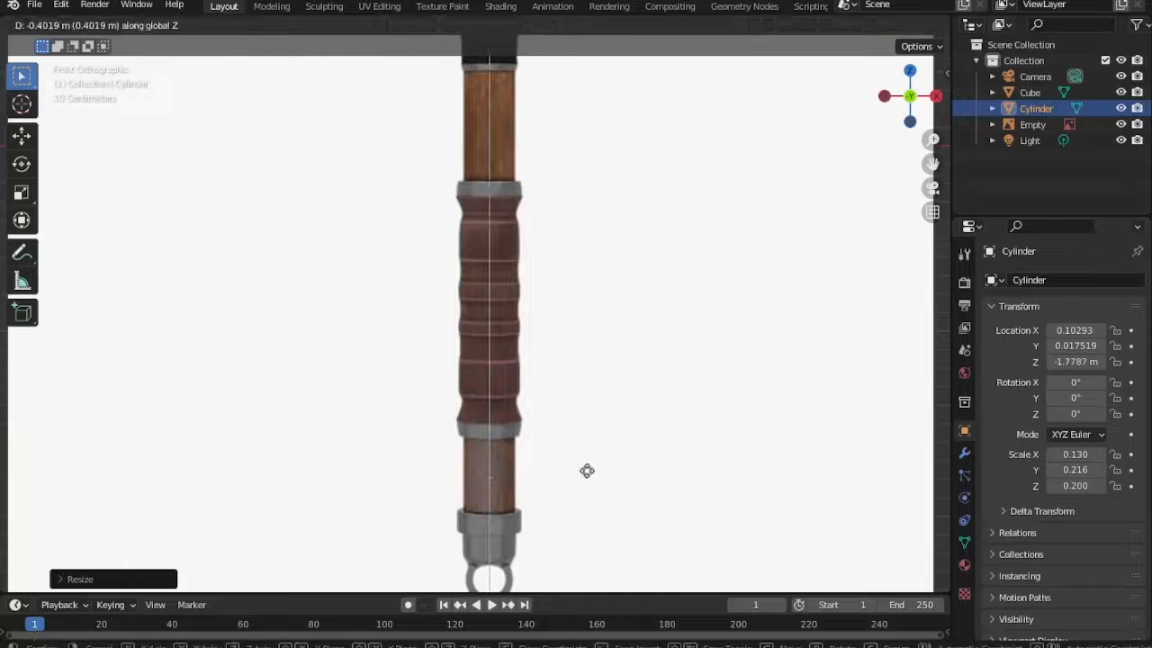
{"action": "left_click", "coordinate": [590, 471]}
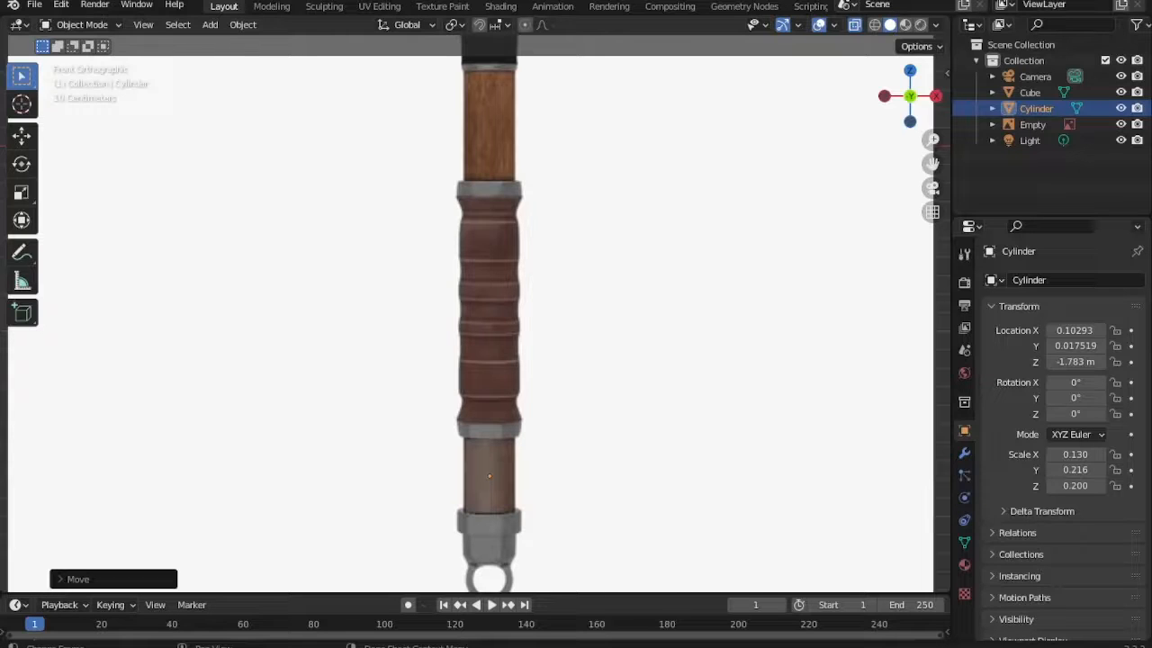
Extrude the cylinder's top slightly upward to begin the metal ring below the grip.
{"action": "left_click", "coordinate": [729, 420]}
{"action": "left_click", "coordinate": [499, 475]}
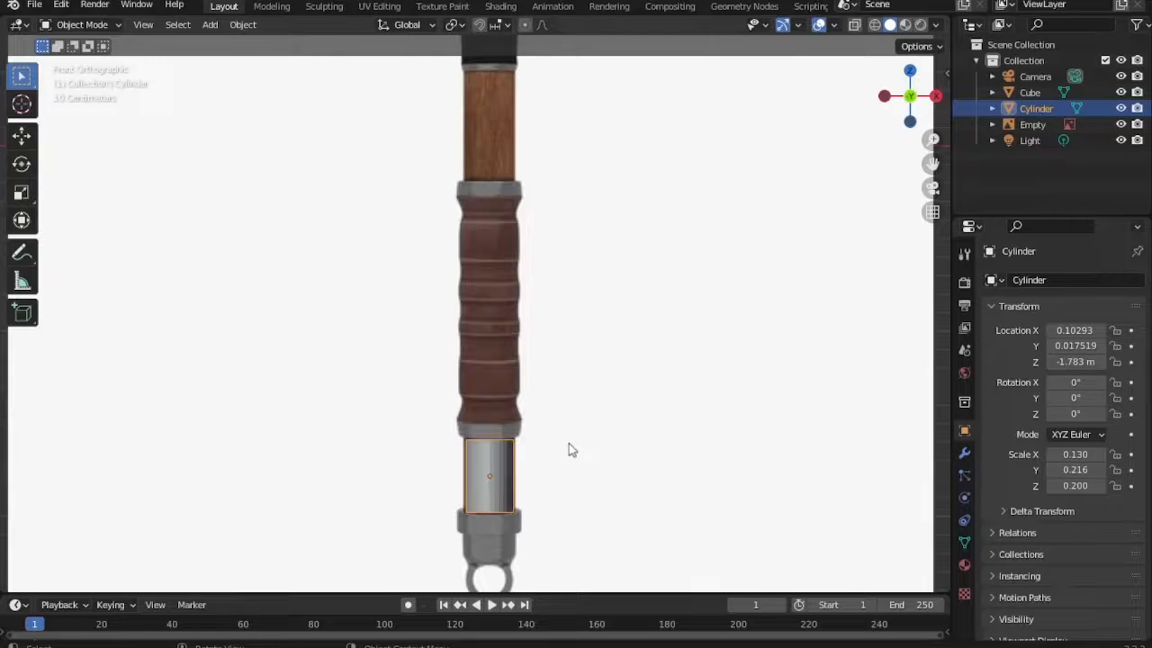
{"action": "key", "text": "Tab"}
{"action": "key", "text": "e"}
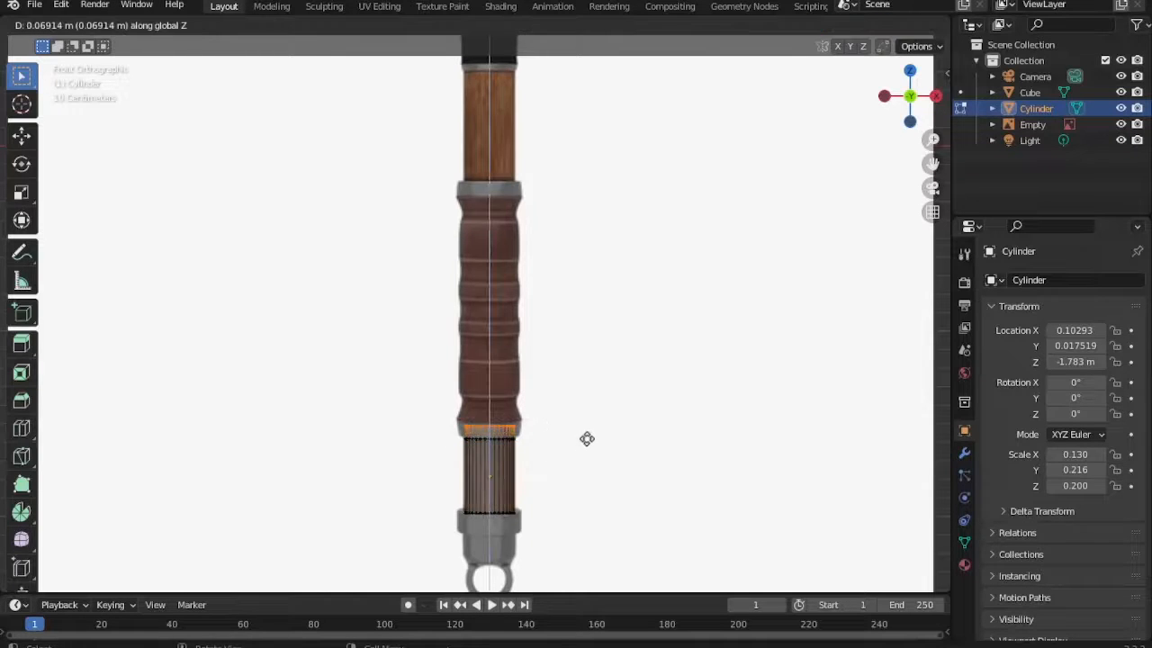
{"action": "left_click", "coordinate": [587, 447]}
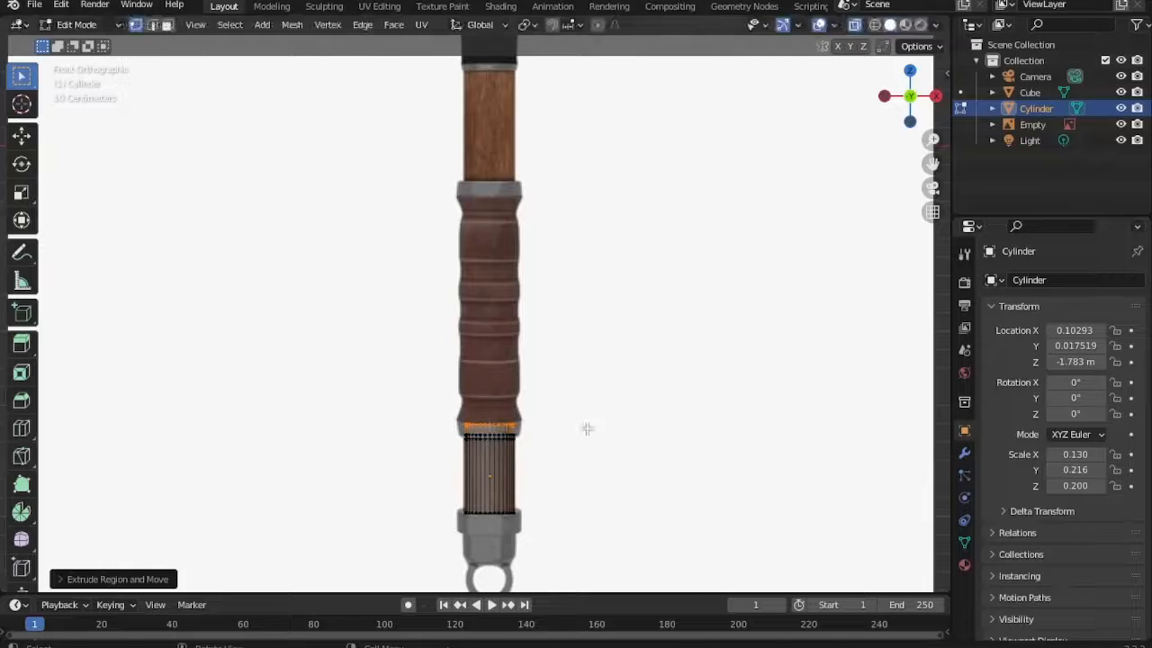
Scale the top and lower edge rings outward to match the metal ring below the grip.
{"action": "key", "text": "s"}
{"action": "left_click", "coordinate": [617, 418]}
{"action": "scroll", "coordinate": [567, 430], "scroll_direction": "up", "scroll_amount": 2}
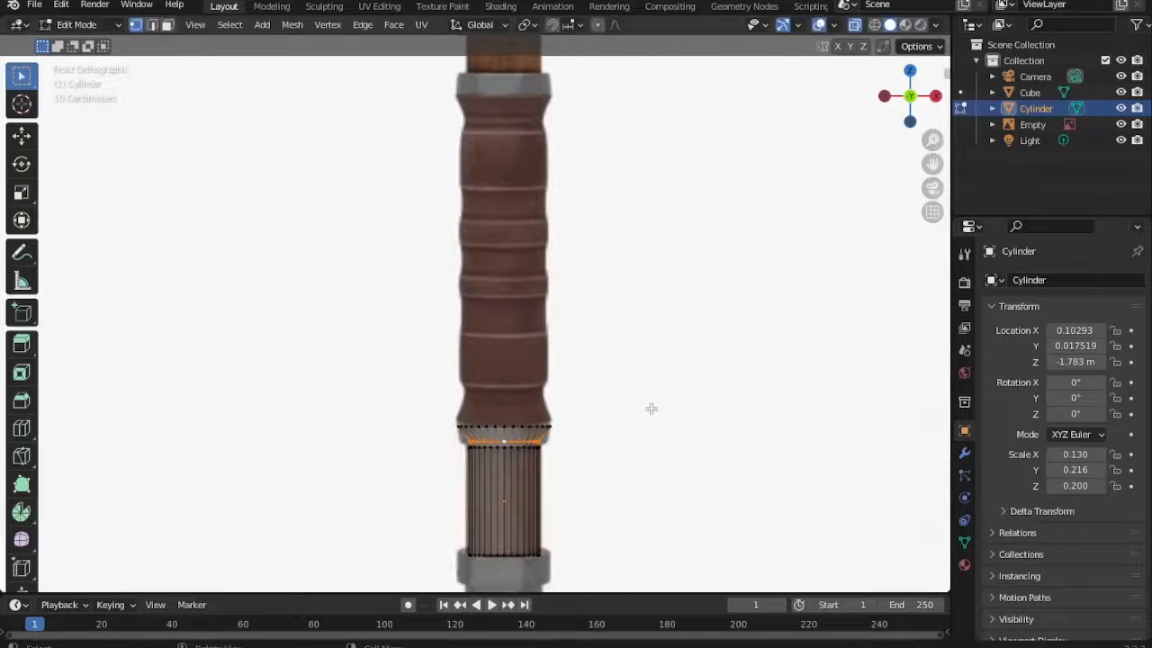
{"action": "key", "text": "s"}
{"action": "key", "text": "shift+y"}
{"action": "left_click", "coordinate": [693, 401]}
Extrude the top ring up through the grip's flared base and narrow neck, scaling in X and Z to fit the reference.
{"action": "left_click", "coordinate": [540, 426], "text": "alt"}
{"action": "key", "text": "e"}
{"action": "left_click", "coordinate": [647, 370]}
{"action": "key", "text": "s"}
{"action": "key", "text": "shift+y"}
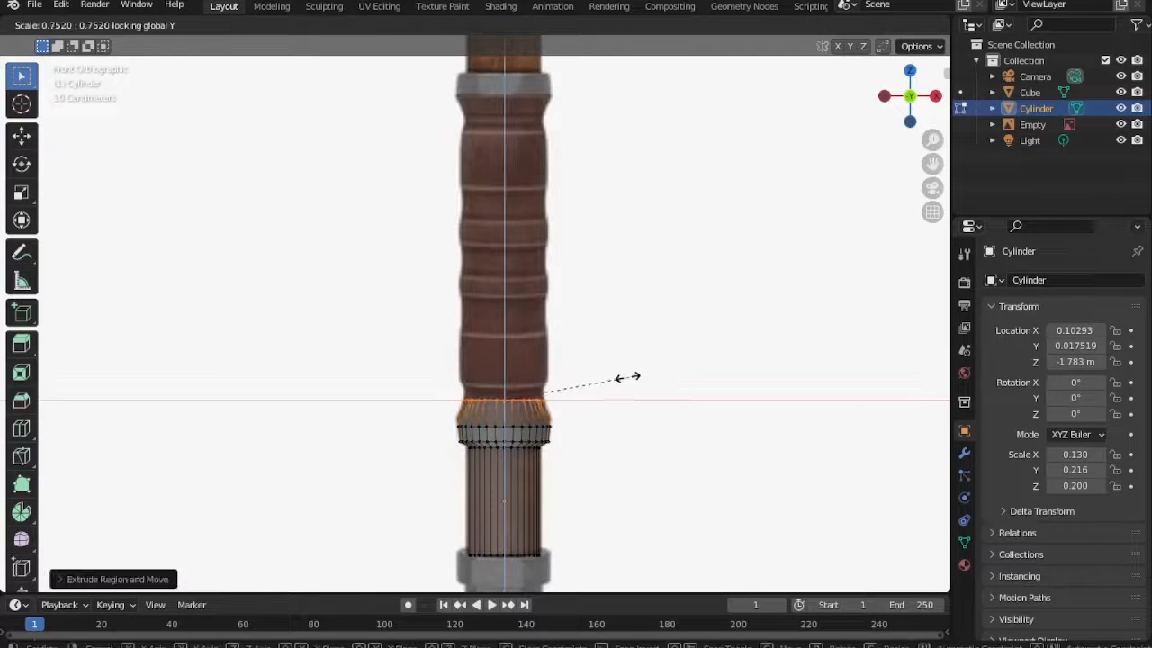
{"action": "left_click", "coordinate": [648, 378]}
{"action": "key", "text": "ctrl+z"}
{"action": "key", "text": "s"}
{"action": "key", "text": "shift+y"}
{"action": "left_click", "coordinate": [650, 365]}
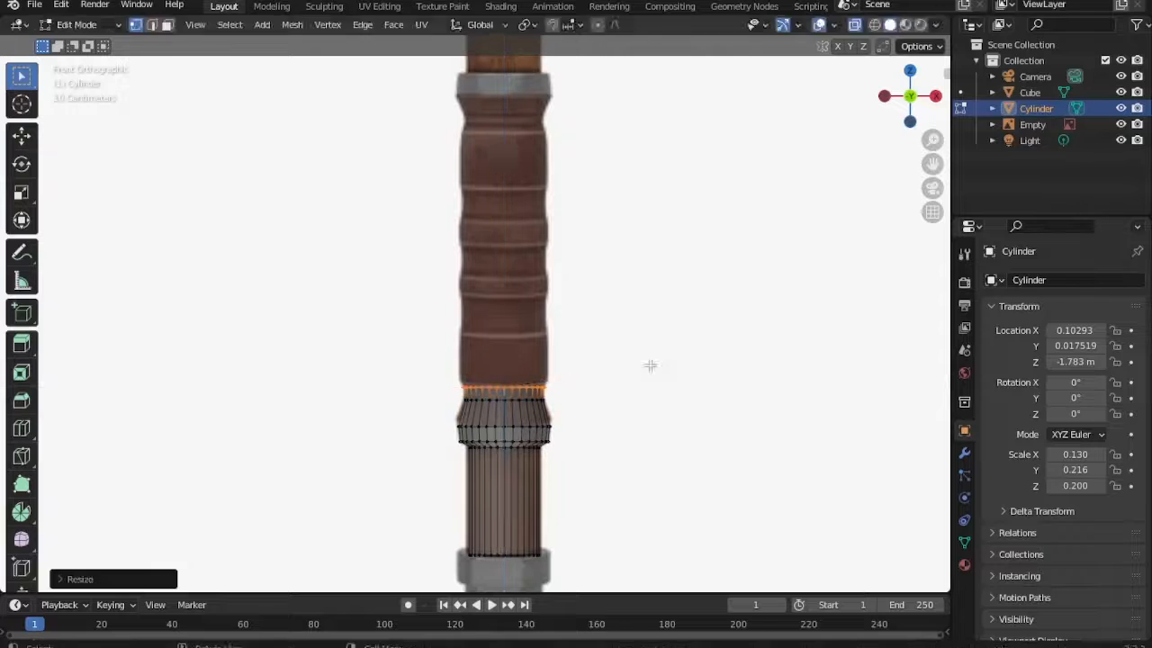
Extrude the grip's first wide segment above the neck and scale its top ring with Y locked.
{"action": "key", "text": "e"}
{"action": "left_click", "coordinate": [689, 355]}
{"action": "key", "text": "s"}
{"action": "key", "text": "shift+y"}
{"action": "left_click", "coordinate": [690, 351]}
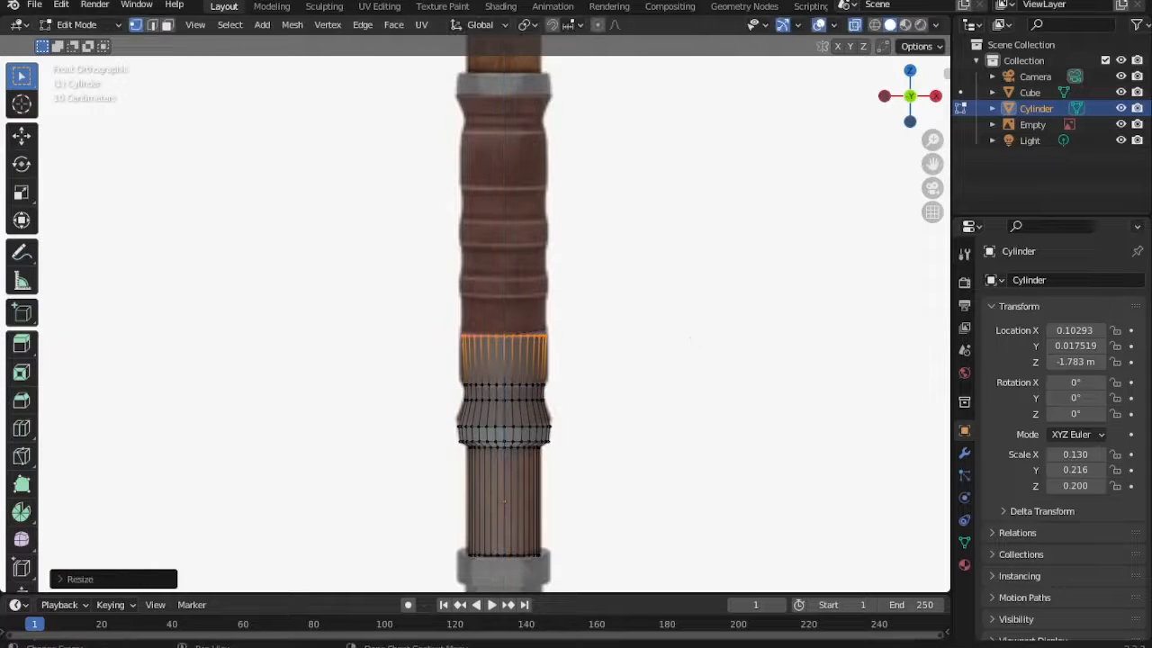
Extrude the next grip segment about 0.14 m up to the following crease and fit its ring to the outline.
{"action": "key", "text": "e"}
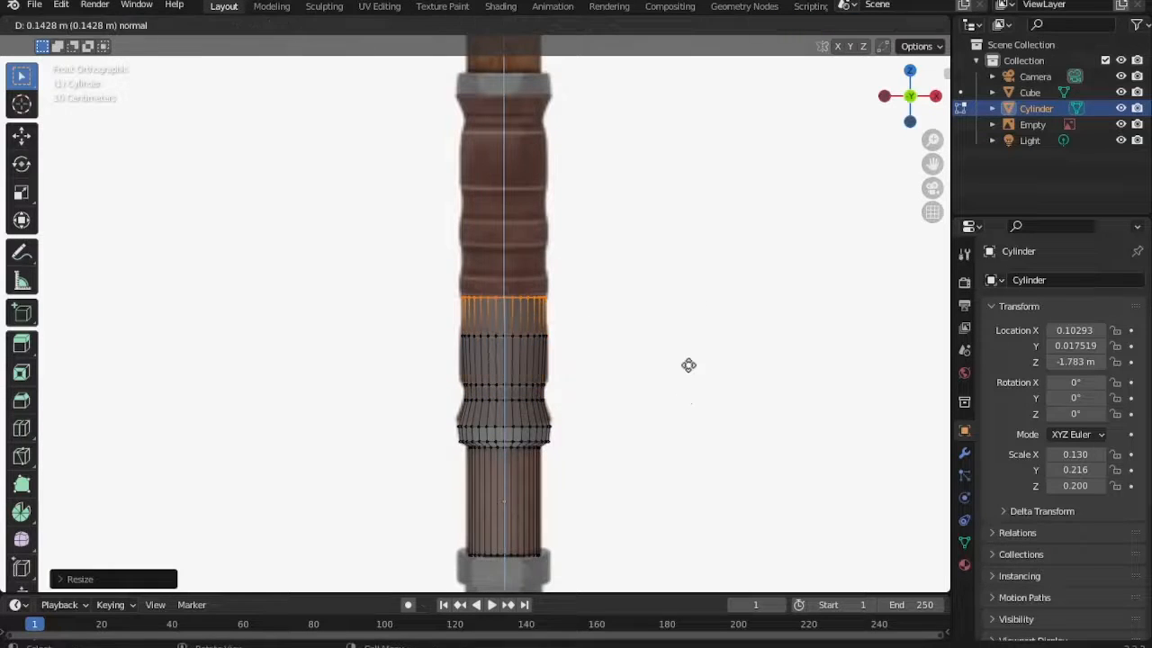
{"action": "left_click", "coordinate": [664, 344]}
{"action": "key", "text": "s"}
{"action": "key", "text": "shift+y"}
{"action": "left_click", "coordinate": [634, 324]}
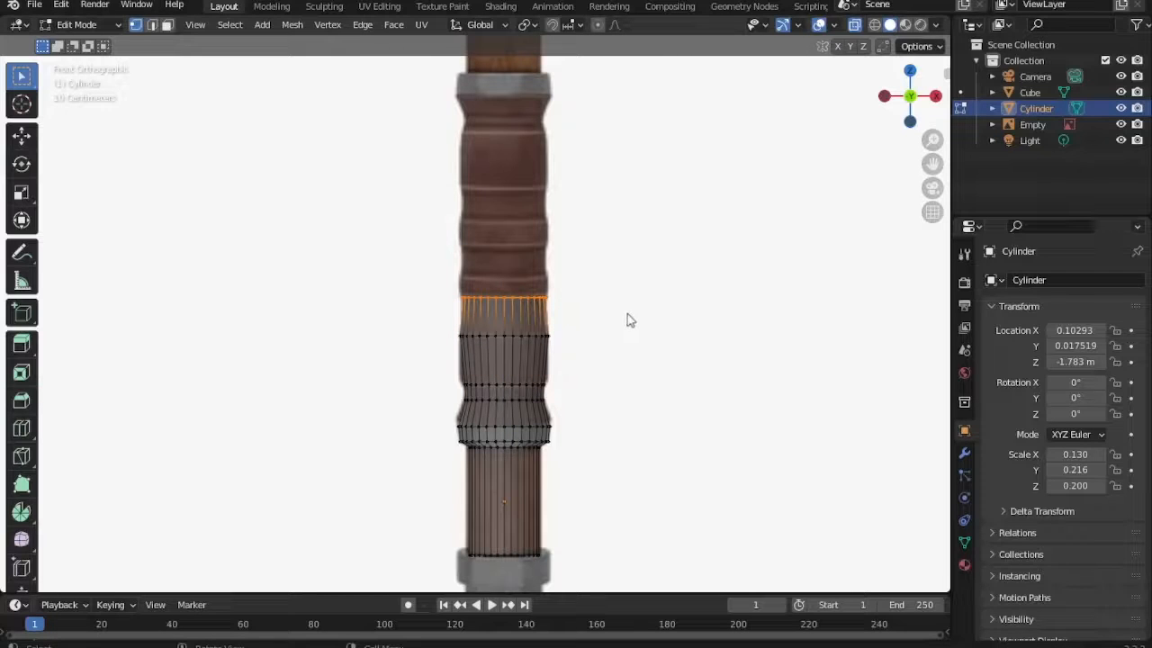
Extrude the grip's next segment about 0.06 m up to the following crease and widen its lower ring with Y locked.
{"action": "key", "text": "e"}
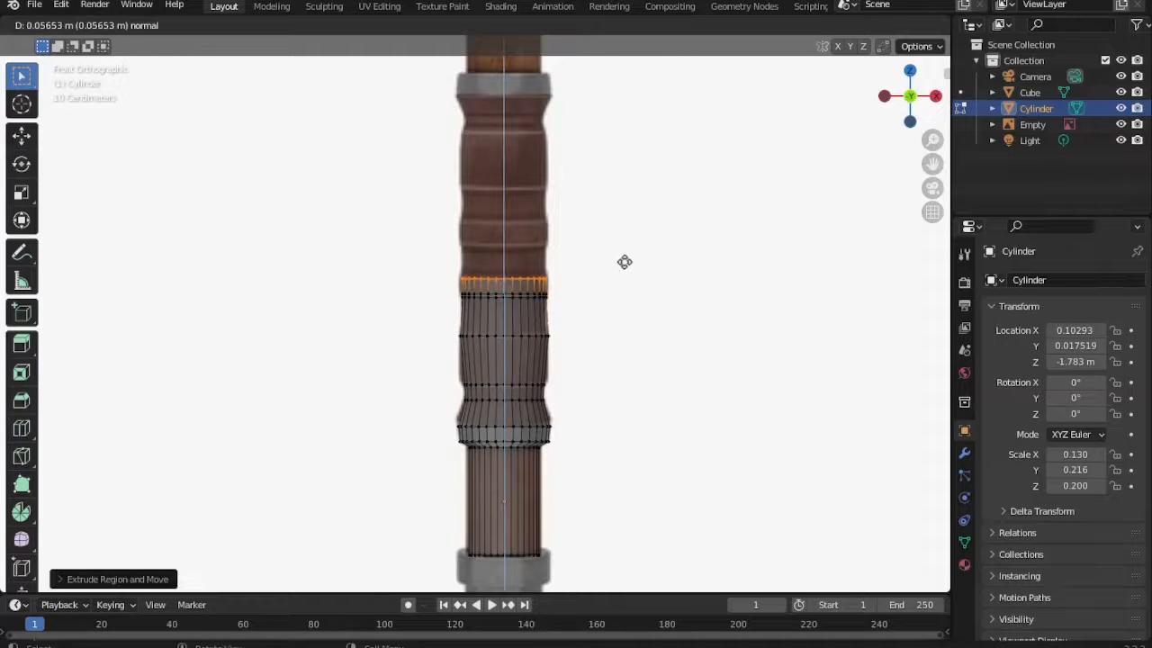
{"action": "left_click", "coordinate": [624, 258]}
{"action": "scroll", "coordinate": [603, 270], "scroll_direction": "up", "scroll_amount": 3}
{"action": "key", "text": "s"}
{"action": "key", "text": "shift+y"}
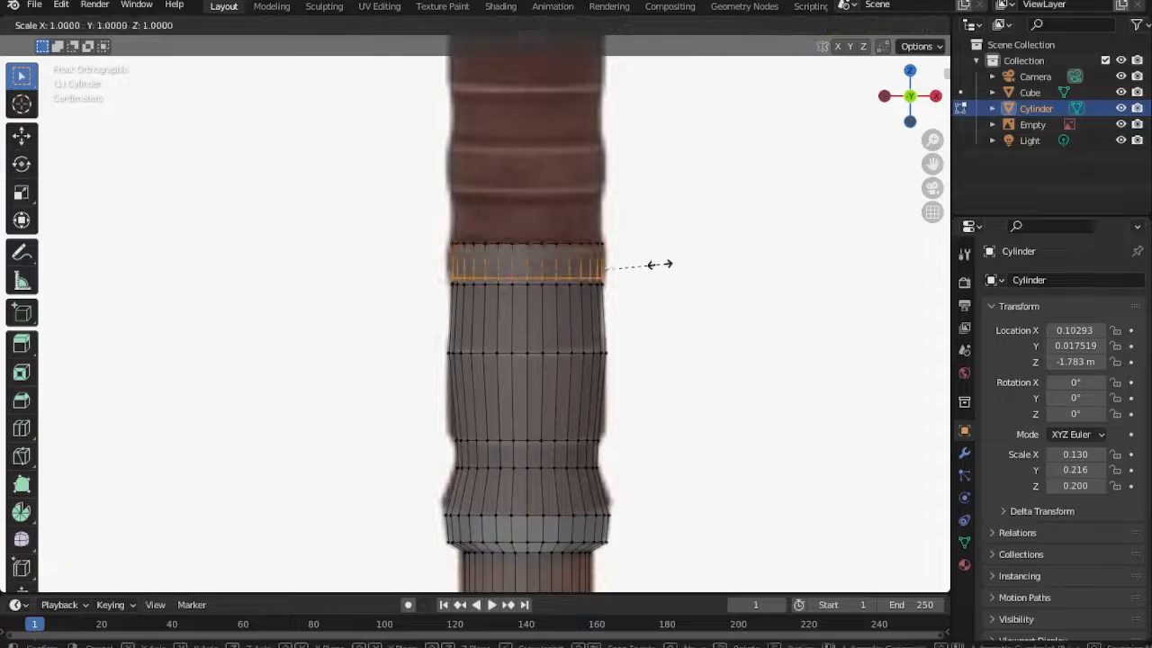
{"action": "left_click", "coordinate": [668, 270]}
Scale the new segment's top ring outward to the grip outline with Y locked.
{"action": "key", "text": "e"}
{"action": "left_click", "coordinate": [583, 247]}
{"action": "key", "text": "s"}
{"action": "key", "text": "shift+y"}
{"action": "left_click", "coordinate": [681, 256]}
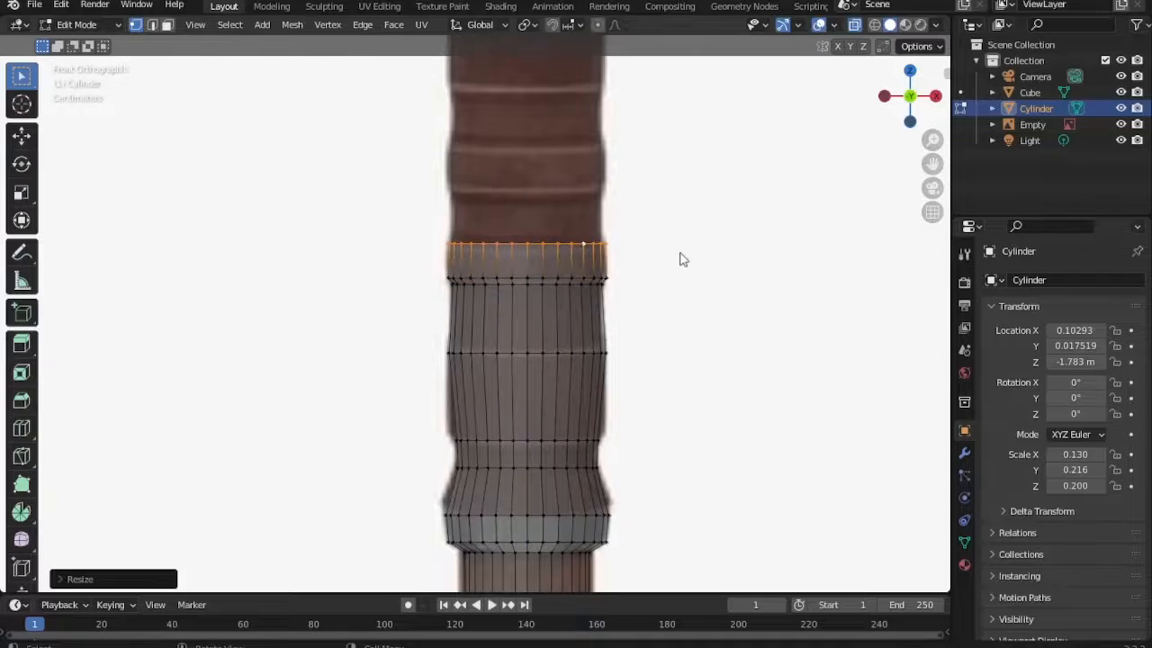
Extrude a thin crease above the segment and another grip segment about 0.085 m up to the following crease.
{"action": "key", "text": "e"}
{"action": "left_click", "coordinate": [727, 236]}
{"action": "key", "text": "e"}
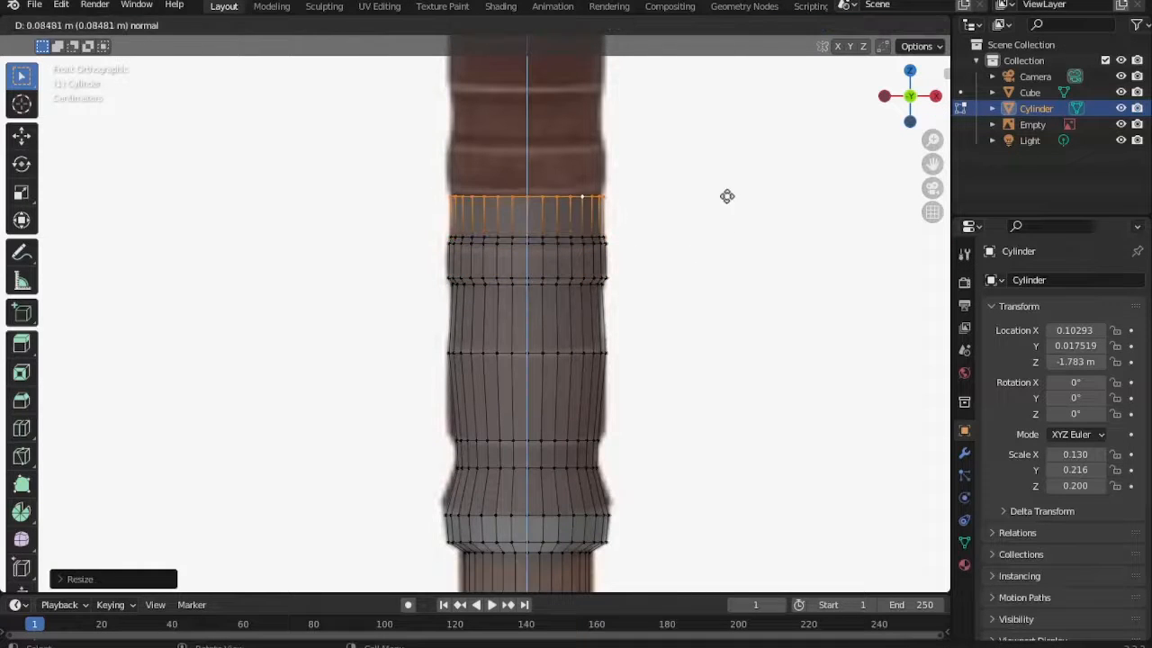
{"action": "left_click", "coordinate": [727, 192]}
Extrude a thin crease and the next grip segment, and widen that segment's lower ring by about 1.03 with Y locked.
{"action": "key", "text": "e"}
{"action": "left_click", "coordinate": [748, 197]}
{"action": "left_click", "coordinate": [560, 191], "text": "alt"}
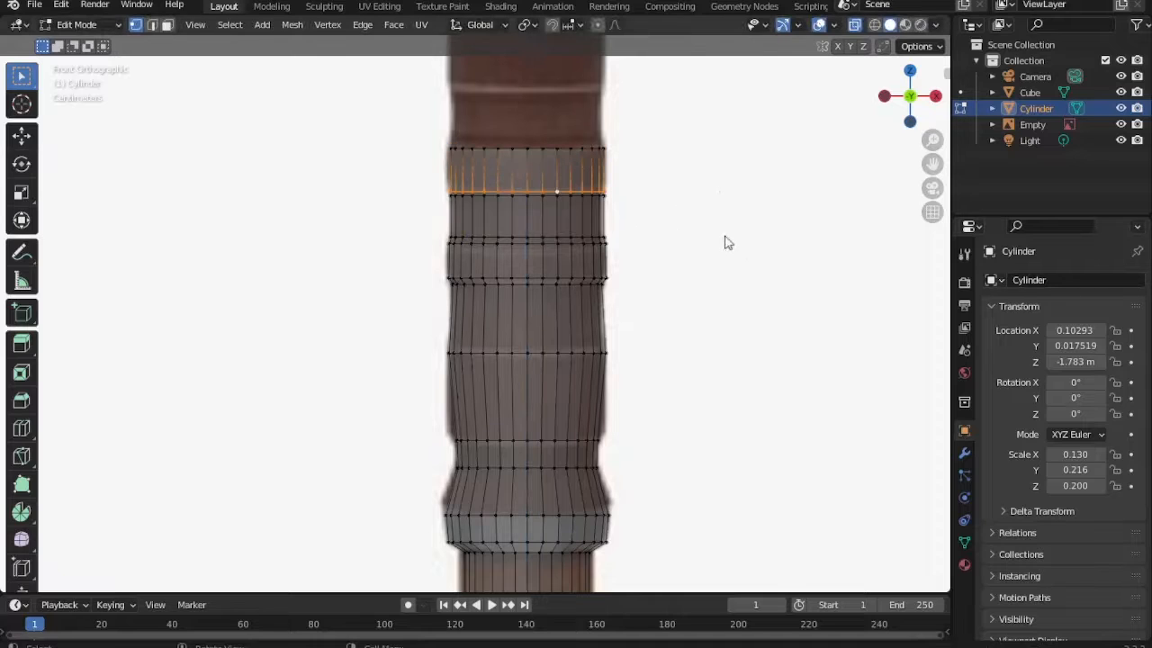
{"action": "key", "text": "s"}
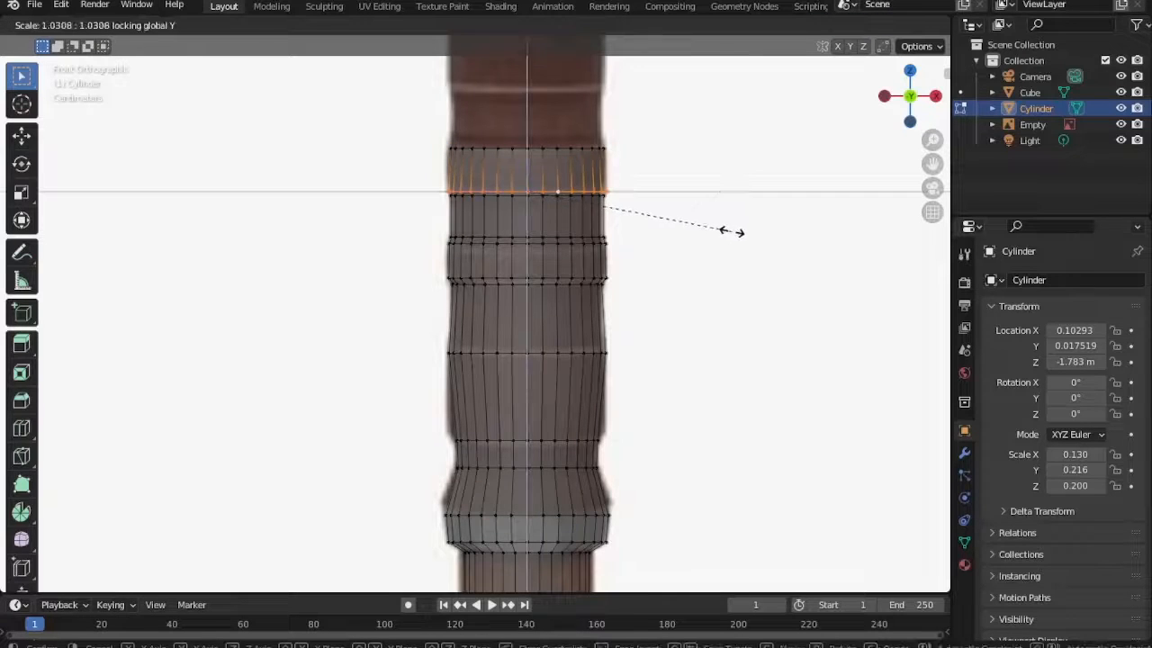
{"action": "left_click", "coordinate": [731, 231]}
Fit the thin crease ring to the outline and raise the next grip segment to just below the tall leather section.
{"action": "middle_click_drag", "start_coordinate": [711, 230], "coordinate": [722, 329], "text": "shift"}
{"action": "key", "text": "s"}
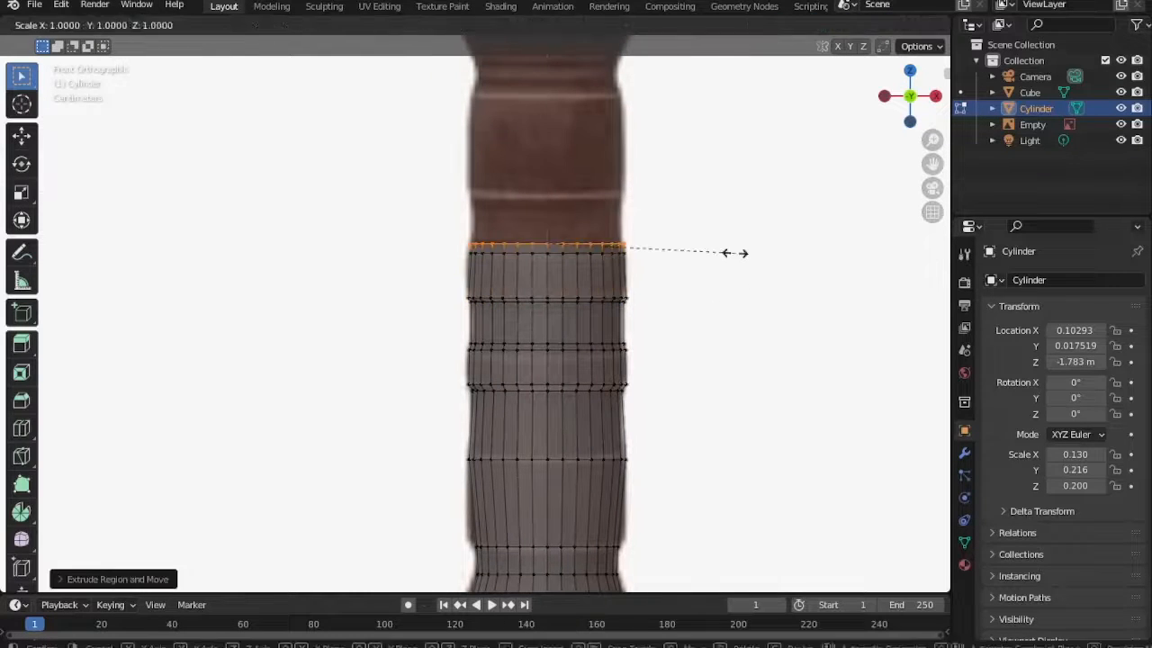
{"action": "left_click", "coordinate": [728, 257]}
{"action": "key", "text": "g"}
{"action": "key", "text": "z"}
{"action": "key", "text": "z"}
{"action": "left_click", "coordinate": [733, 208]}
Extrude a crease about 0.03 m, widen its ring, and extrude the tall leather section up to its upper crease.
{"action": "key", "text": "e"}
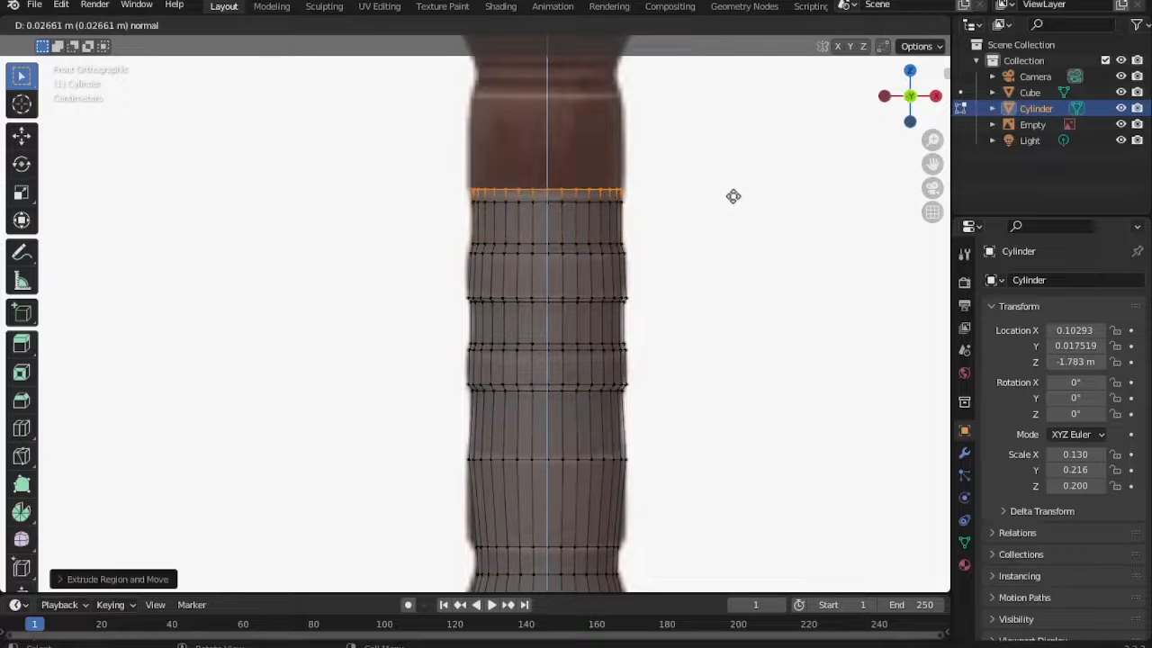
{"action": "left_click", "coordinate": [733, 196]}
{"action": "key", "text": "s"}
{"action": "key", "text": "shift+z"}
{"action": "left_click", "coordinate": [754, 213]}
{"action": "key", "text": "e"}
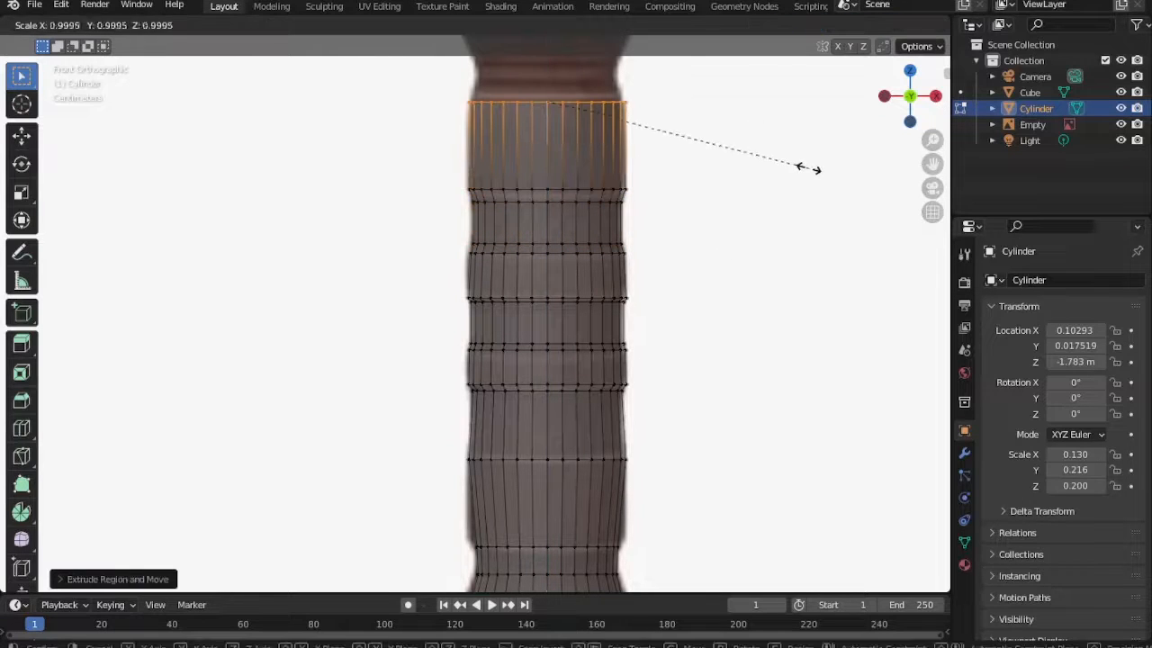
{"action": "left_click", "coordinate": [793, 182]}
Extrude a short tapering segment above the tall section and scale its top ring to the outline with Y locked.
{"action": "middle_click_drag", "start_coordinate": [788, 205], "coordinate": [774, 396], "text": "shift"}
{"action": "scroll", "coordinate": [771, 371], "scroll_direction": "up", "scroll_amount": 1}
{"action": "key", "text": "e"}
{"action": "left_click", "coordinate": [747, 322]}
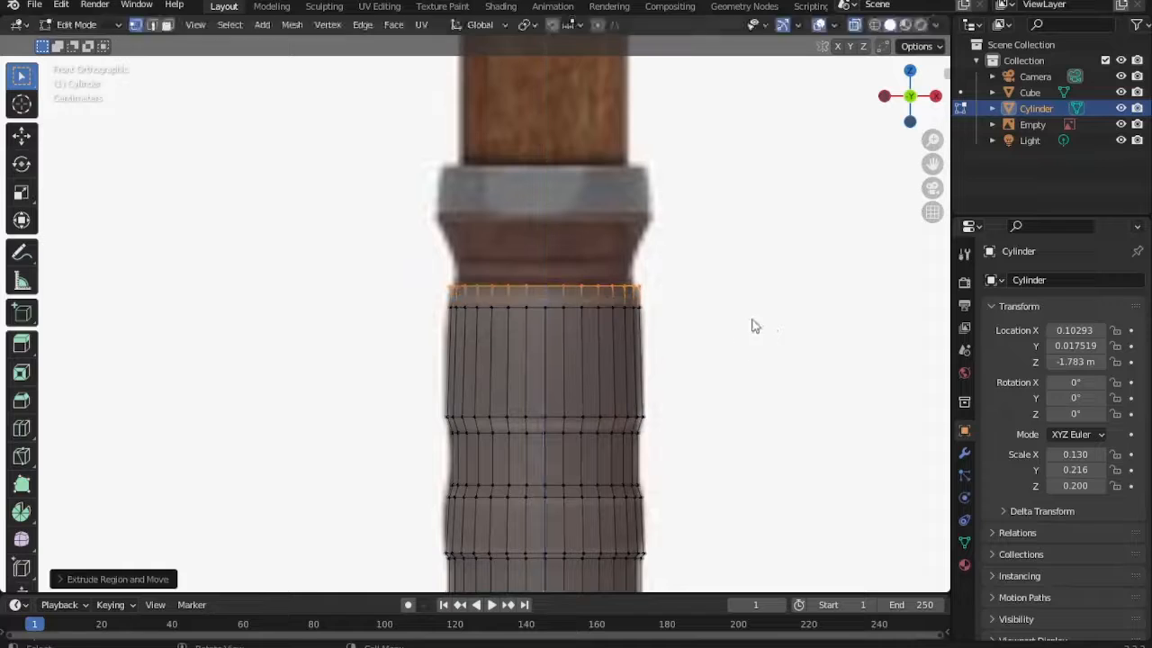
{"action": "key", "text": "s"}
{"action": "key", "text": "shift+y"}
{"action": "left_click", "coordinate": [743, 319]}
Extrude the grip's upper neck, narrow its ring with Y locked, and raise it about 0.009 m along Z.
{"action": "key", "text": "e"}
{"action": "left_click", "coordinate": [742, 307]}
{"action": "key", "text": "s"}
{"action": "key", "text": "shift+y"}
{"action": "left_click", "coordinate": [735, 302]}
{"action": "key", "text": "g"}
{"action": "key", "text": "z"}
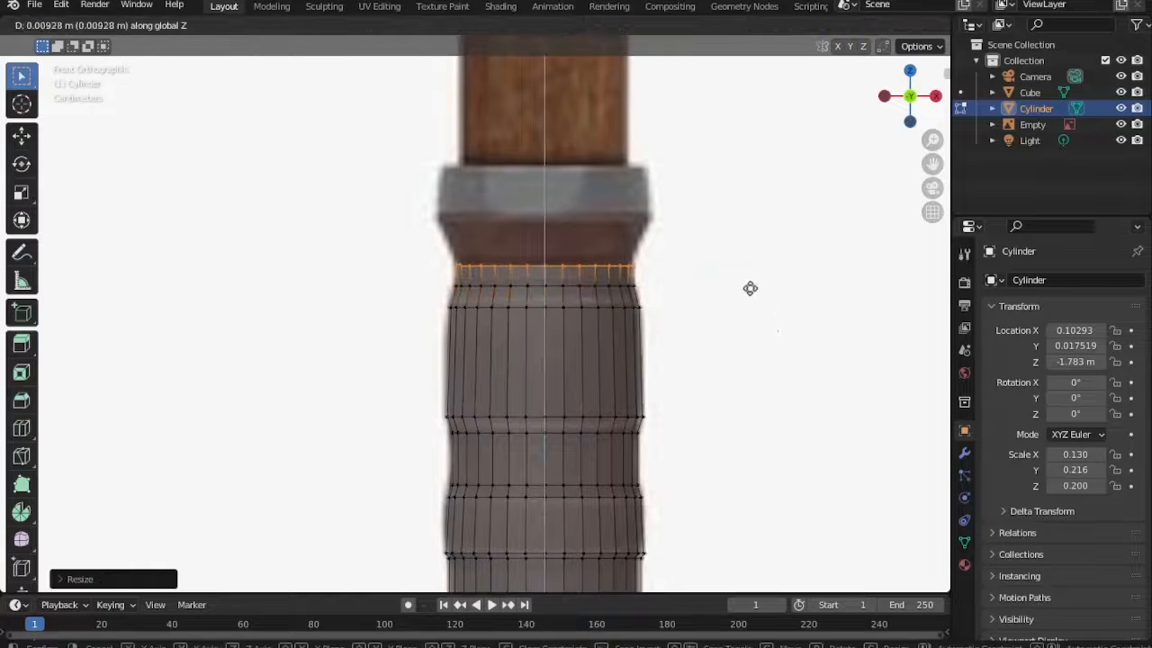
{"action": "left_click", "coordinate": [750, 289]}
Extrude the flared leather section up to the metal collar's lower edge and widen its ring with Y locked.
{"action": "key", "text": "e"}
{"action": "left_click", "coordinate": [752, 245]}
{"action": "key", "text": "s"}
{"action": "key", "text": "shift+y"}
{"action": "left_click", "coordinate": [798, 236]}
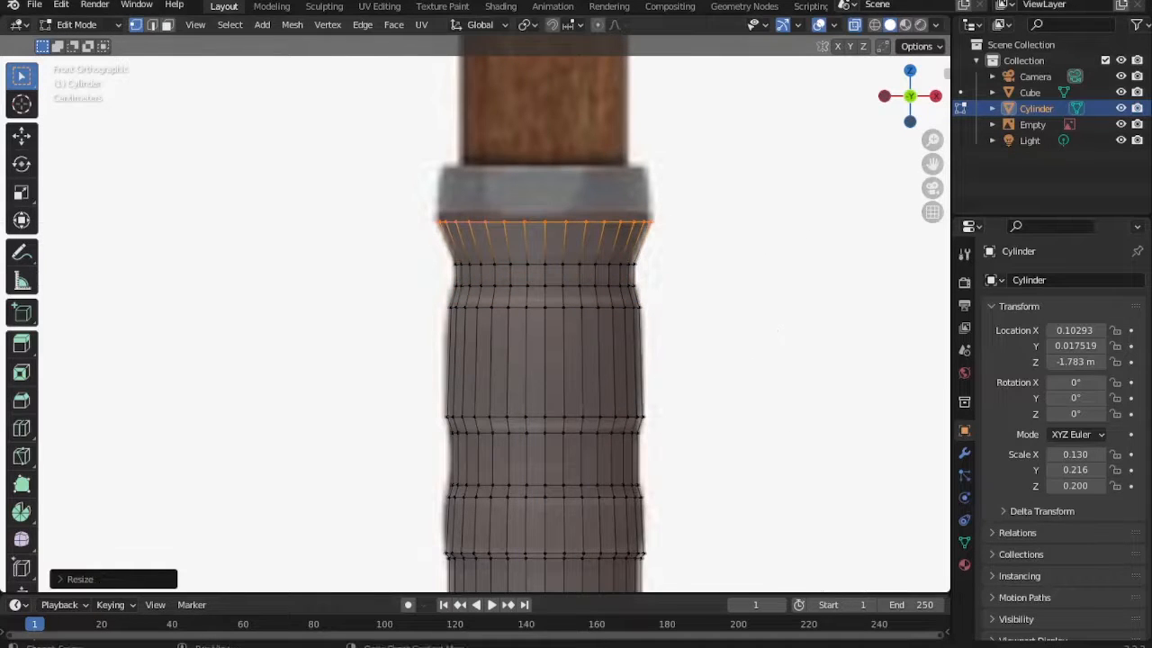
Extrude the metal collar almost to its top edge and scale its ring to the outline with Y locked.
{"action": "key", "text": "e"}
{"action": "left_click", "coordinate": [722, 216]}
{"action": "key", "text": "s"}
{"action": "key", "text": "shift+y"}
{"action": "left_click", "coordinate": [717, 216]}
Extrude the collar's top edge about 0.009 m and narrow the ring with Y locked.
{"action": "key", "text": "e"}
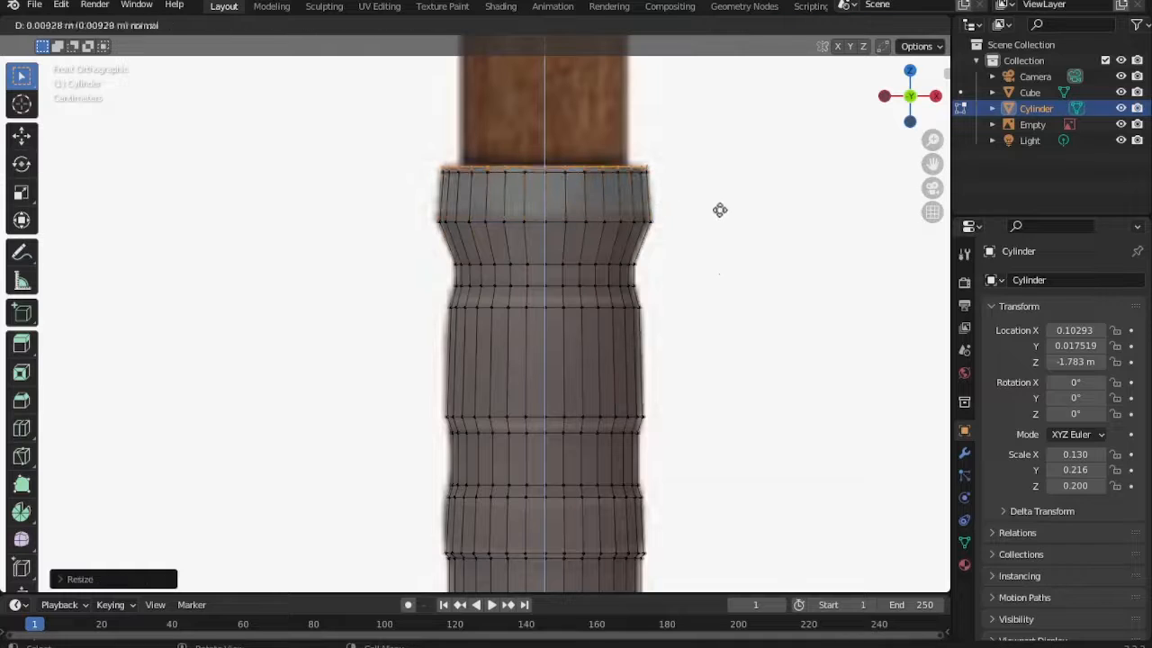
{"action": "left_click", "coordinate": [719, 210]}
{"action": "key", "text": "s"}
{"action": "key", "text": "shift+y"}
{"action": "left_click", "coordinate": [702, 214]}
Extrude the wooden shaft above the collar and scale its lower and upper rings to the shaft width with Y locked.
{"action": "key", "text": "e"}
{"action": "left_click", "coordinate": [692, 136]}
{"action": "middle_click_drag", "start_coordinate": [692, 136], "coordinate": [686, 396], "text": "shift"}
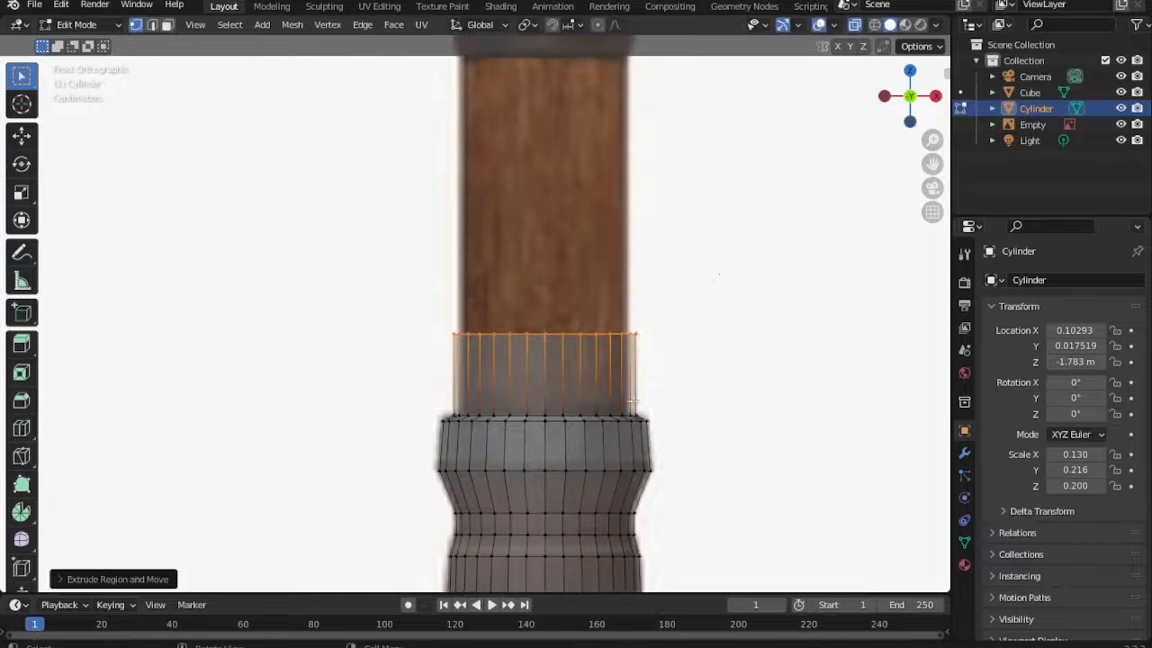
{"action": "key", "text": "s"}
{"action": "key", "text": "shift+y"}
{"action": "left_click", "coordinate": [679, 395]}
{"action": "left_click", "coordinate": [602, 334], "text": "alt"}
{"action": "key", "text": "s"}
{"action": "key", "text": "shift+y"}
{"action": "left_click", "coordinate": [694, 323]}
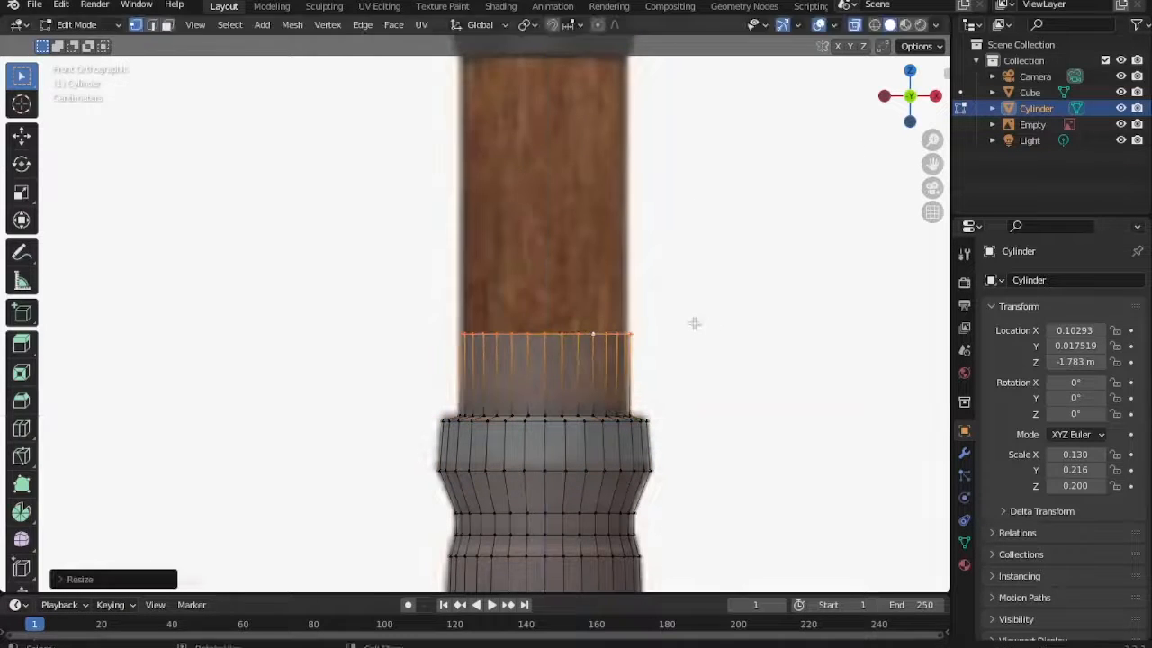
Extrude the wooden shaft up to the metal ring below the black wrap.
{"action": "middle_click_drag", "start_coordinate": [694, 324], "coordinate": [688, 445], "text": "shift"}
{"action": "key", "text": "e"}
{"action": "left_click", "coordinate": [663, 174]}
Form the metal ring below the black wrap and widen its top edge with Y locked.
{"action": "middle_click_drag", "start_coordinate": [663, 174], "coordinate": [675, 362], "text": "shift"}
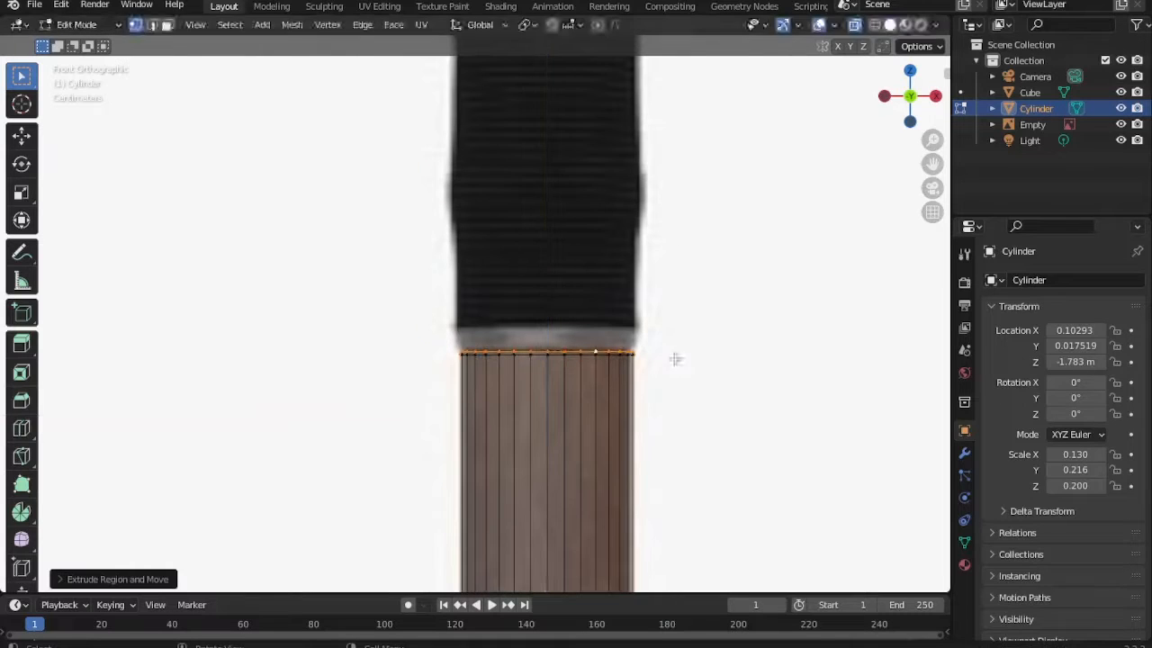
{"action": "key", "text": "s"}
{"action": "key", "text": "shift+y"}
{"action": "left_click", "coordinate": [702, 308]}
Extrude the black wrap in successive segments, following its bulges up to the metal ring above it.
{"action": "middle_click_drag", "start_coordinate": [702, 307], "coordinate": [702, 476], "text": "shift"}
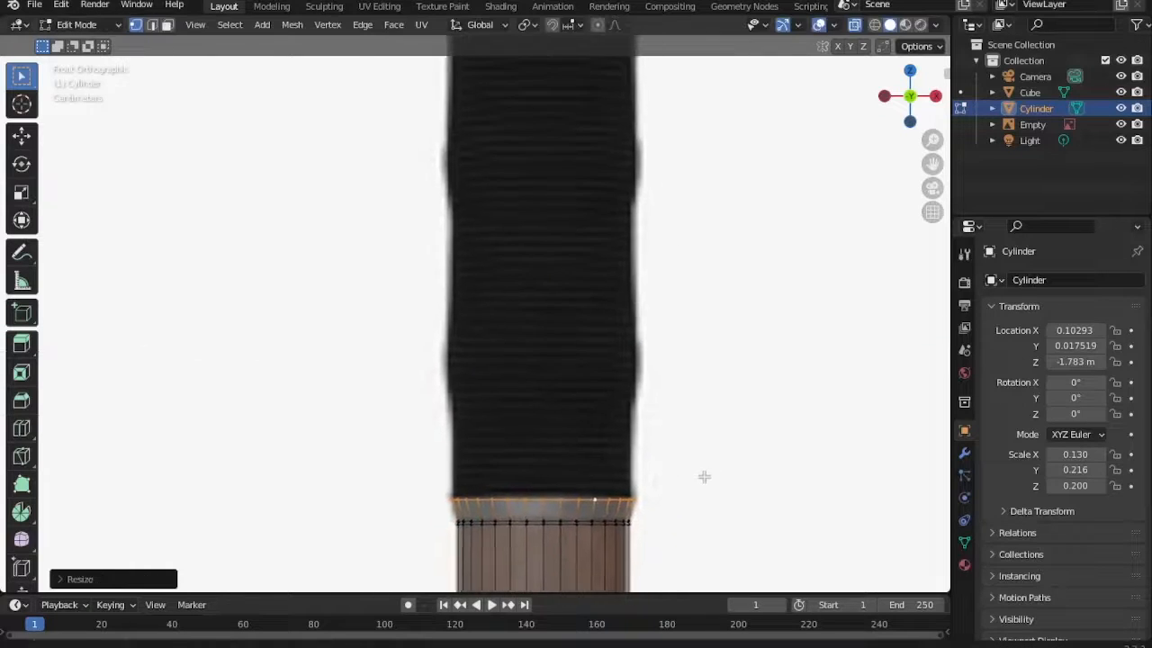
{"action": "scroll", "coordinate": [706, 465], "scroll_direction": "down", "scroll_amount": 2}
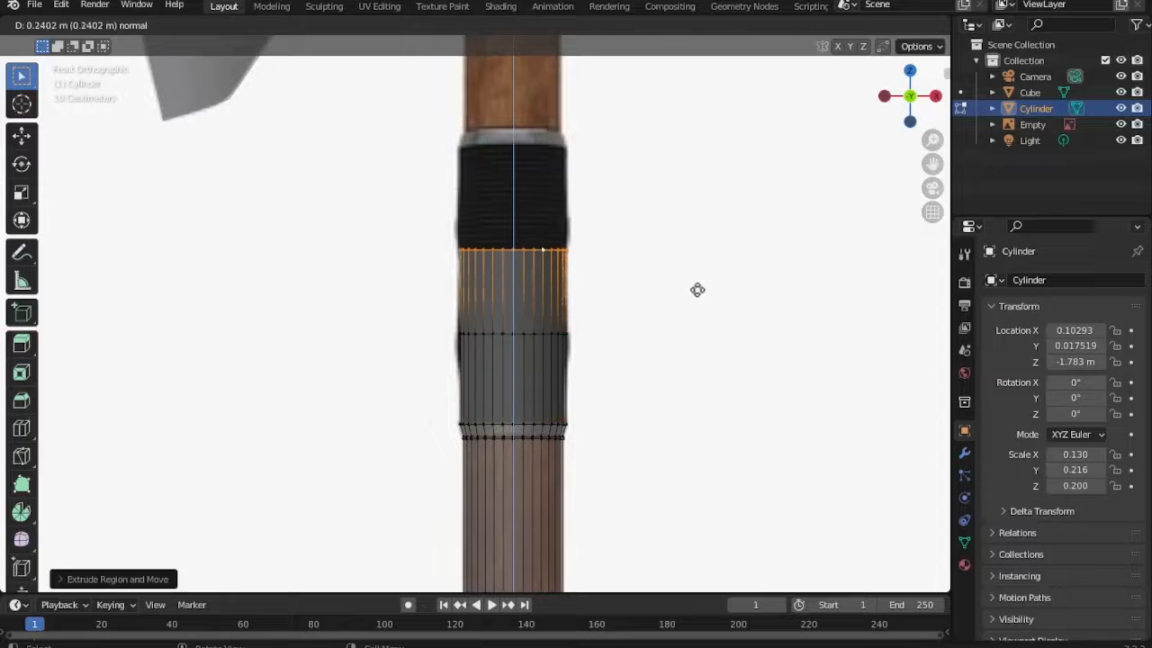
{"action": "left_click", "coordinate": [689, 185]}
{"action": "middle_click_drag", "start_coordinate": [690, 186], "coordinate": [684, 441], "text": "shift"}
{"action": "scroll", "coordinate": [699, 380], "scroll_direction": "up", "scroll_amount": 2}
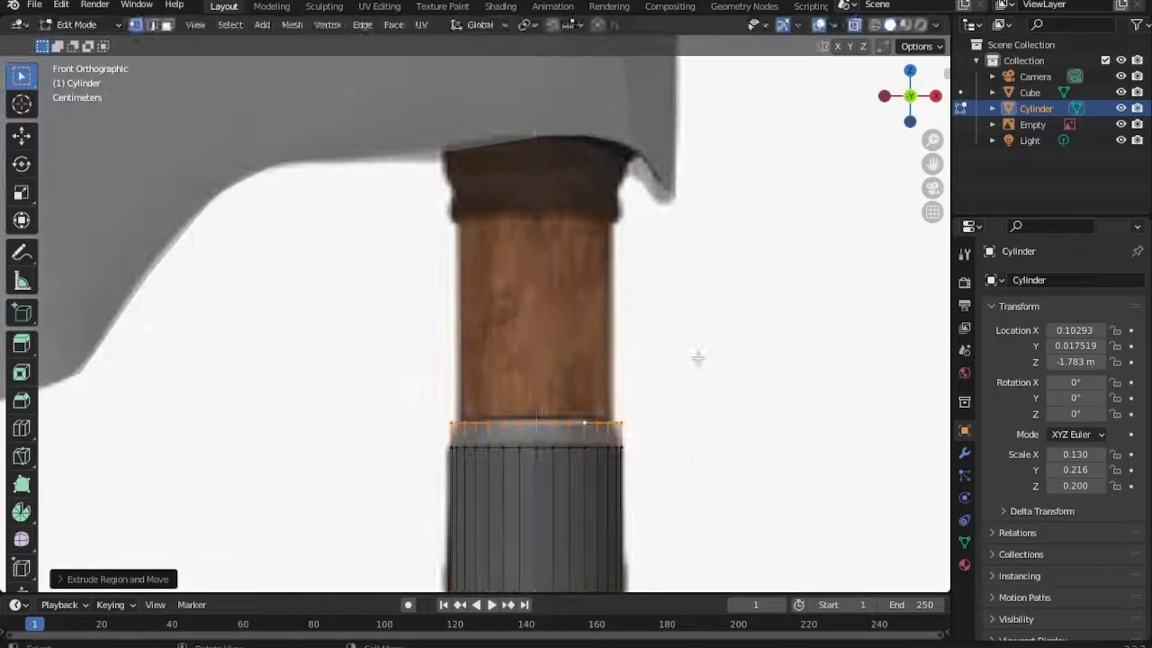
Narrow the upper metal ring's top edge to the wooden shaft's width with Y locked.
{"action": "key", "text": "s"}
{"action": "key", "text": "shift+y"}
{"action": "left_click", "coordinate": [672, 357]}
{"action": "key", "text": "e"}
{"action": "left_click", "coordinate": [658, 153]}
{"action": "middle_click_drag", "start_coordinate": [682, 239], "coordinate": [678, 387], "text": "shift"}
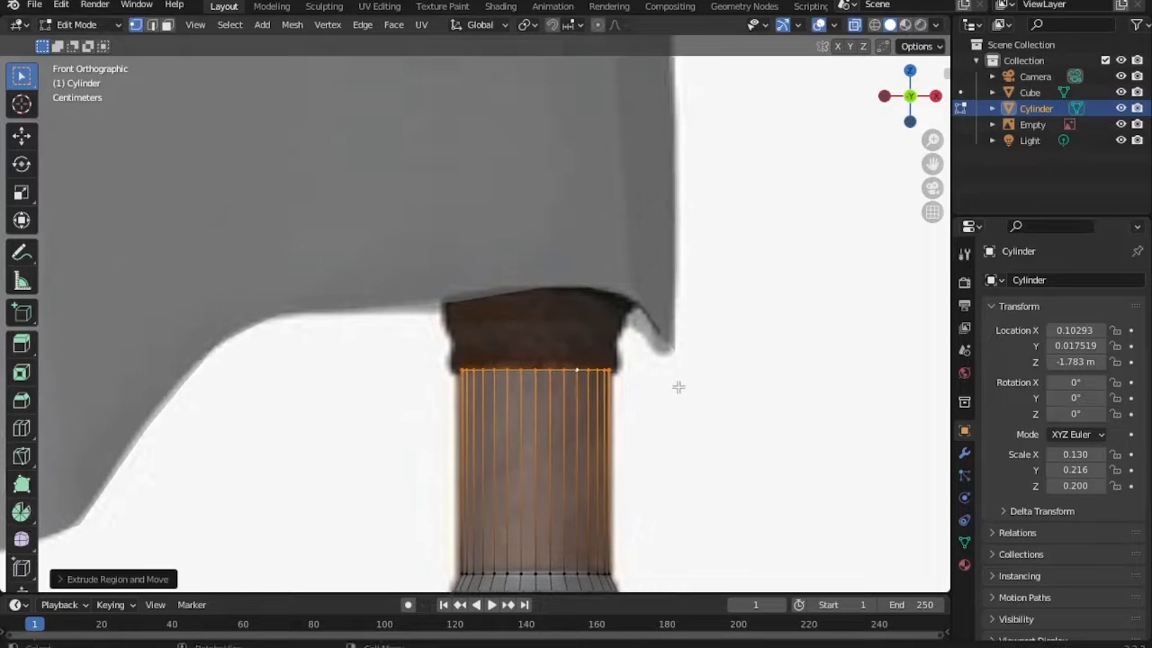
{"action": "scroll", "coordinate": [856, 504], "scroll_direction": "down", "scroll_amount": 5}
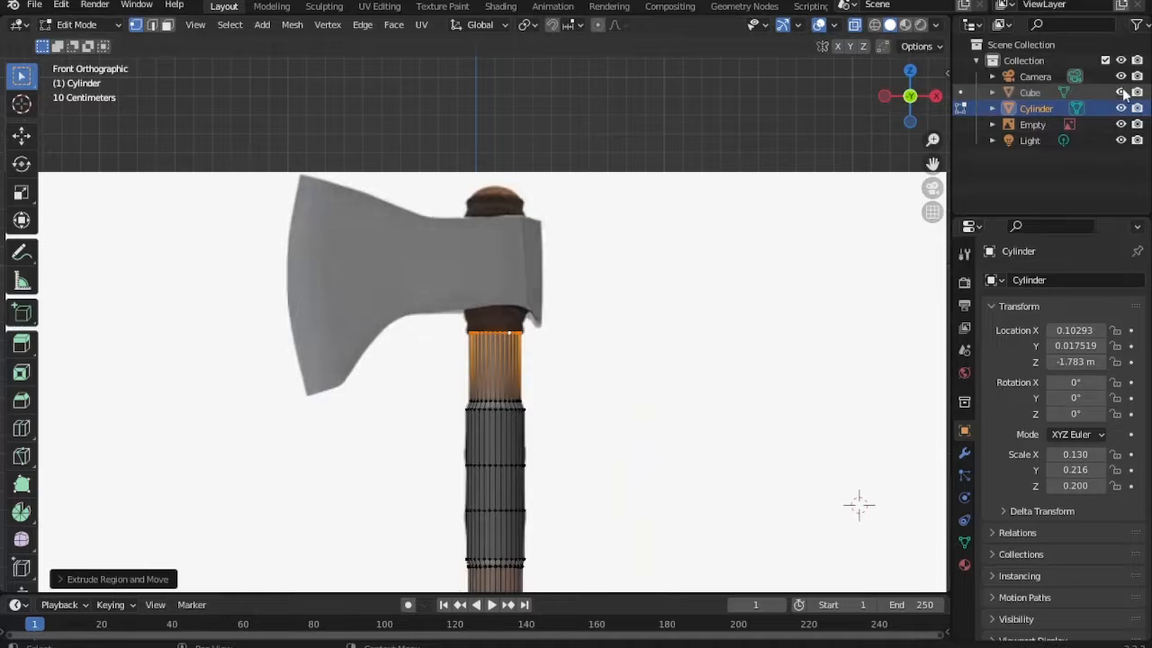
{"action": "scroll", "coordinate": [835, 210], "scroll_direction": "up", "scroll_amount": 3}
{"action": "key", "text": "e"}
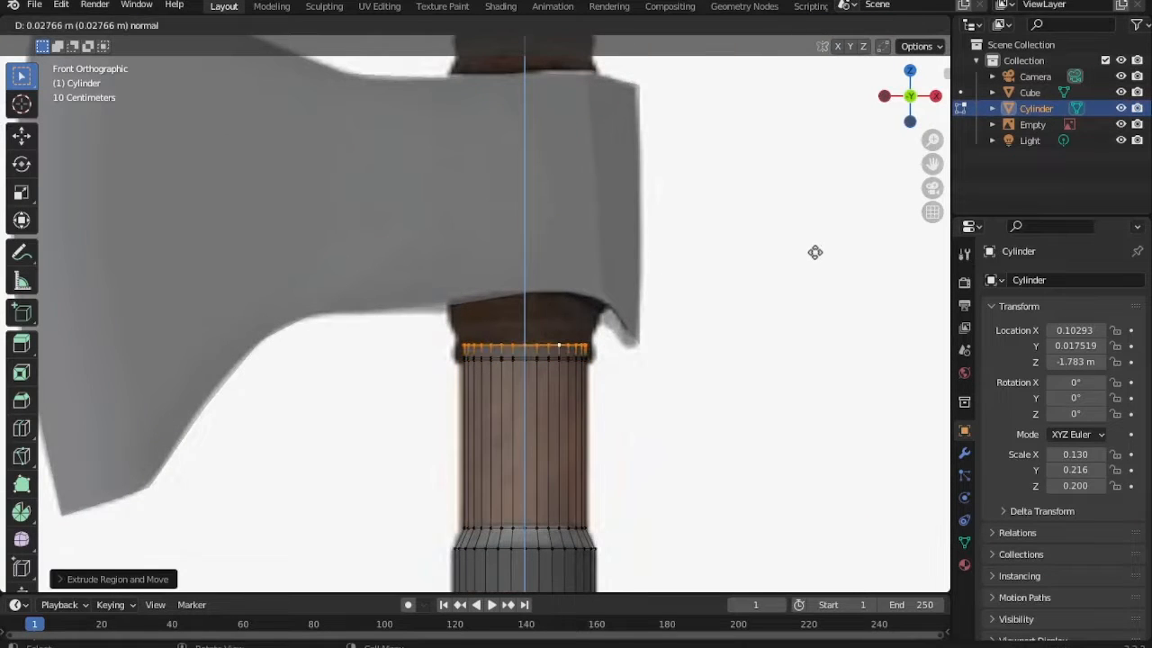
{"action": "left_click", "coordinate": [815, 253]}
{"action": "key", "text": "ctrl+z"}
{"action": "key", "text": "ctrl+z"}
Extrude the wooden shaft up to the dark collar, add a thin segment, and widen its ring by about 1.14 with Y locked.
{"action": "key", "text": "e"}
{"action": "left_click", "coordinate": [594, 266]}
{"action": "key", "text": "e"}
{"action": "left_click", "coordinate": [591, 259]}
{"action": "key", "text": "s"}
{"action": "key", "text": "shift+y"}
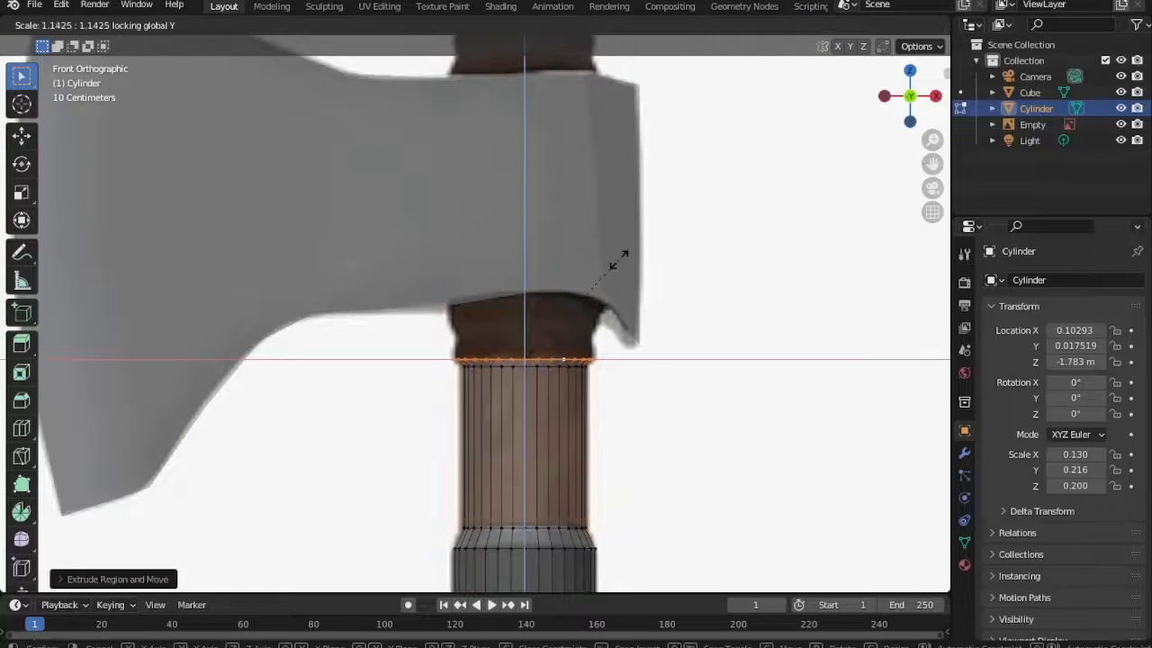
{"action": "left_click", "coordinate": [619, 258]}
Extrude the dark collar's lower band and scale its top ring to the outline with Y locked.
{"action": "key", "text": "e"}
{"action": "left_click", "coordinate": [612, 249]}
{"action": "key", "text": "s"}
{"action": "key", "text": "shift+y"}
{"action": "left_click", "coordinate": [635, 283]}
Extrude two more short segments through the dark collar's waist, fitting the first ring to the outline with Y locked.
{"action": "key", "text": "e"}
{"action": "left_click", "coordinate": [685, 287]}
{"action": "key", "text": "s"}
{"action": "key", "text": "shift+y"}
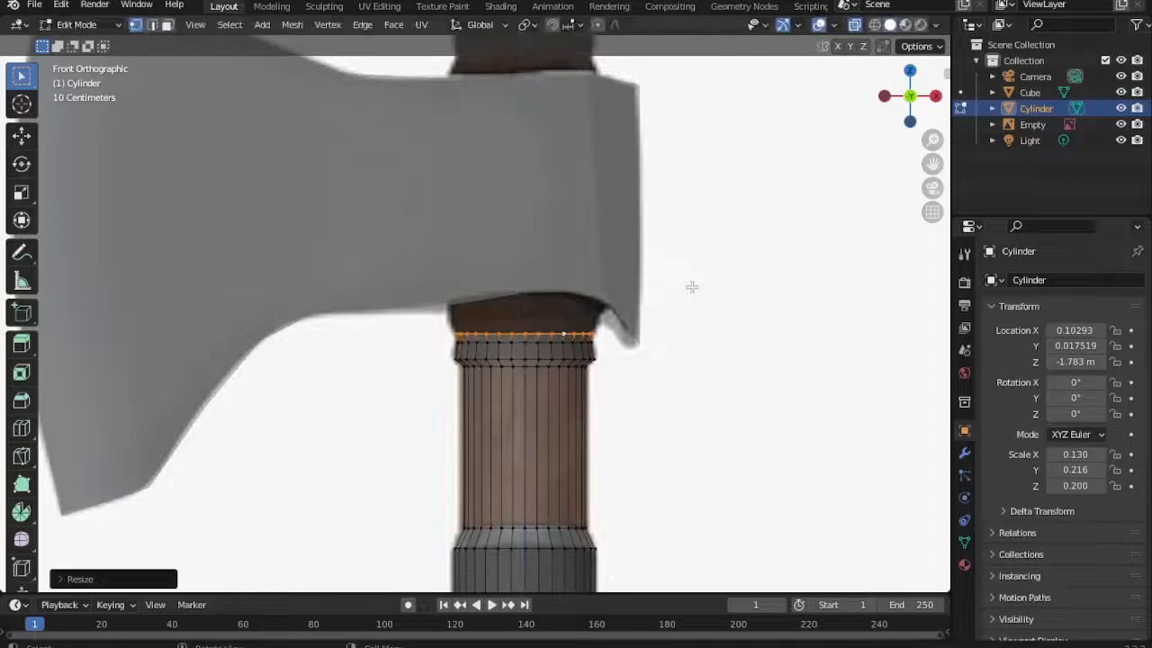
{"action": "key", "text": "e"}
{"action": "left_click", "coordinate": [687, 273]}
{"action": "key", "text": "s"}
{"action": "key", "text": "shift+y"}
{"action": "left_click", "coordinate": [704, 264]}
{"action": "key", "text": "e"}
{"action": "left_click", "coordinate": [706, 250]}
{"action": "key", "text": "ctrl+z"}
{"action": "key", "text": "ctrl+z"}
Widen the collar's top ring by about 1.13 with Y locked and extrude it up to the underside of the axe head.
{"action": "key", "text": "s"}
{"action": "key", "text": "shift+y"}
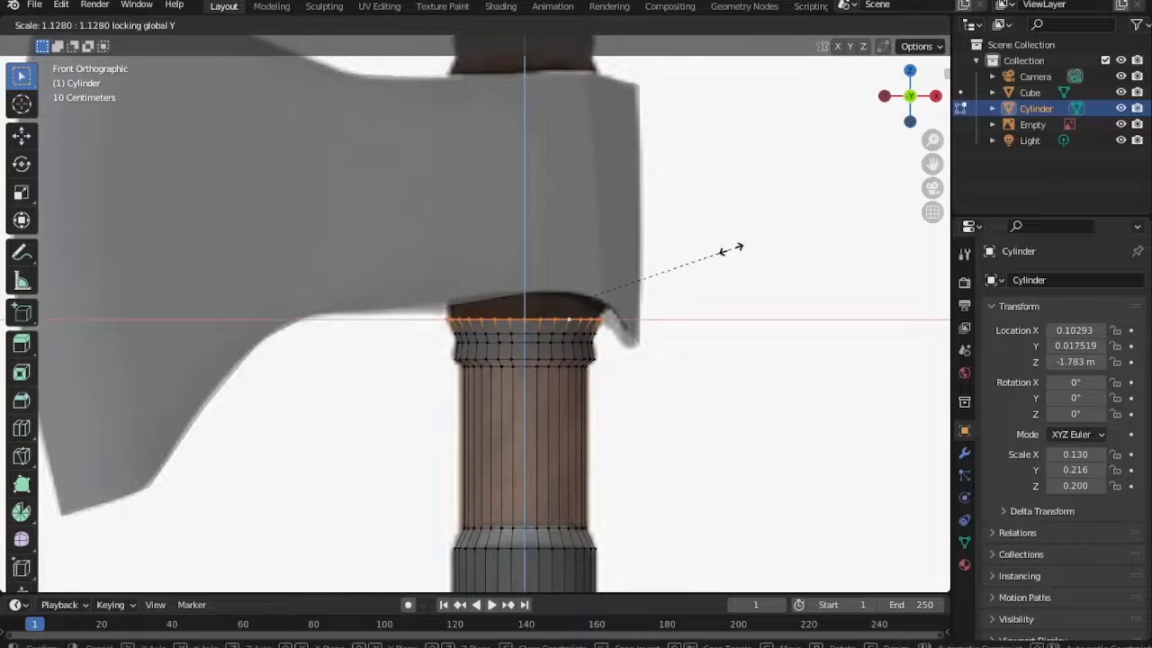
{"action": "left_click", "coordinate": [731, 249]}
{"action": "key", "text": "e"}
{"action": "left_click", "coordinate": [732, 231]}
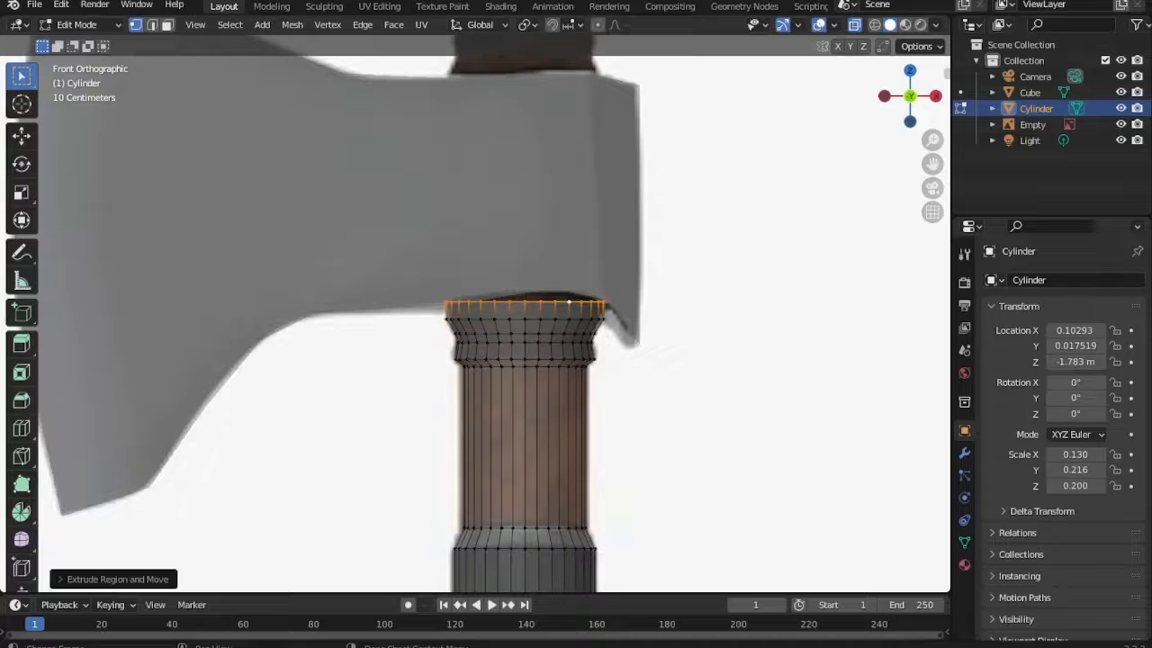
Extrude the handle's top ring straight through the axe head to its upper edge.
{"action": "scroll", "coordinate": [627, 461], "scroll_direction": "down", "scroll_amount": 3}
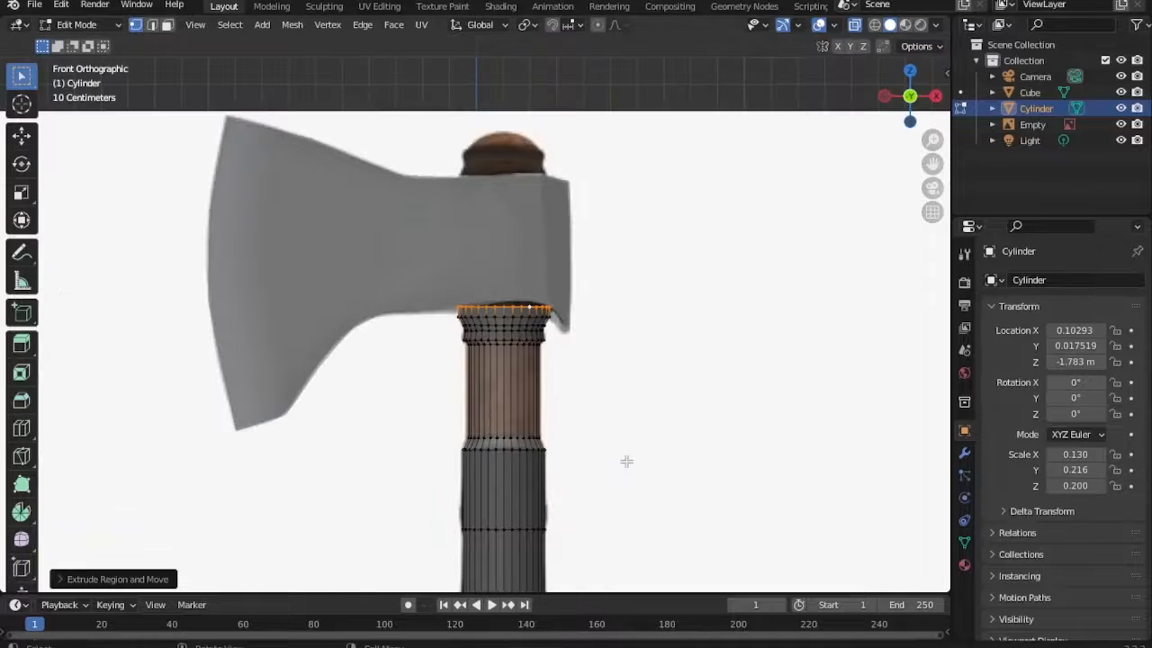
{"action": "key", "text": "e"}
{"action": "left_click", "coordinate": [607, 326]}
{"action": "middle_click_drag", "start_coordinate": [607, 326], "coordinate": [618, 396], "text": "shift"}
{"action": "scroll", "coordinate": [617, 396], "scroll_direction": "up", "scroll_amount": 2}
{"action": "key", "text": "KP_5"}
{"action": "key", "text": "KP_5"}
{"action": "scroll", "coordinate": [711, 313], "scroll_direction": "down", "scroll_amount": 3}
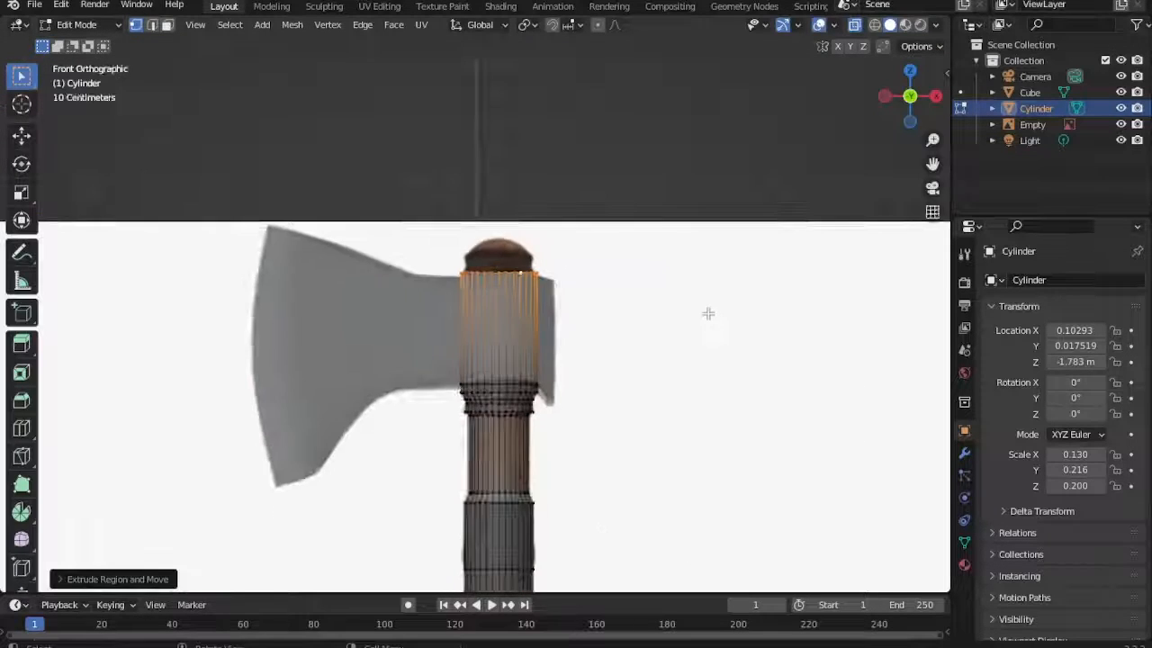
Narrow the ring just above the axe head to the dark cap's base width with Y locked.
{"action": "scroll", "coordinate": [708, 313], "scroll_direction": "up", "scroll_amount": 5}
{"action": "key", "text": "s"}
{"action": "key", "text": "shift+y"}
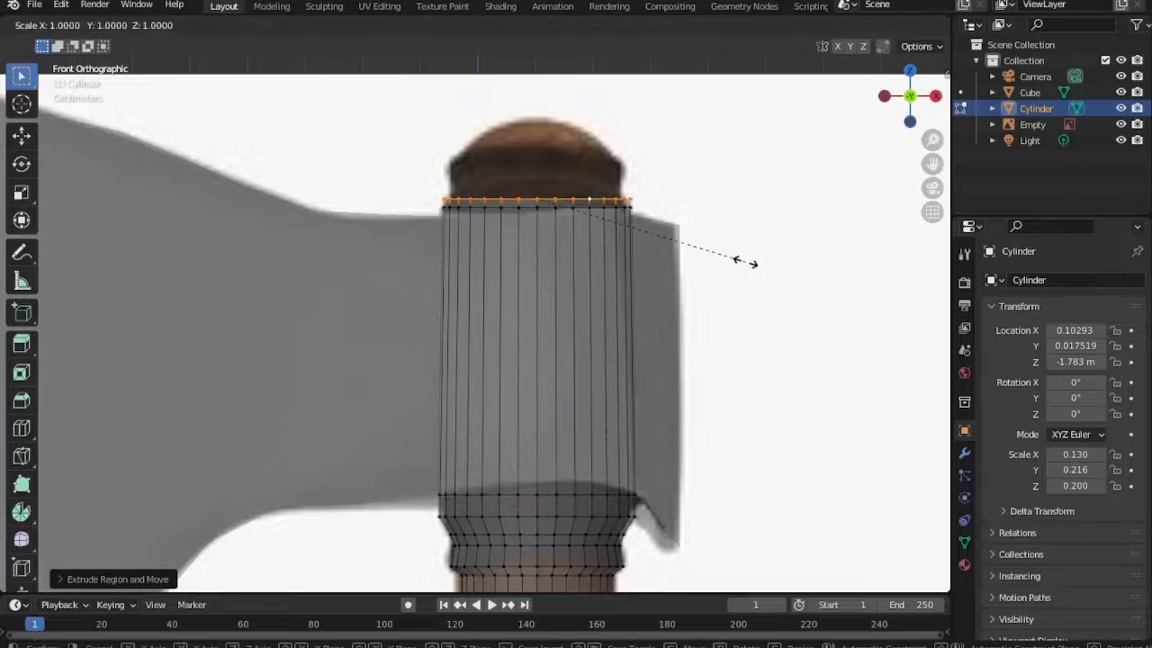
{"action": "left_click", "coordinate": [746, 260]}
Extrude the dark cap above the axe head in two short segments, the upper one about 0.02 m.
{"action": "key", "text": "e"}
{"action": "left_click", "coordinate": [720, 256]}
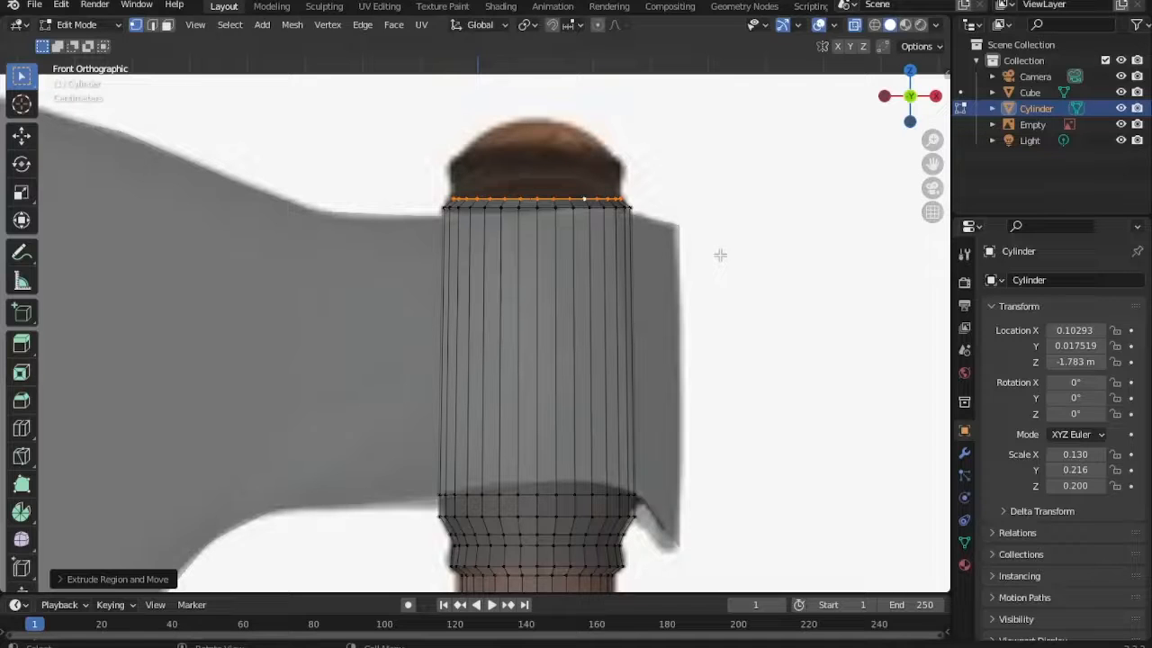
{"action": "key", "text": "e"}
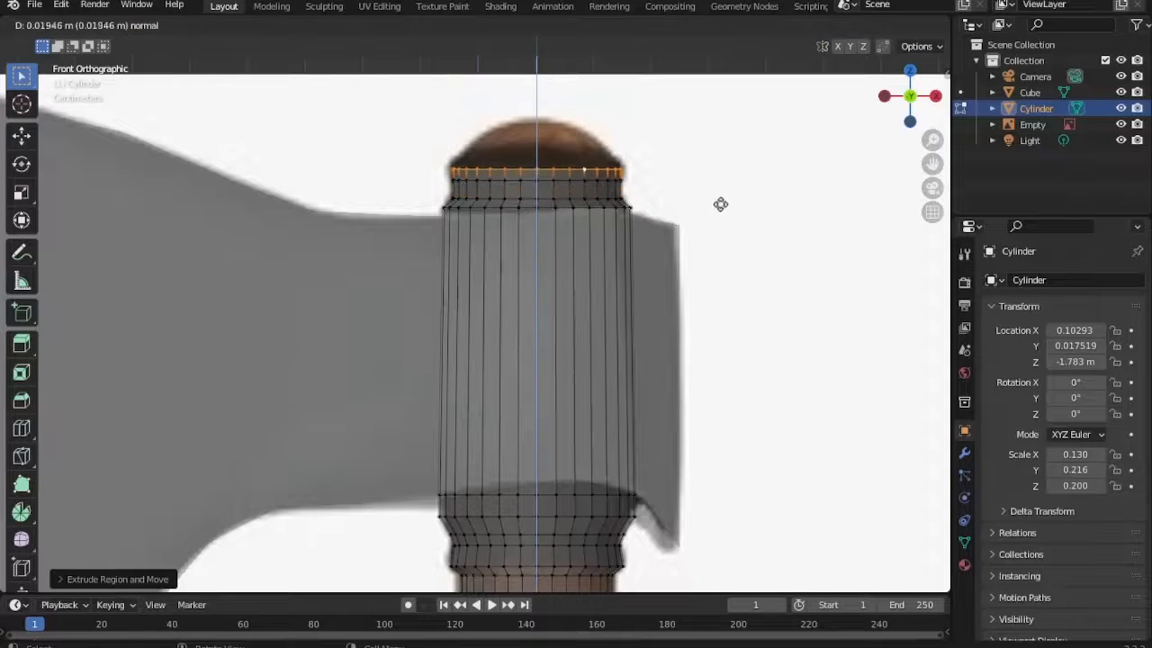
{"action": "left_click", "coordinate": [725, 194]}
Extrude another short cap segment up to the wooden dome and narrow its ring with Y locked.
{"action": "key", "text": "e"}
{"action": "left_click", "coordinate": [730, 186]}
{"action": "key", "text": "s"}
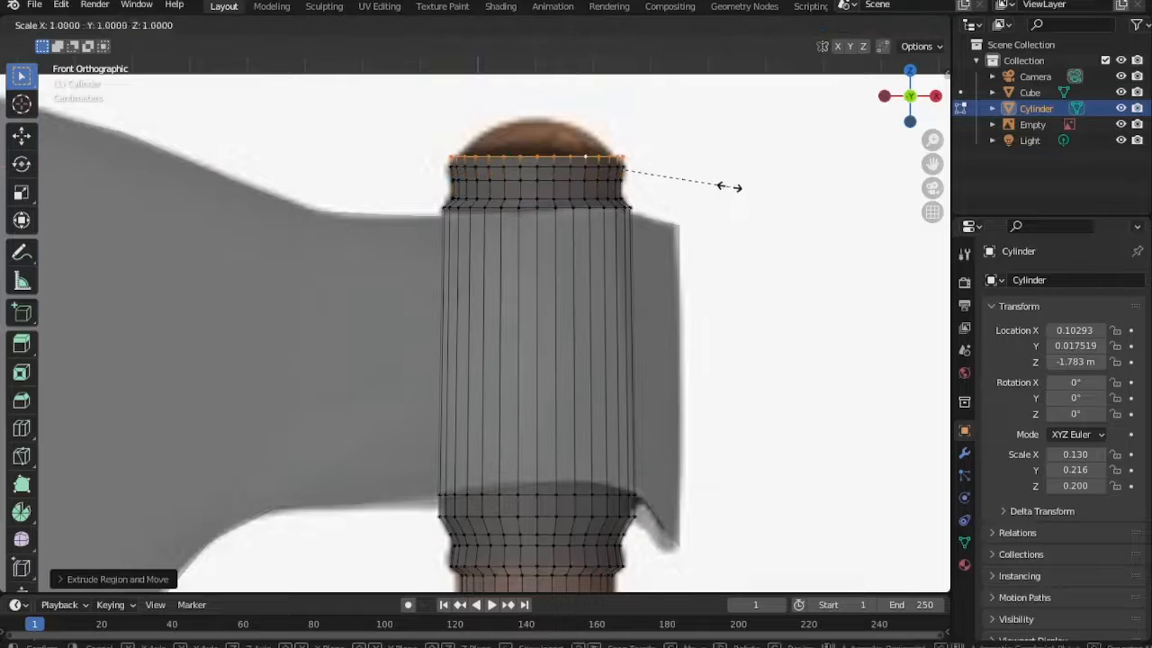
{"action": "key", "text": "shift+y"}
{"action": "left_click", "coordinate": [710, 183]}
Extrude the wooden dome on top of the handle in tapering segments, narrowing each ring to the dome's outline in the reference.
{"action": "key", "text": "e"}
{"action": "left_click", "coordinate": [707, 171]}
{"action": "key", "text": "s"}
{"action": "left_click", "coordinate": [655, 156]}
{"action": "key", "text": "e"}
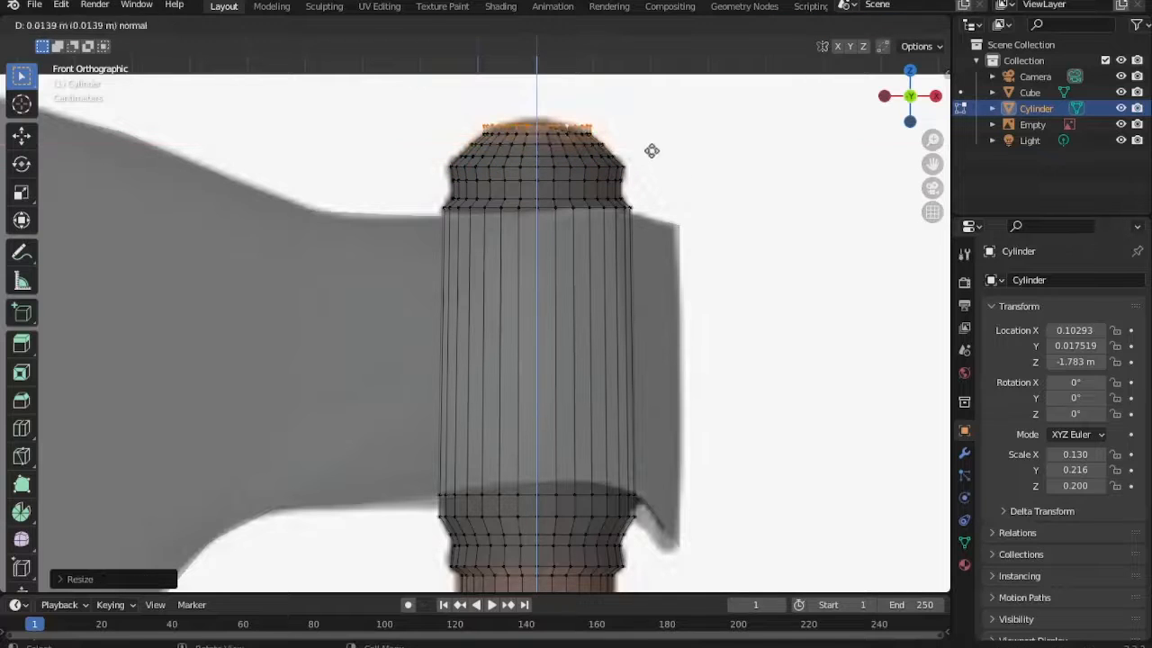
{"action": "left_click", "coordinate": [650, 145]}
{"action": "key", "text": "s"}
{"action": "key", "text": "shift+y"}
{"action": "left_click", "coordinate": [605, 142]}
Leave mesh editing of the handle and hide the reference image.
{"action": "scroll", "coordinate": [621, 180], "scroll_direction": "down", "scroll_amount": 9}
{"action": "middle_click_drag", "start_coordinate": [656, 442], "coordinate": [694, 303], "text": "shift"}
{"action": "key", "text": "Tab"}
{"action": "left_click", "coordinate": [1120, 124]}
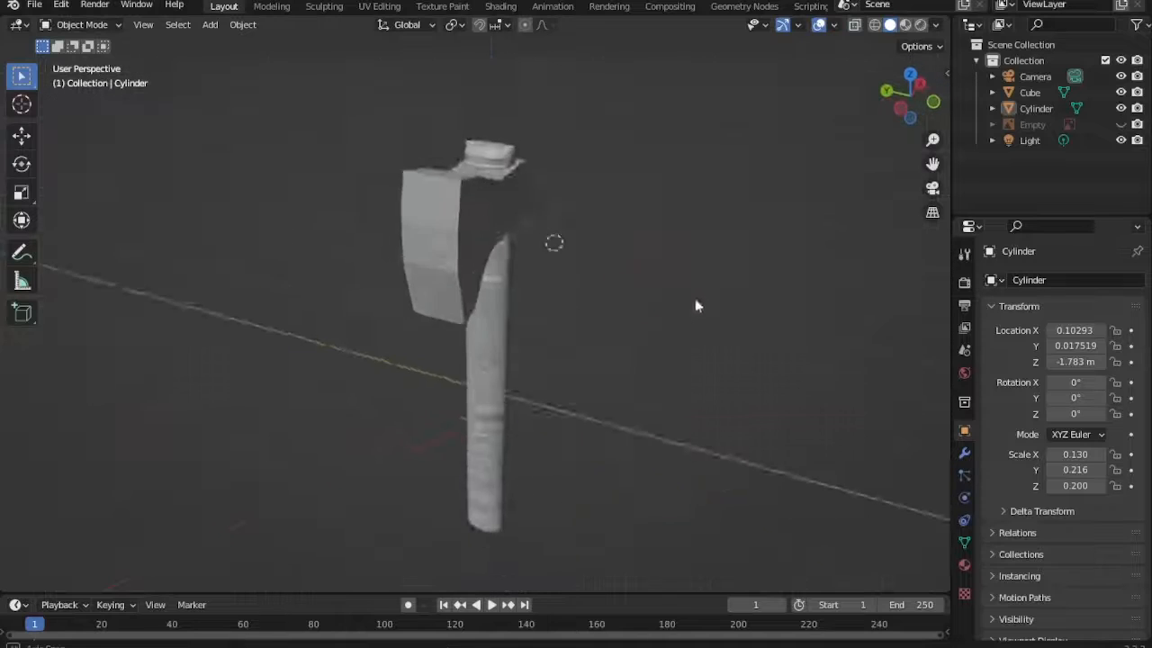
Reduce the width of the axe head's cutting-edge faces along Y.
{"action": "scroll", "coordinate": [449, 347], "scroll_direction": "up", "scroll_amount": 5}
{"action": "left_click", "coordinate": [449, 343]}
{"action": "key", "text": "Tab"}
{"action": "key", "text": "s"}
{"action": "key", "text": "y"}
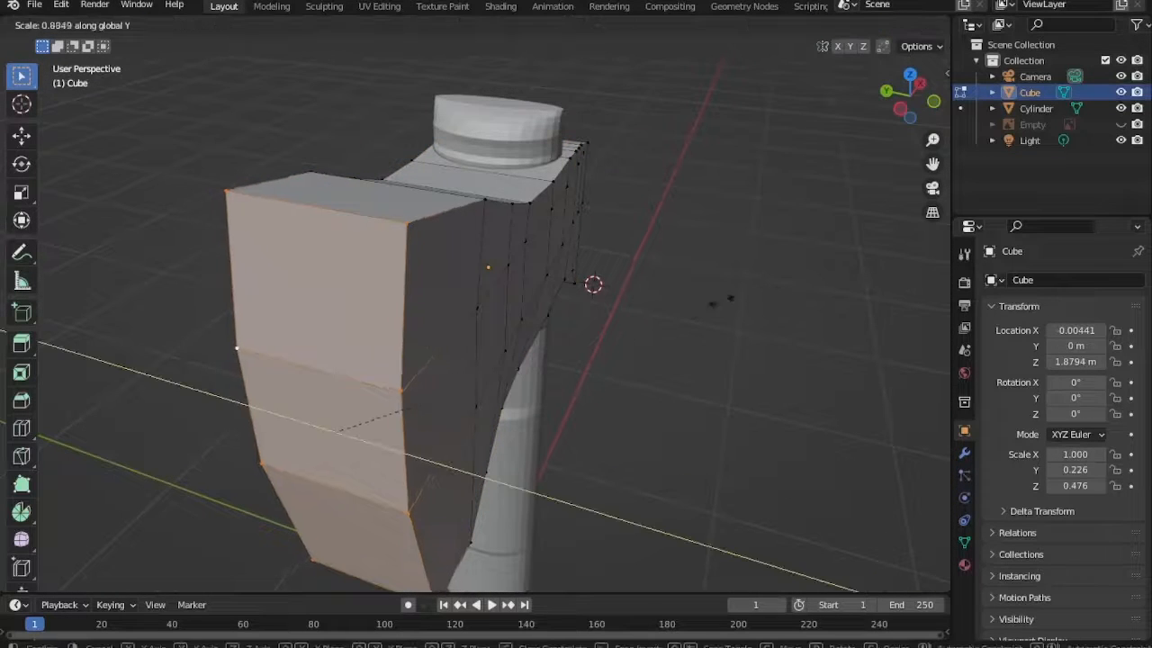
{"action": "left_click", "coordinate": [569, 300]}
Squeeze the cutting-edge faces further along Y into a very thin blade strip.
{"action": "scroll", "coordinate": [575, 292], "scroll_direction": "down", "scroll_amount": 5}
{"action": "middle_click_drag", "start_coordinate": [580, 279], "coordinate": [617, 321]}
{"action": "scroll", "coordinate": [617, 322], "scroll_direction": "up", "scroll_amount": 3}
{"action": "key", "text": "s"}
{"action": "key", "text": "y"}
{"action": "left_click", "coordinate": [465, 315]}
{"action": "middle_click_drag", "start_coordinate": [465, 315], "coordinate": [661, 306]}
{"action": "key", "text": "s"}
{"action": "key", "text": "y"}
{"action": "left_click", "coordinate": [487, 302]}
Narrow the edge loop just behind the cutting edge along Y to taper the blade.
{"action": "left_click", "coordinate": [529, 371], "text": "alt"}
{"action": "key", "text": "s"}
{"action": "key", "text": "y"}
{"action": "left_click", "coordinate": [467, 296]}
{"action": "mouse_move", "coordinate": [481, 311]}
{"action": "middle_mouse_down"}
{"action": "mouse_move", "coordinate": [550, 216]}
{"action": "mouse_move", "coordinate": [594, 255]}
{"action": "mouse_move", "coordinate": [540, 275]}
{"action": "mouse_move", "coordinate": [565, 279]}
{"action": "mouse_move", "coordinate": [573, 295]}
{"action": "mouse_move", "coordinate": [494, 303]}
{"action": "middle_mouse_up"}
{"action": "key", "text": "s"}
{"action": "key", "text": "y"}
{"action": "left_click", "coordinate": [709, 315]}
Scale the following edge loop, toward the handle, along Y to continue the blade's taper.
{"action": "left_click", "coordinate": [577, 310], "text": "alt"}
{"action": "key", "text": "s"}
{"action": "key", "text": "y"}
{"action": "left_click", "coordinate": [559, 289]}
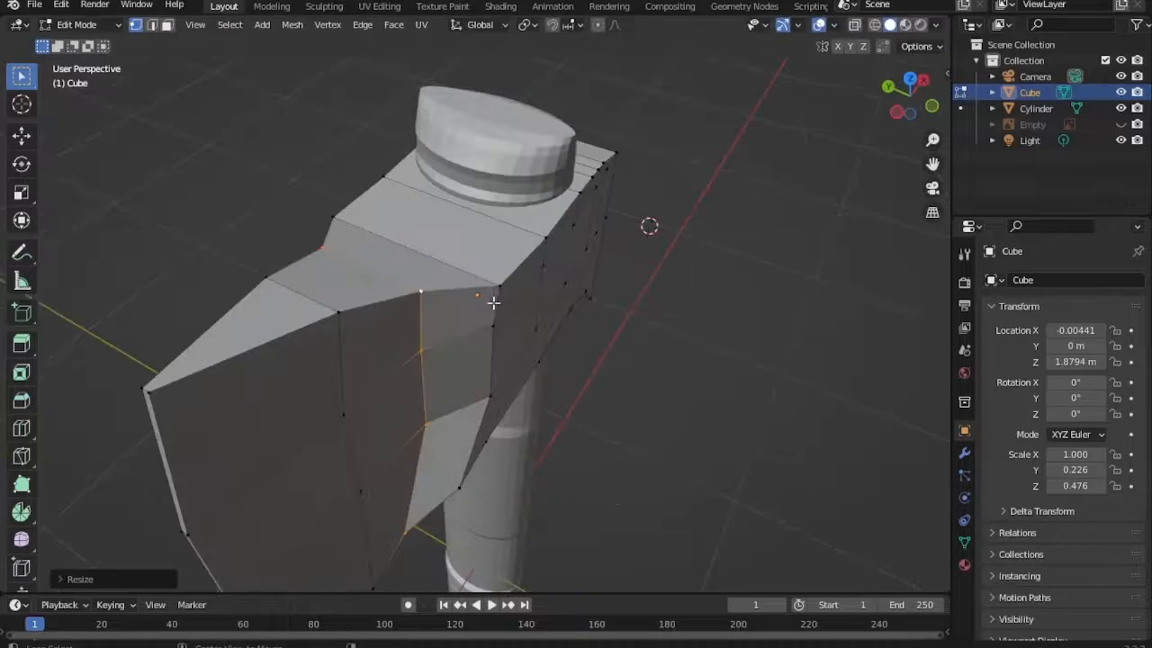
{"action": "key", "text": "KP_3"}
{"action": "middle_click_drag", "start_coordinate": [715, 303], "coordinate": [790, 266]}
{"action": "key", "text": "s"}
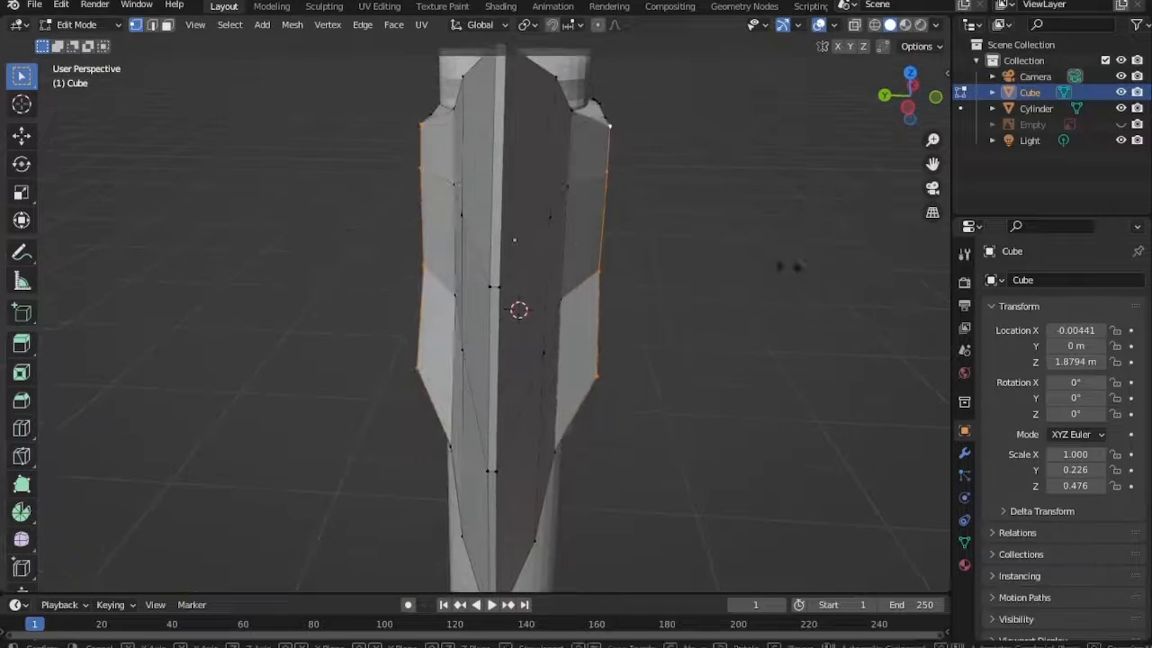
{"action": "key", "text": "y"}
{"action": "left_click", "coordinate": [700, 276]}
Refine the same loop's width along Y while viewing the axe head from below.
{"action": "middle_click_drag", "start_coordinate": [701, 276], "coordinate": [900, 236]}
{"action": "key", "text": "ctrl+KP_7"}
{"action": "scroll", "coordinate": [790, 499], "scroll_direction": "down", "scroll_amount": 4}
{"action": "key", "text": "s"}
{"action": "key", "text": "y"}
{"action": "left_click", "coordinate": [694, 262]}
Compare the tapered axe head with the reference image from several angles, then hide the image again.
{"action": "left_click", "coordinate": [467, 270]}
{"action": "left_click", "coordinate": [1120, 124]}
{"action": "key", "text": "alt+z"}
{"action": "middle_click_drag", "start_coordinate": [796, 230], "coordinate": [902, 250]}
{"action": "left_click", "coordinate": [1120, 124]}
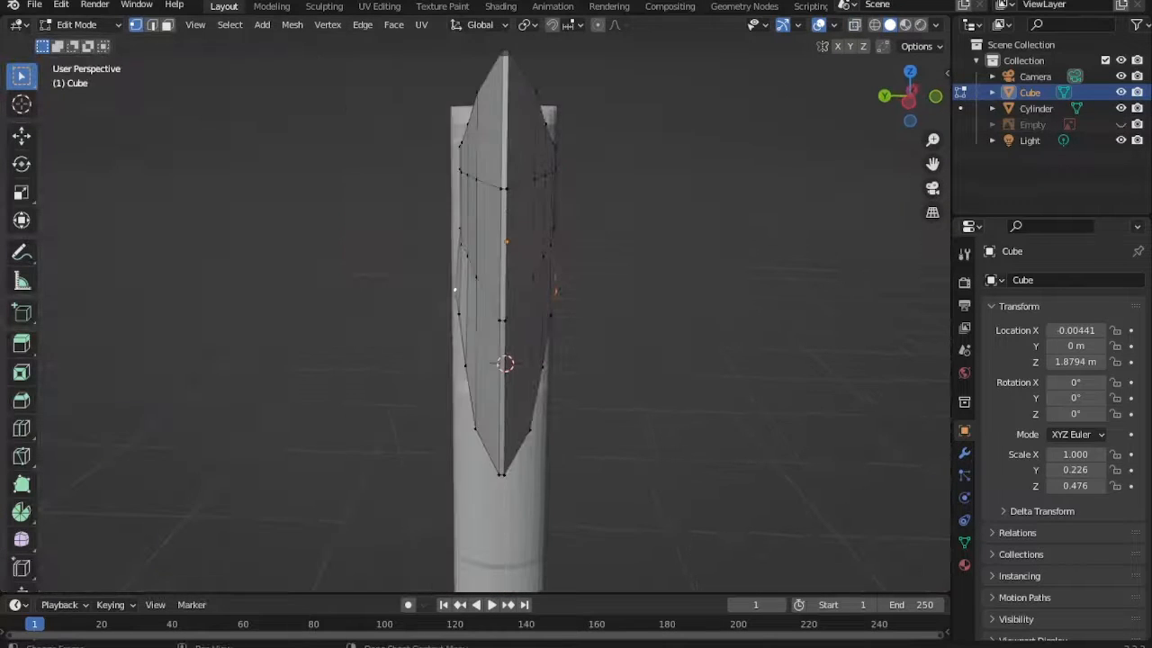
{"action": "middle_click_drag", "start_coordinate": [774, 396], "coordinate": [642, 488]}
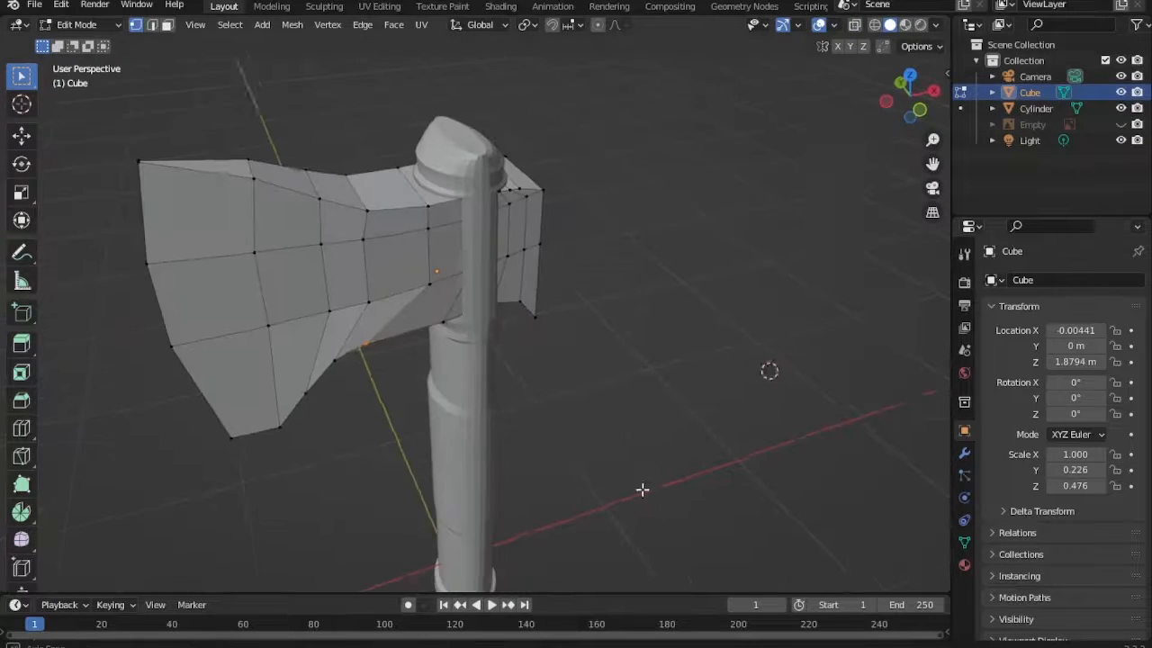
Narrow the whole handle along Y to a scale of 0.161 so it fits the axe head's thickness.
{"action": "key", "text": "Tab"}
{"action": "left_click", "coordinate": [473, 360]}
{"action": "middle_click_drag", "start_coordinate": [603, 380], "coordinate": [799, 330]}
{"action": "key", "text": "s"}
{"action": "key", "text": "y"}
{"action": "left_click", "coordinate": [561, 360]}
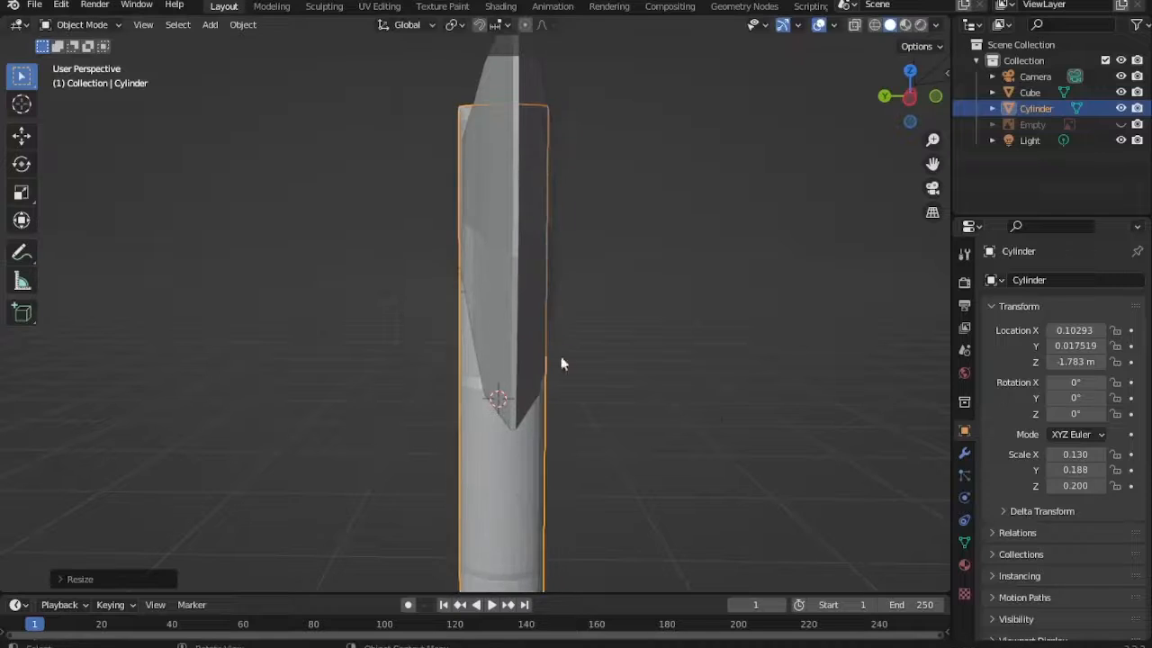
{"action": "middle_click_drag", "start_coordinate": [561, 360], "coordinate": [415, 309]}
{"action": "left_click", "coordinate": [464, 380]}
{"action": "middle_click_drag", "start_coordinate": [464, 381], "coordinate": [723, 309]}
{"action": "key", "text": "s"}
{"action": "key", "text": "y"}
{"action": "left_click", "coordinate": [699, 288]}
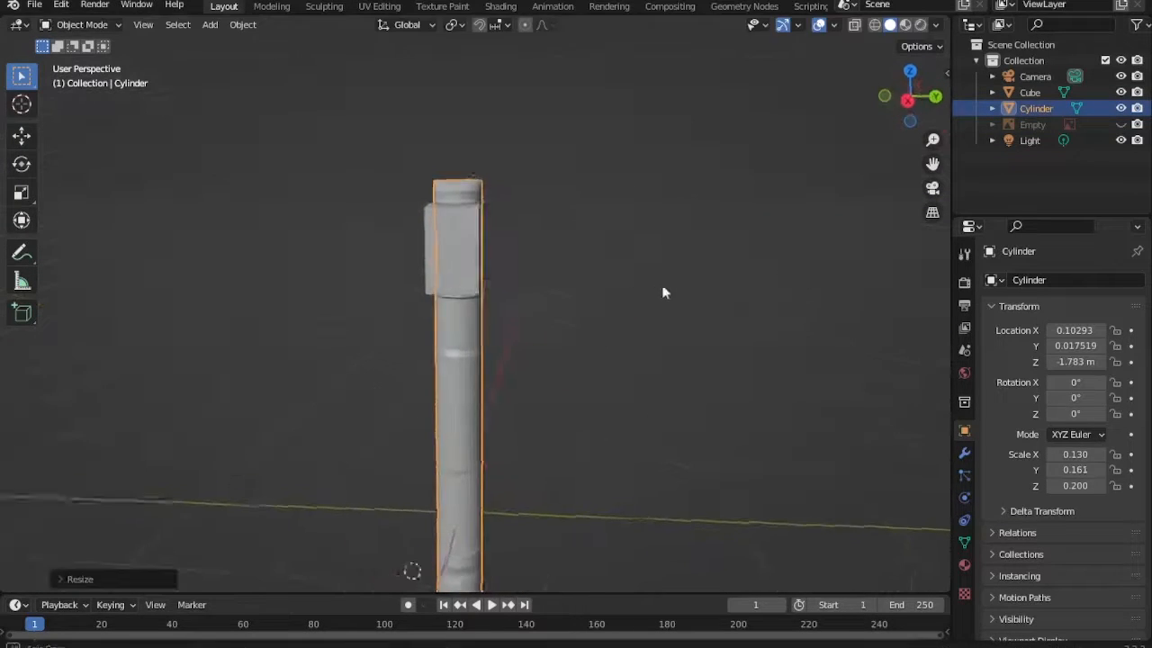
Inspect the reference image with the head and handle hidden, and leave all three objects visible.
{"action": "middle_click_drag", "start_coordinate": [535, 387], "coordinate": [657, 436]}
{"action": "left_click", "coordinate": [1120, 108]}
{"action": "left_click", "coordinate": [1119, 97]}
{"action": "left_click", "coordinate": [1120, 124]}
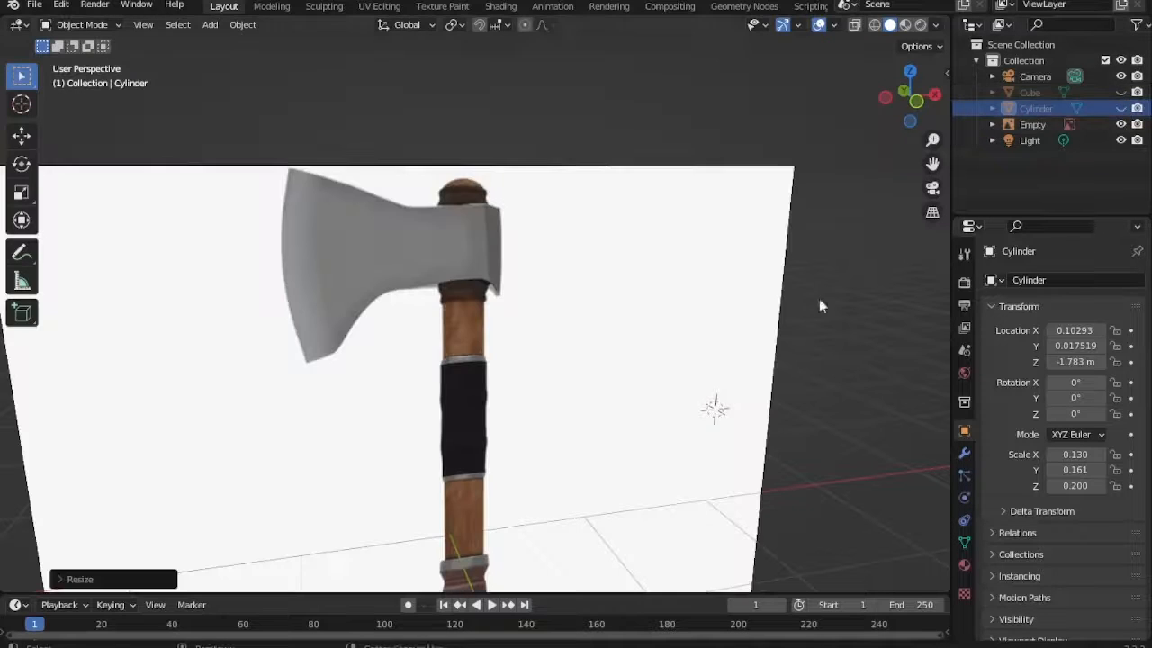
{"action": "left_click", "coordinate": [1120, 92]}
{"action": "left_click", "coordinate": [1121, 124]}
{"action": "left_click", "coordinate": [1120, 108]}
{"action": "middle_click_drag", "start_coordinate": [837, 297], "coordinate": [881, 286]}
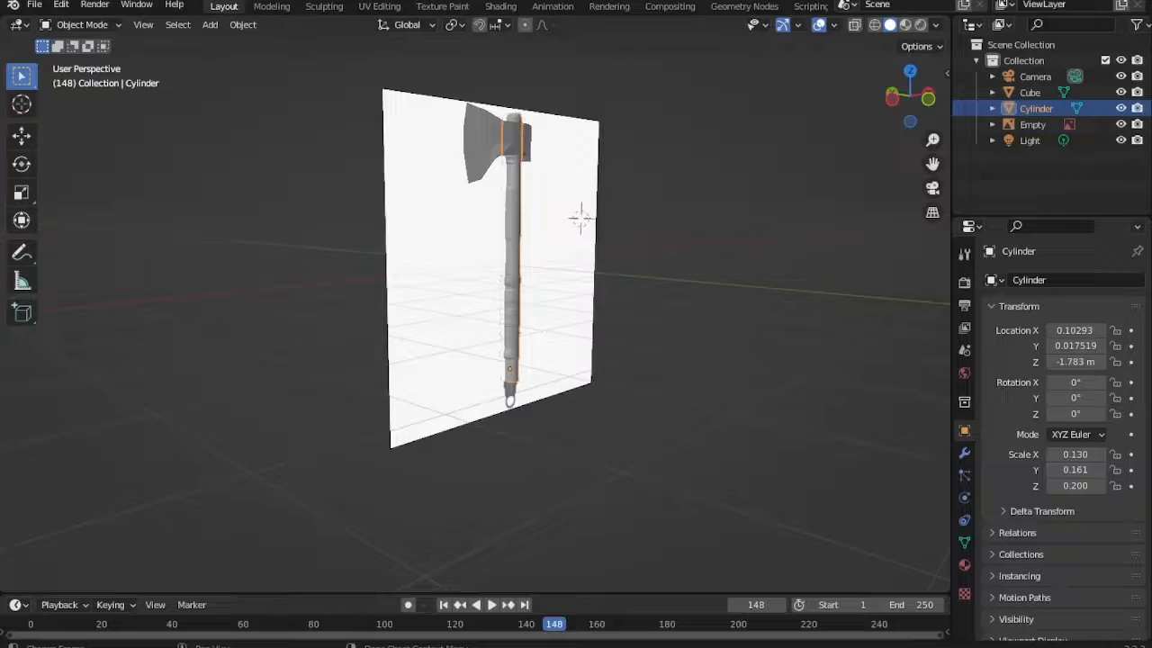
In front view, extrude the handle's bottom face in place and widen it to the pommel collar's width with Y locked.
{"action": "key", "text": "KP_3"}
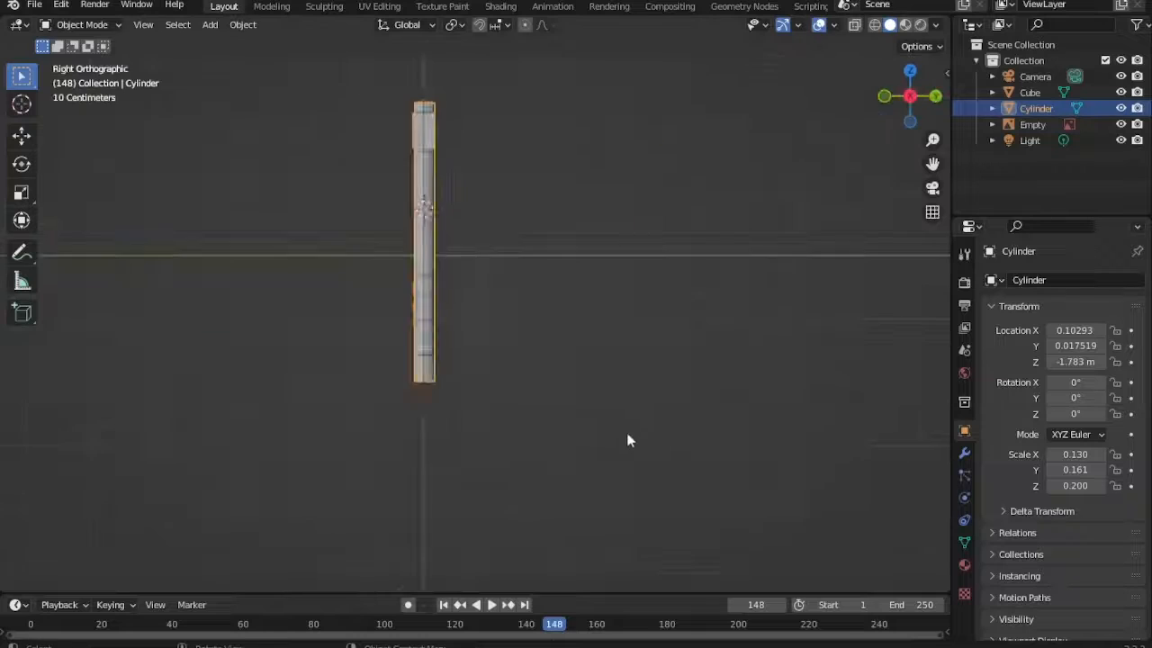
{"action": "key", "text": "KP_1"}
{"action": "scroll", "coordinate": [513, 422], "scroll_direction": "up", "scroll_amount": 3}
{"action": "key", "text": "Tab"}
{"action": "scroll", "coordinate": [576, 398], "scroll_direction": "up", "scroll_amount": 3}
{"action": "middle_click_drag", "start_coordinate": [578, 427], "coordinate": [579, 333], "text": "shift"}
{"action": "scroll", "coordinate": [578, 333], "scroll_direction": "up", "scroll_amount": 1}
{"action": "key", "text": "e"}
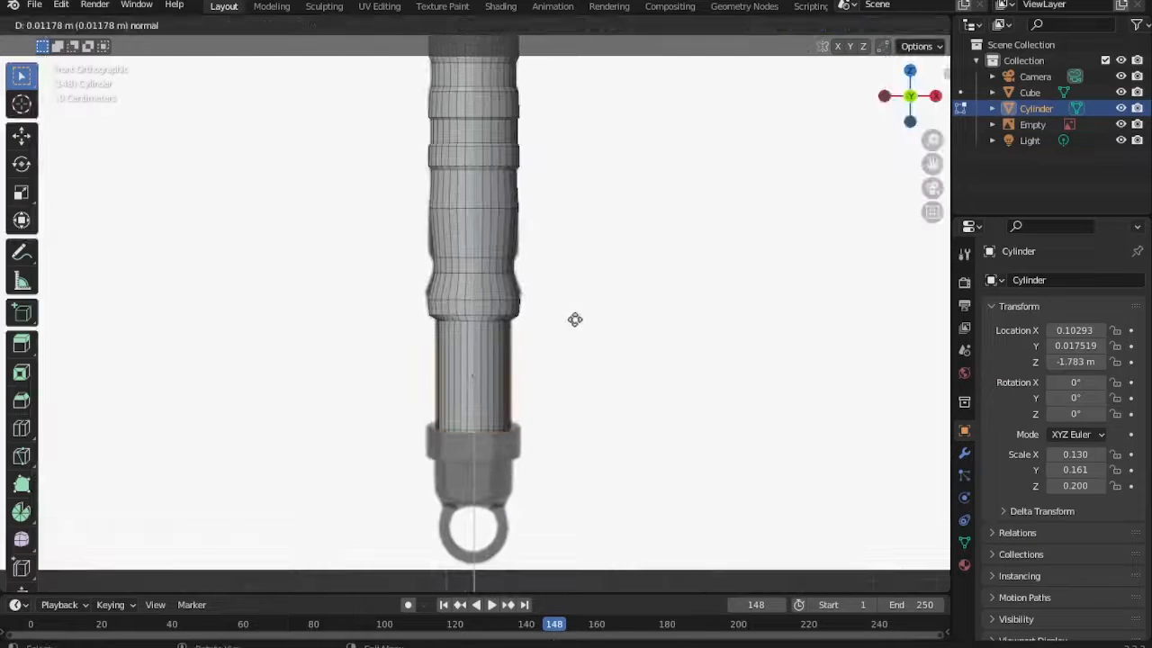
{"action": "right_click", "coordinate": [576, 319]}
{"action": "key", "text": "s"}
{"action": "key", "text": "shift+y"}
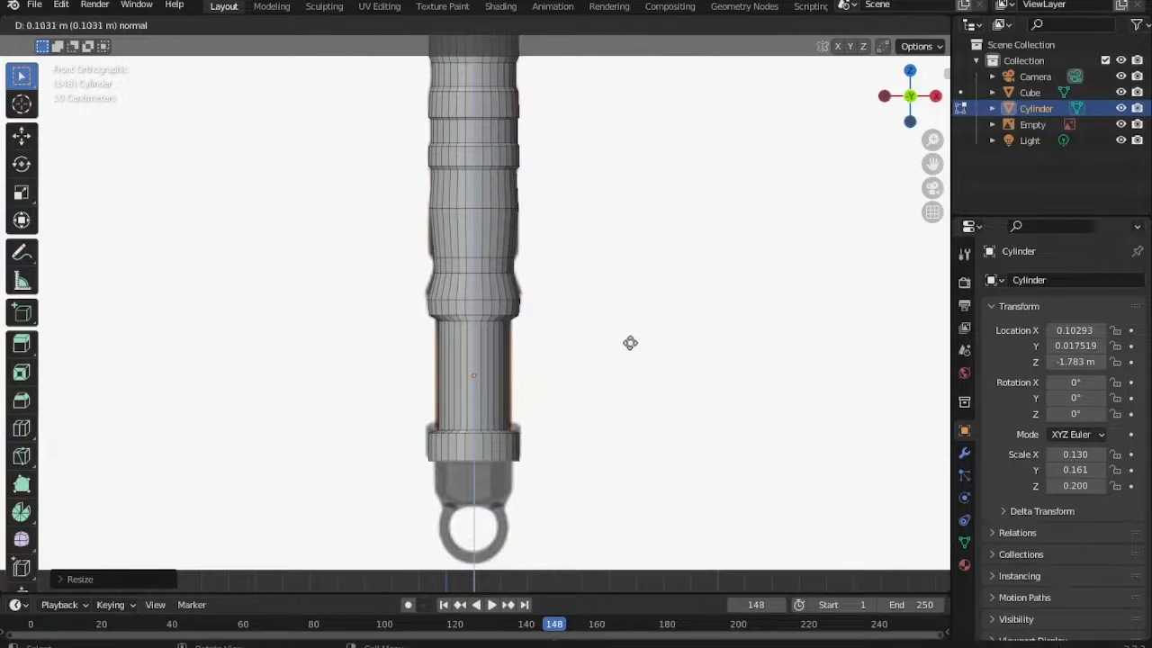
{"action": "left_click", "coordinate": [616, 316]}
Extrude the pommel collar down about 0.10 m and narrow its bottom face to the lower cap's width with Z locked.
{"action": "key", "text": "e"}
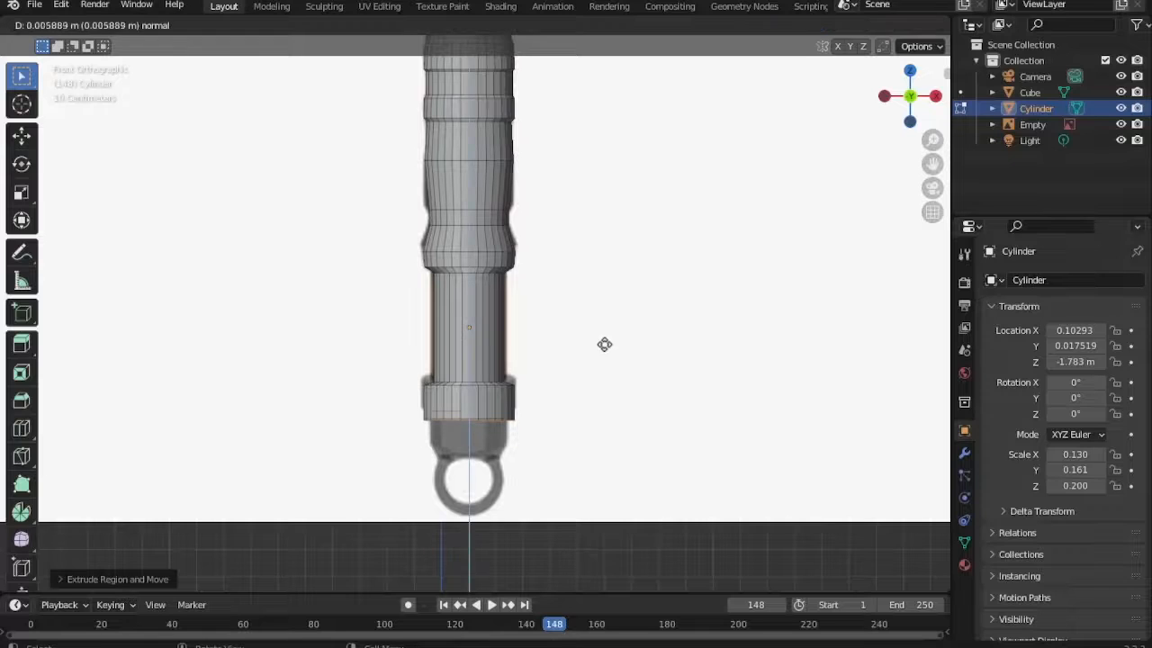
{"action": "left_click", "coordinate": [644, 355]}
{"action": "scroll", "coordinate": [652, 347], "scroll_direction": "up", "scroll_amount": 1}
{"action": "key", "text": "s"}
{"action": "key", "text": "shift+z"}
{"action": "right_click", "coordinate": [650, 303]}
{"action": "key", "text": "s"}
{"action": "key", "text": "shift+z"}
{"action": "left_click", "coordinate": [601, 308]}
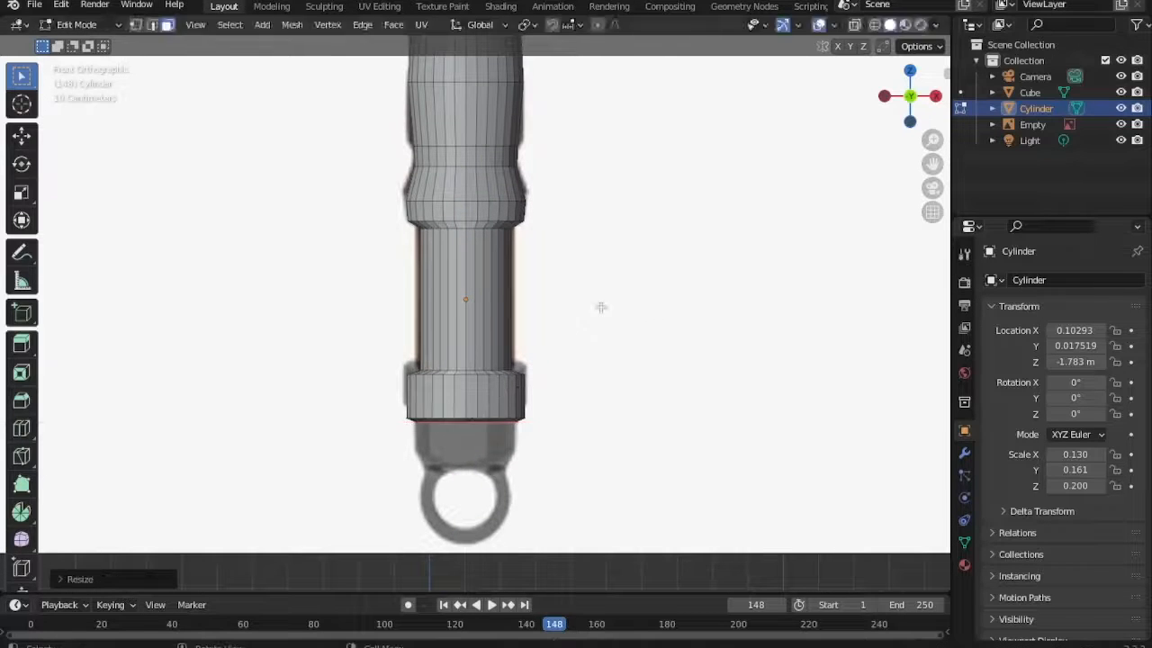
Extrude the lower cap down to the ring and taper its bottom face with Z locked.
{"action": "key", "text": "e"}
{"action": "left_click", "coordinate": [597, 341]}
{"action": "key", "text": "s"}
{"action": "key", "text": "shift+z"}
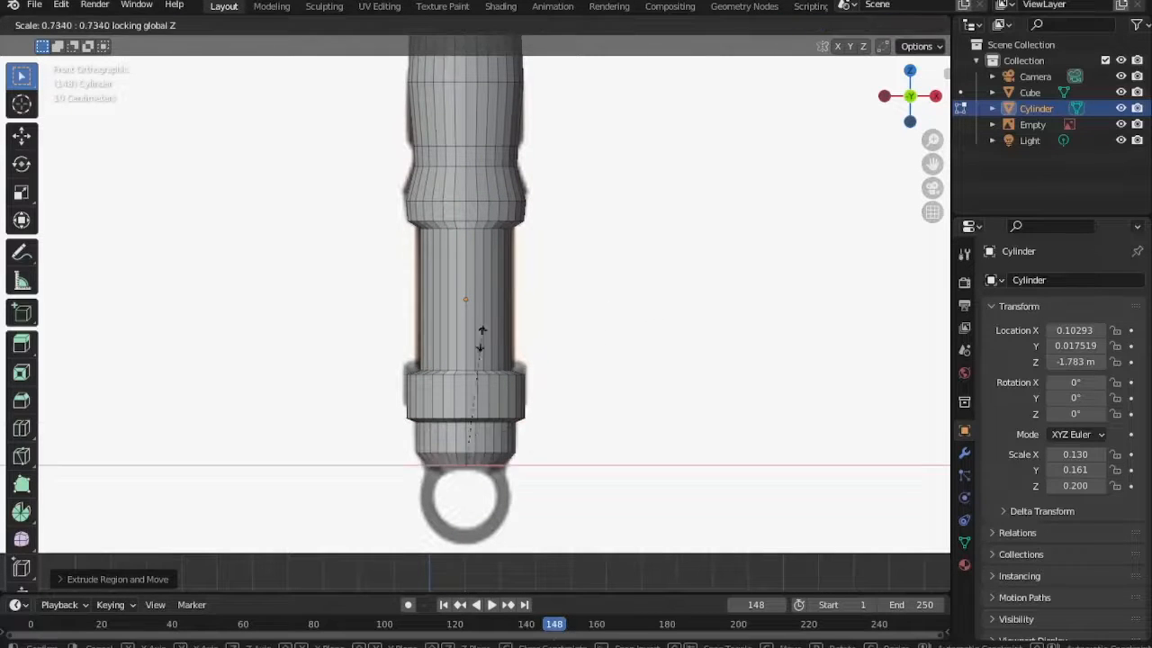
{"action": "left_click", "coordinate": [545, 337]}
{"action": "scroll", "coordinate": [579, 368], "scroll_direction": "down", "scroll_amount": 6}
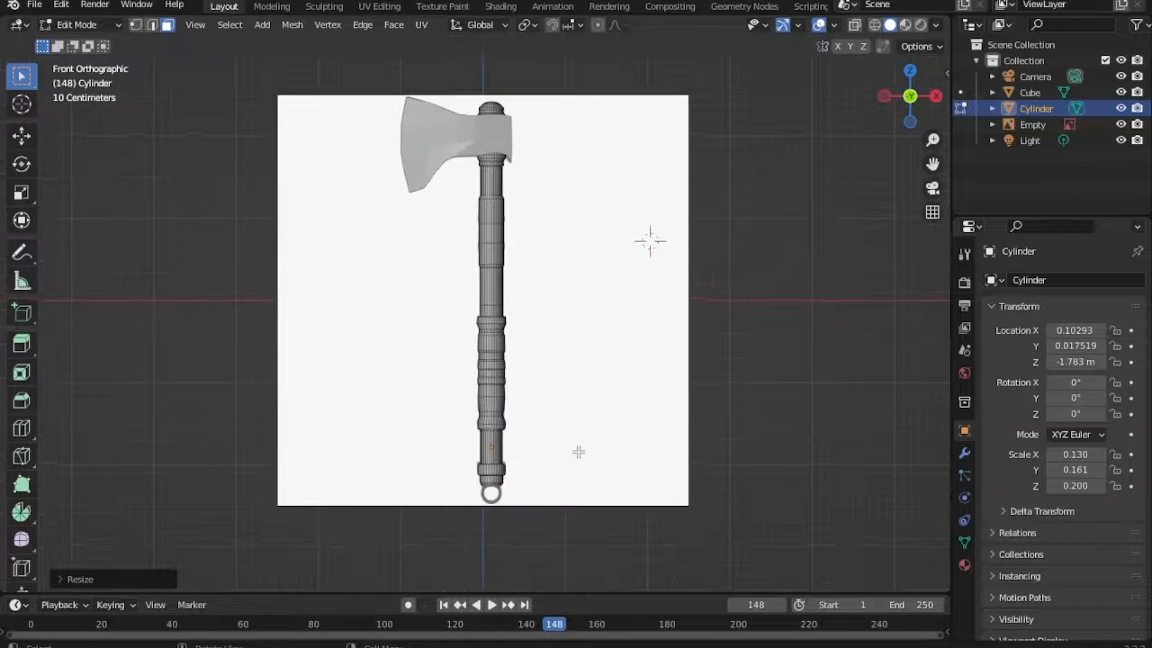
Leave mesh editing, switch the viewport to Material Preview shading and give the handle a new material.
{"action": "key", "text": "Tab"}
{"action": "middle_click_drag", "start_coordinate": [578, 452], "coordinate": [582, 452]}
{"action": "left_click", "coordinate": [905, 25]}
{"action": "mouse_move", "coordinate": [597, 396]}
{"action": "middle_mouse_down"}
{"action": "mouse_move", "coordinate": [582, 404]}
{"action": "mouse_move", "coordinate": [585, 427]}
{"action": "middle_mouse_up"}
{"action": "left_click", "coordinate": [962, 567]}
{"action": "left_click", "coordinate": [1081, 348]}
Return to editing the handle mesh and set up an image editor showing the reference below the material settings.
{"action": "key", "text": "Tab"}
{"action": "scroll", "coordinate": [669, 442], "scroll_direction": "up", "scroll_amount": 3}
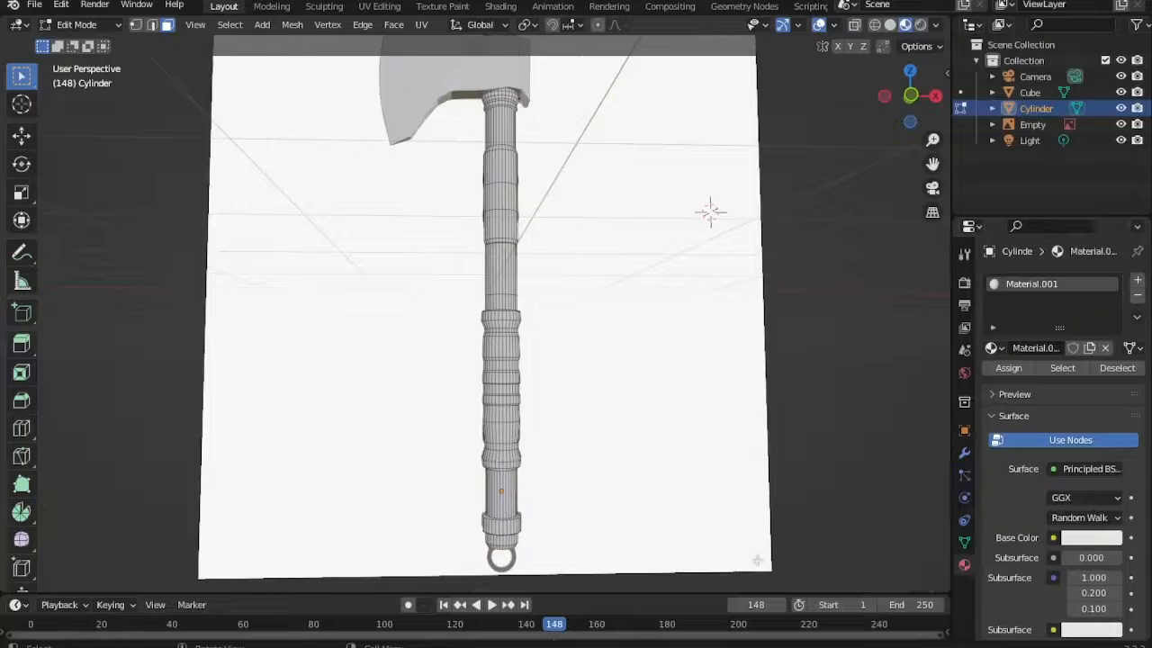
{"action": "left_click_drag", "start_coordinate": [950, 635], "coordinate": [951, 414]}
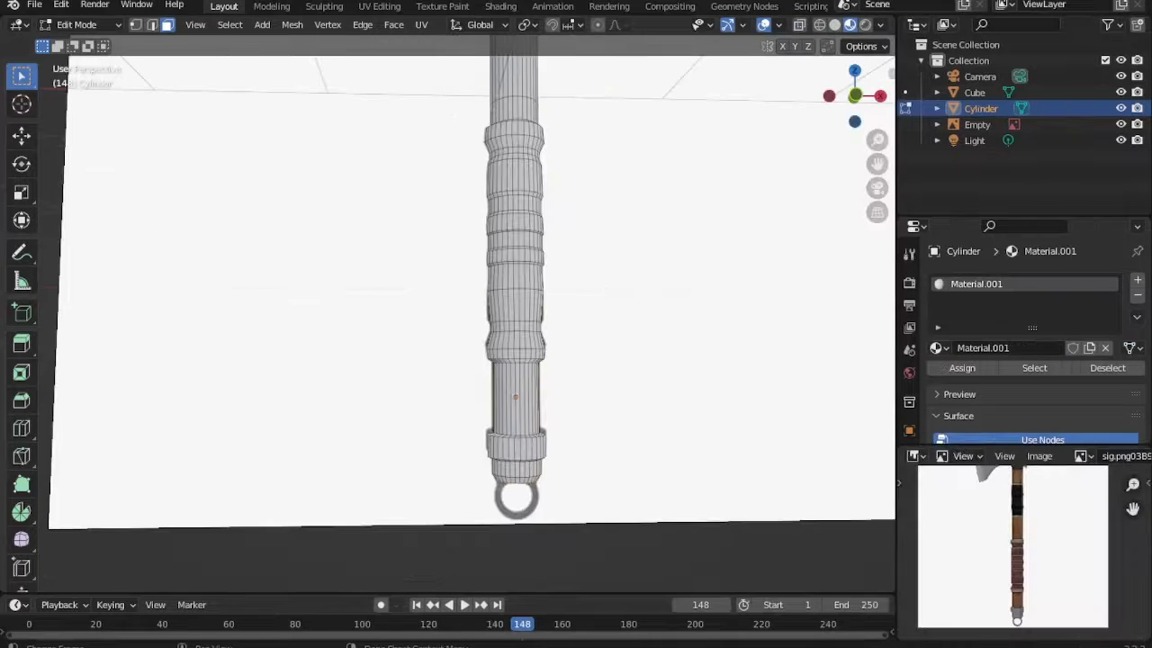
Select the face loops of the pommel collar and lower cap and assign them a new second material.
{"action": "scroll", "coordinate": [586, 506], "scroll_direction": "up", "scroll_amount": 2}
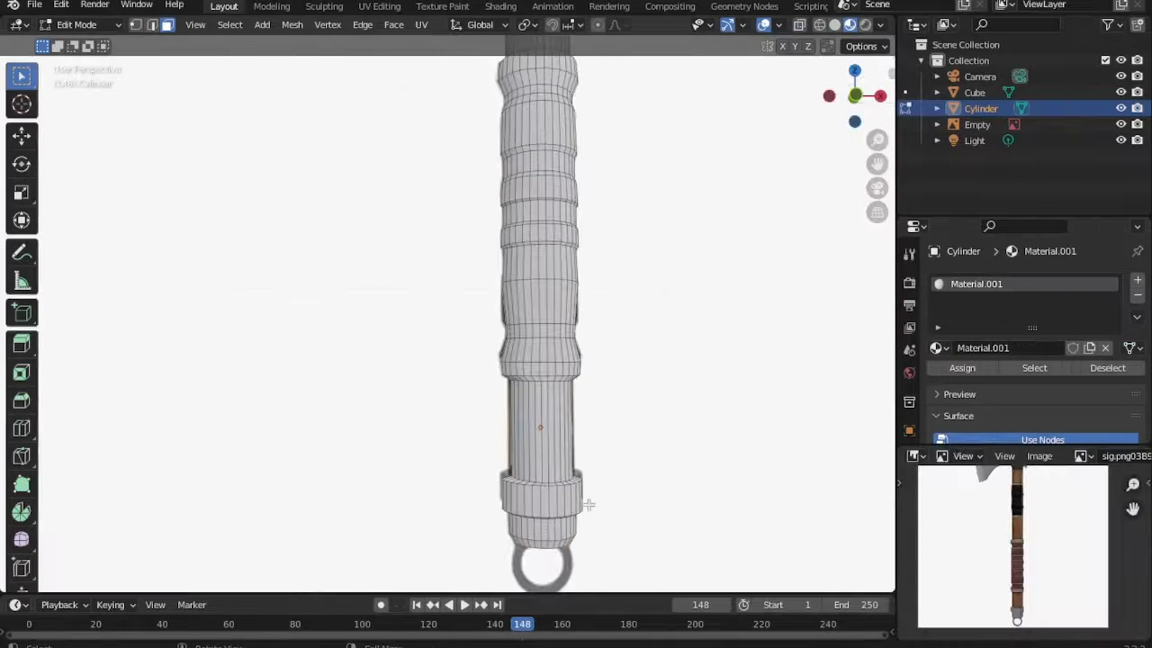
{"action": "left_click", "coordinate": [559, 507], "text": "alt+shift"}
{"action": "middle_click_drag", "start_coordinate": [559, 507], "coordinate": [575, 346]}
{"action": "left_click", "coordinate": [550, 396], "text": "alt+shift"}
{"action": "left_click", "coordinate": [908, 372]}
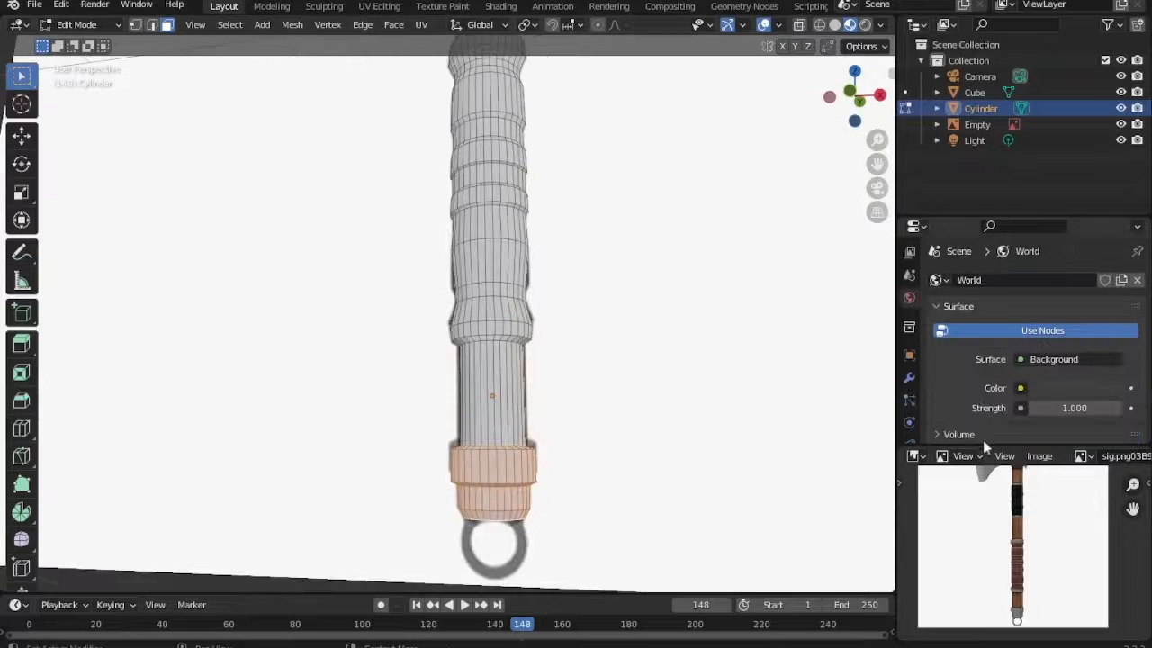
{"action": "left_click_drag", "start_coordinate": [983, 447], "coordinate": [997, 623]}
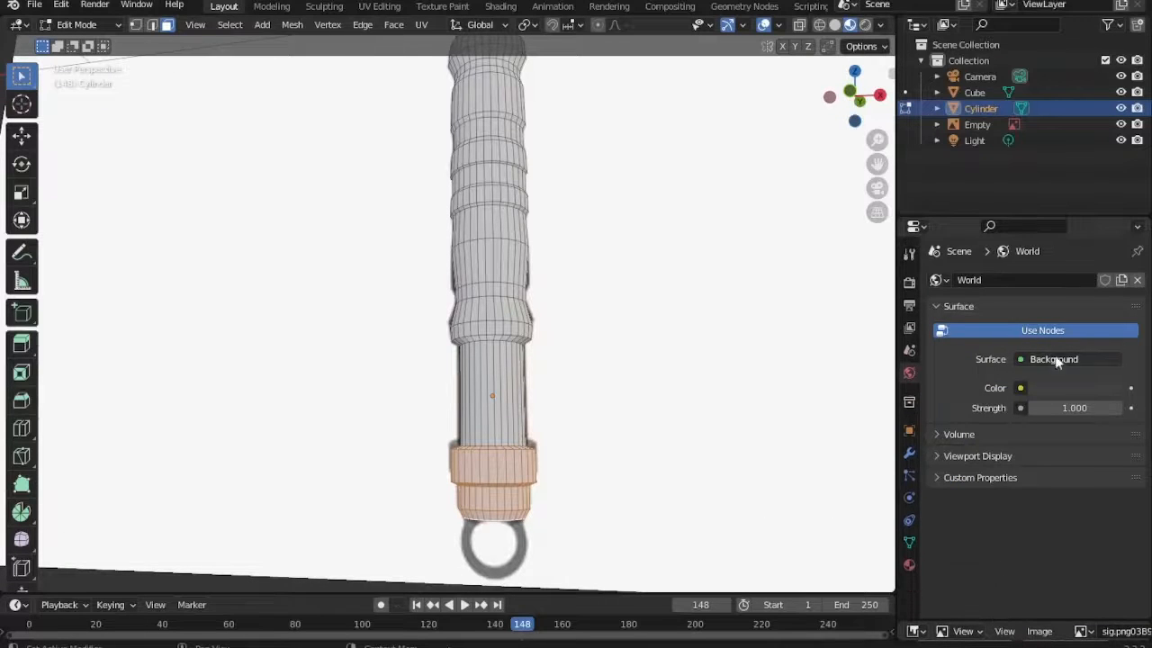
{"action": "left_click", "coordinate": [909, 564]}
{"action": "left_click", "coordinate": [1137, 280]}
{"action": "left_click", "coordinate": [990, 379]}
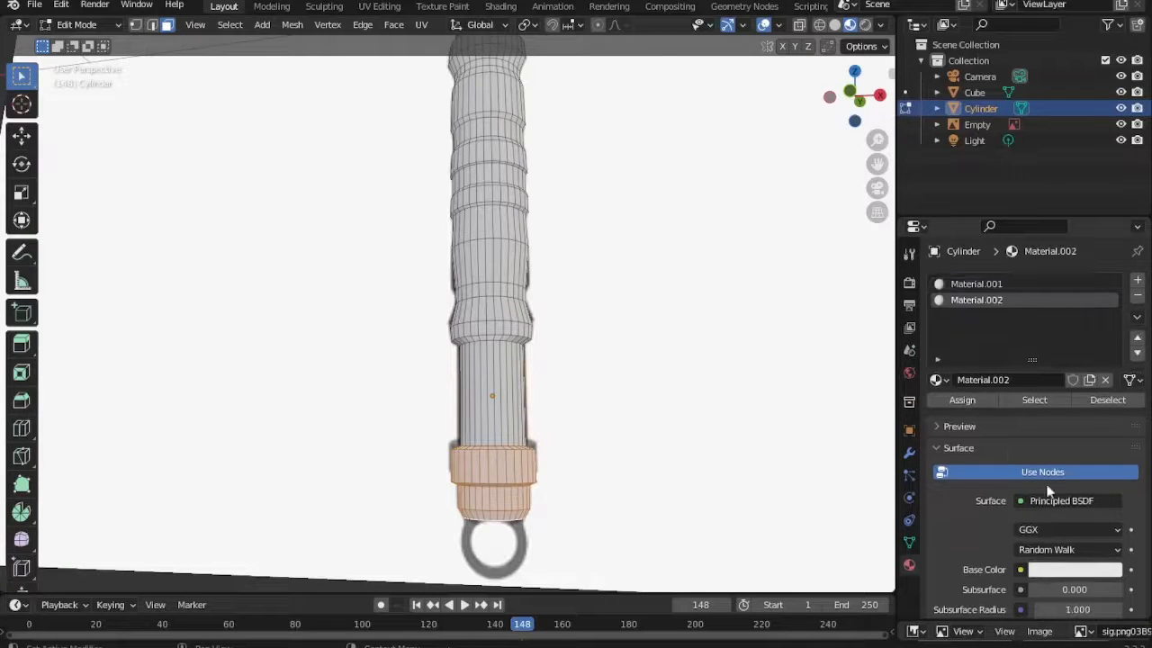
{"action": "left_click", "coordinate": [963, 404]}
Set the pommel material's base color to white and leave mesh editing.
{"action": "left_click", "coordinate": [1074, 570]}
{"action": "left_click", "coordinate": [1055, 364]}
{"action": "key", "text": "Escape"}
{"action": "key", "text": "Tab"}
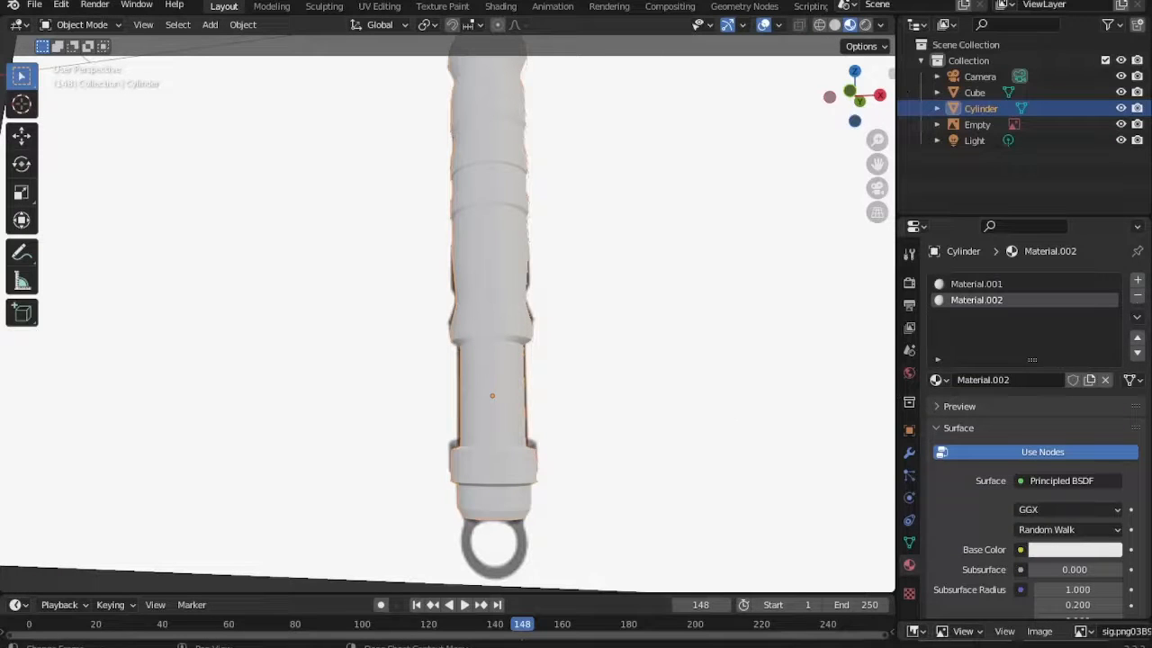
{"action": "left_click", "coordinate": [1074, 549]}
Set the pommel material's metallic to 0.535 and roughness to 0.263.
{"action": "scroll", "coordinate": [1089, 518], "scroll_direction": "down", "scroll_amount": 3}
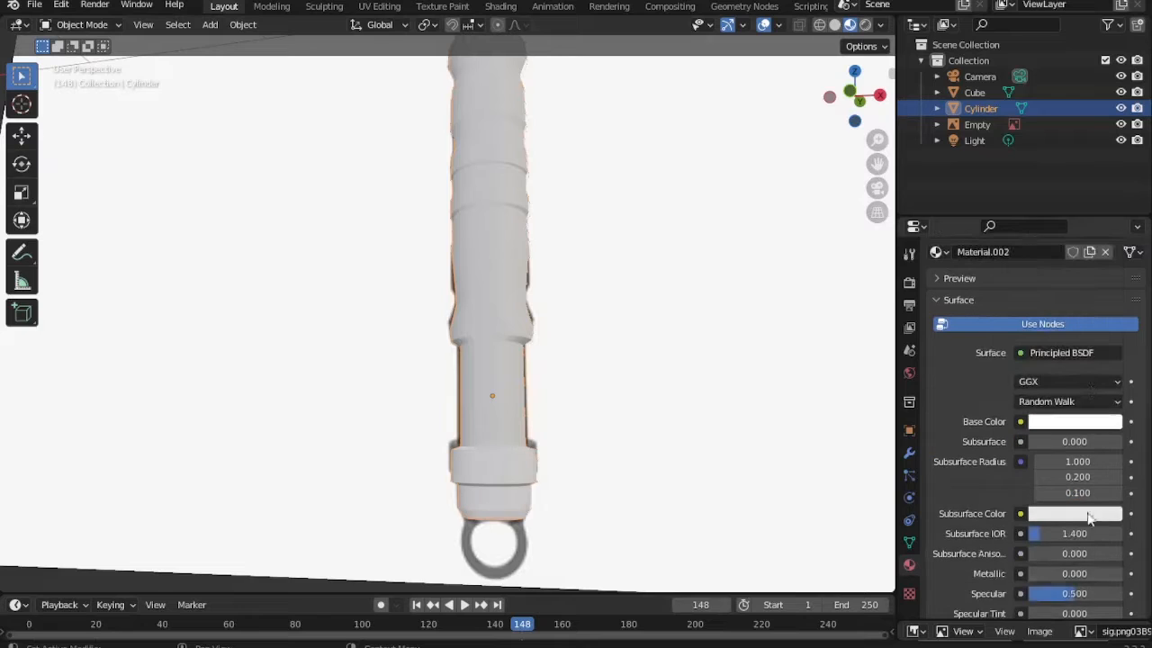
{"action": "mouse_move", "coordinate": [1071, 574]}
{"action": "left_mouse_down"}
{"action": "mouse_move", "coordinate": [1116, 573]}
{"action": "mouse_move", "coordinate": [1053, 570]}
{"action": "left_mouse_up"}
{"action": "scroll", "coordinate": [1073, 573], "scroll_direction": "down", "scroll_amount": 1}
{"action": "scroll", "coordinate": [1073, 570], "scroll_direction": "down", "scroll_amount": 1}
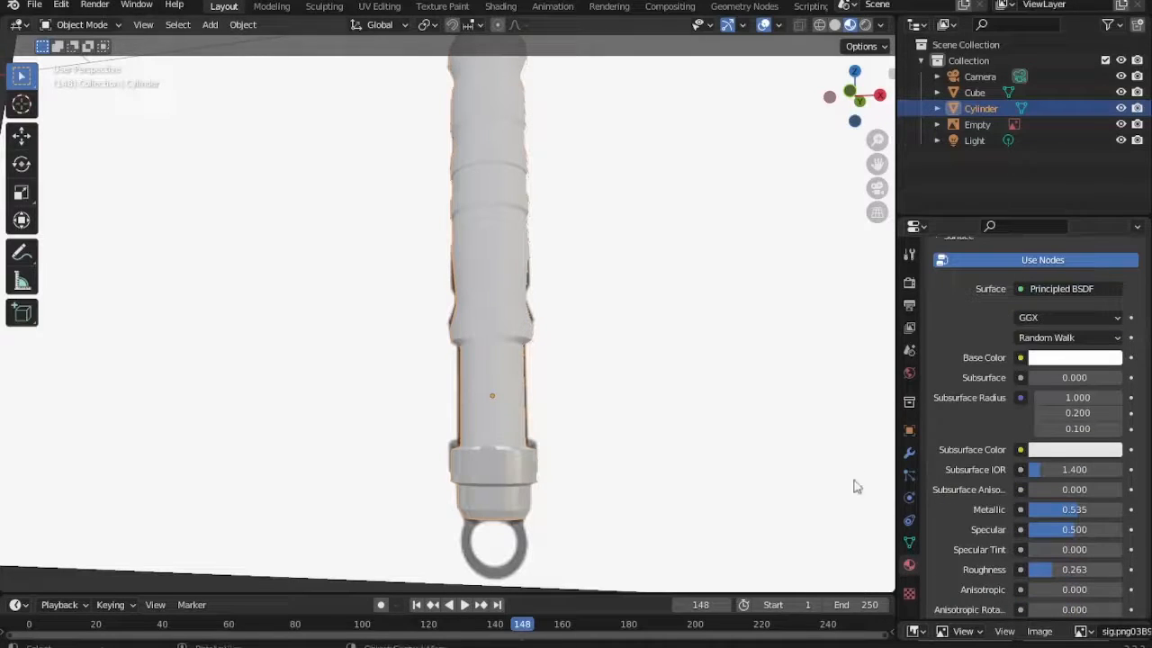
Preview the handle in Rendered shading, return to Material Preview and enlarge the reference image area.
{"action": "left_click", "coordinate": [865, 25]}
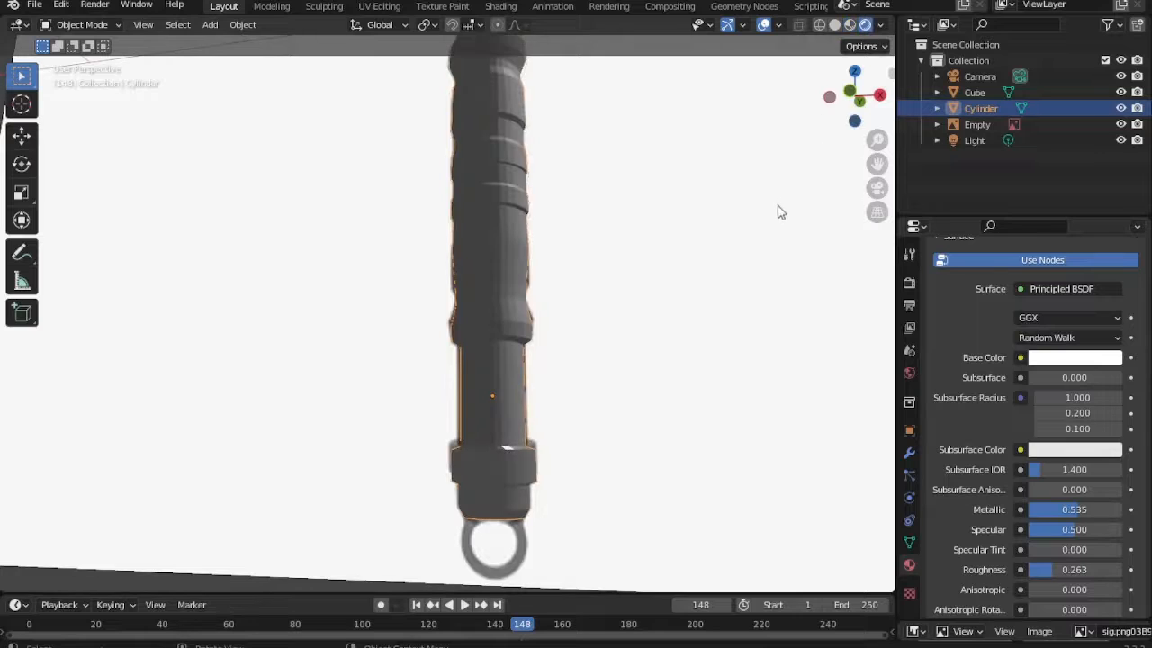
{"action": "left_click", "coordinate": [849, 26]}
{"action": "left_click_drag", "start_coordinate": [977, 615], "coordinate": [974, 474]}
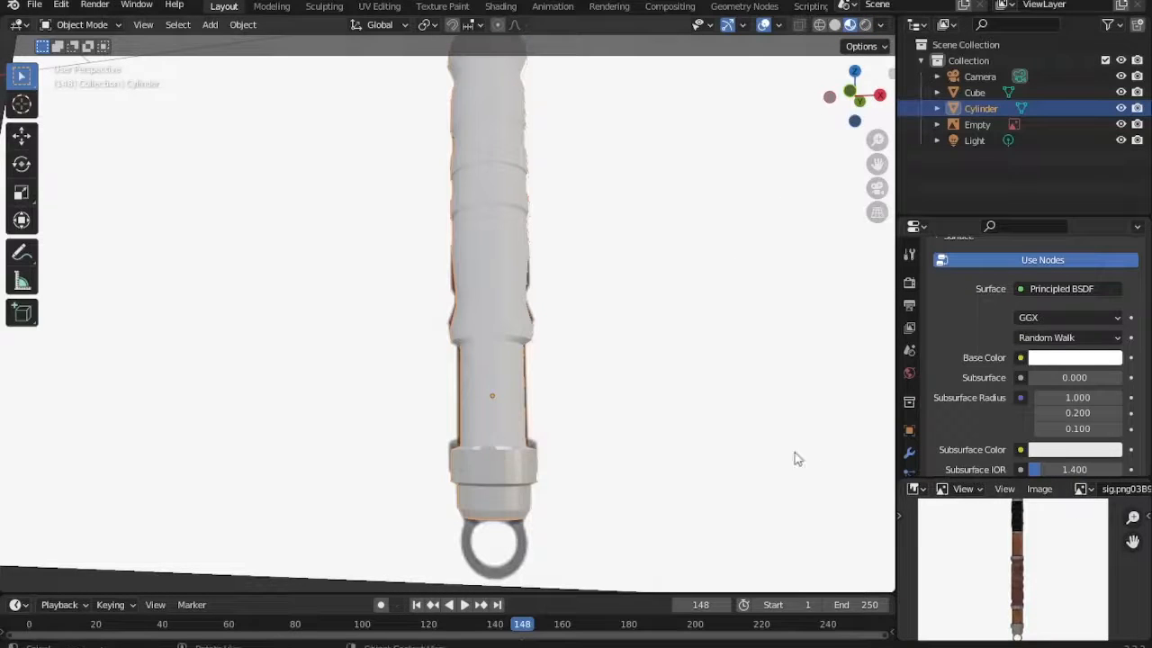
Select the ring of faces at the grip's lower end and add a new third material for it.
{"action": "key", "text": "Tab"}
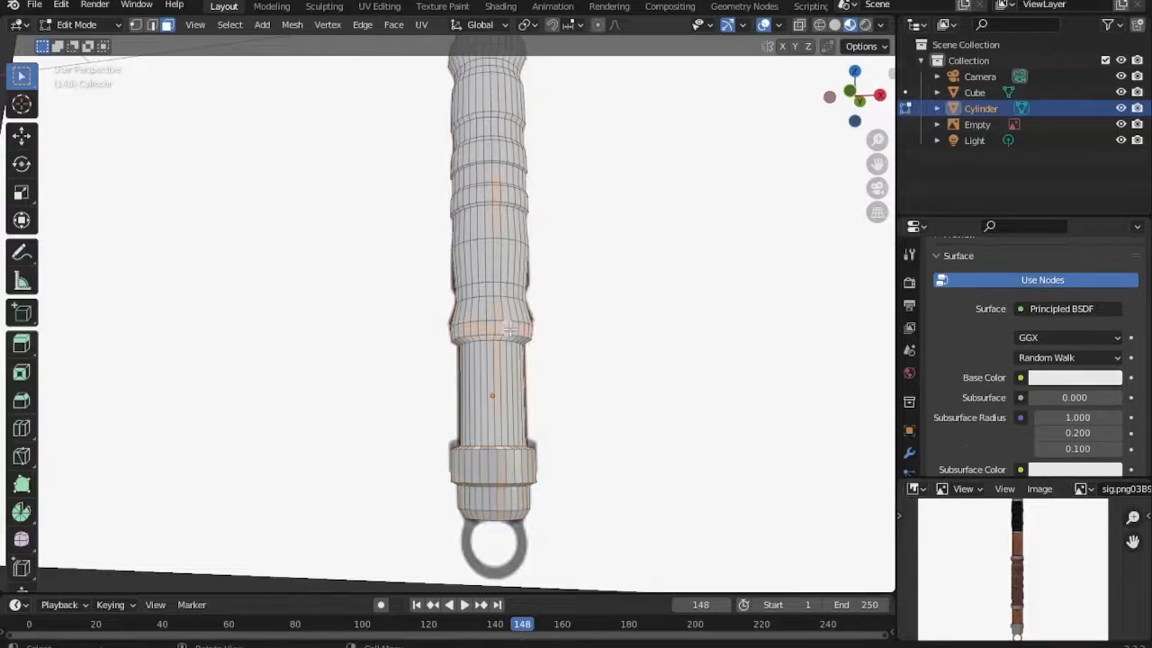
{"action": "key", "text": "space"}
{"action": "key", "text": "space"}
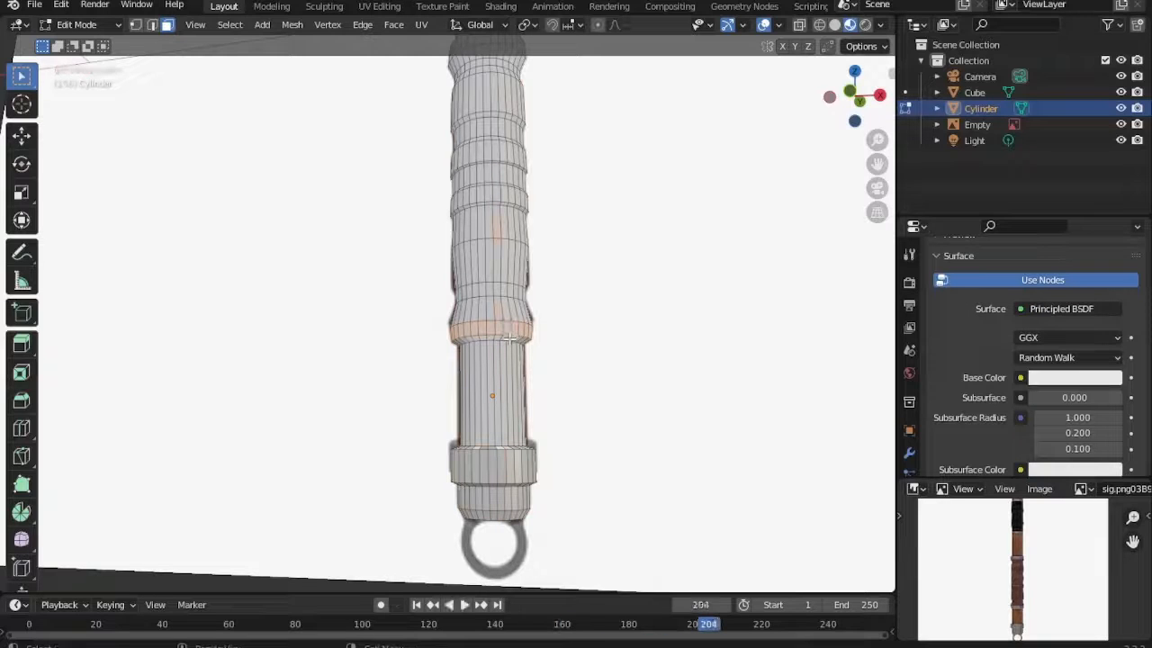
{"action": "scroll", "coordinate": [909, 439], "scroll_direction": "down", "scroll_amount": 2}
{"action": "scroll", "coordinate": [1026, 360], "scroll_direction": "up", "scroll_amount": 5}
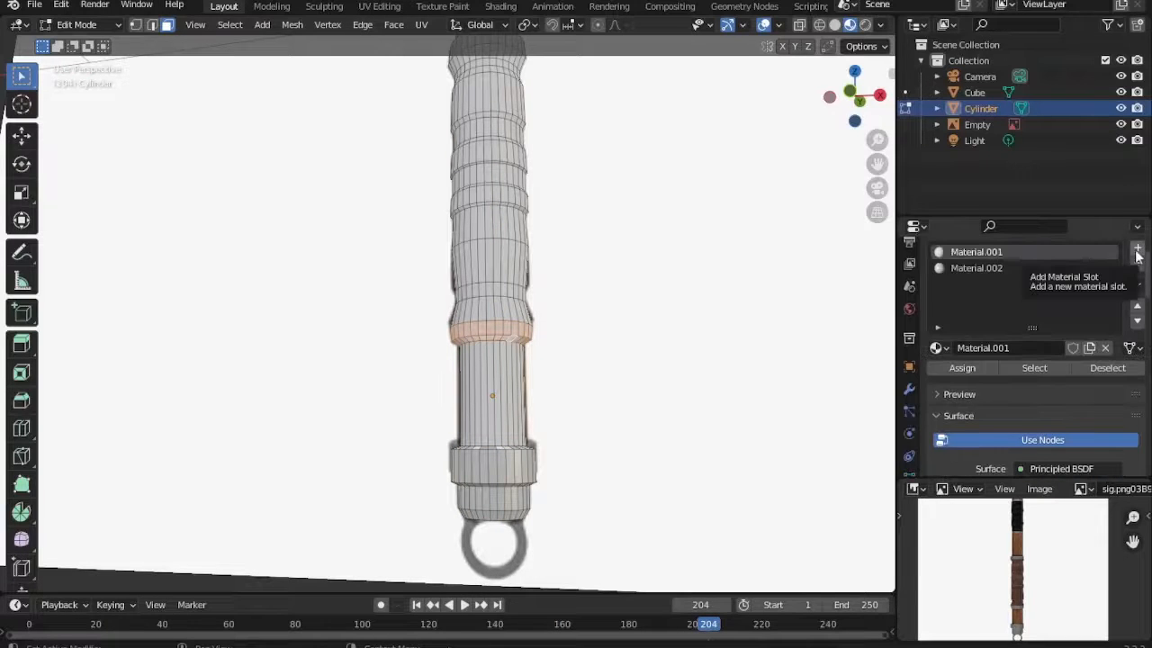
{"action": "scroll", "coordinate": [1125, 263], "scroll_direction": "up", "scroll_amount": 1}
{"action": "scroll", "coordinate": [1026, 377], "scroll_direction": "down", "scroll_amount": 10}
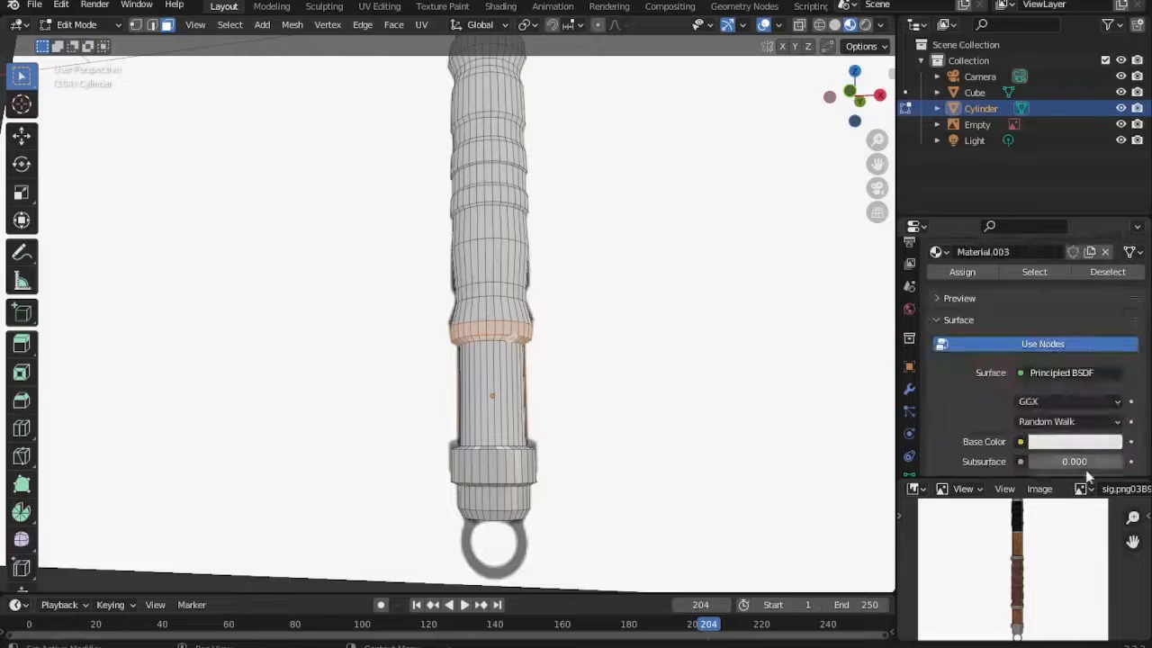
Set the third material's base color to white, leave mesh editing and try adjusting its metallic value.
{"action": "mouse_move", "coordinate": [1035, 433]}
{"action": "left_mouse_down"}
{"action": "mouse_move", "coordinate": [1058, 433]}
{"action": "mouse_move", "coordinate": [1029, 434]}
{"action": "left_mouse_up"}
{"action": "key", "text": "Tab"}
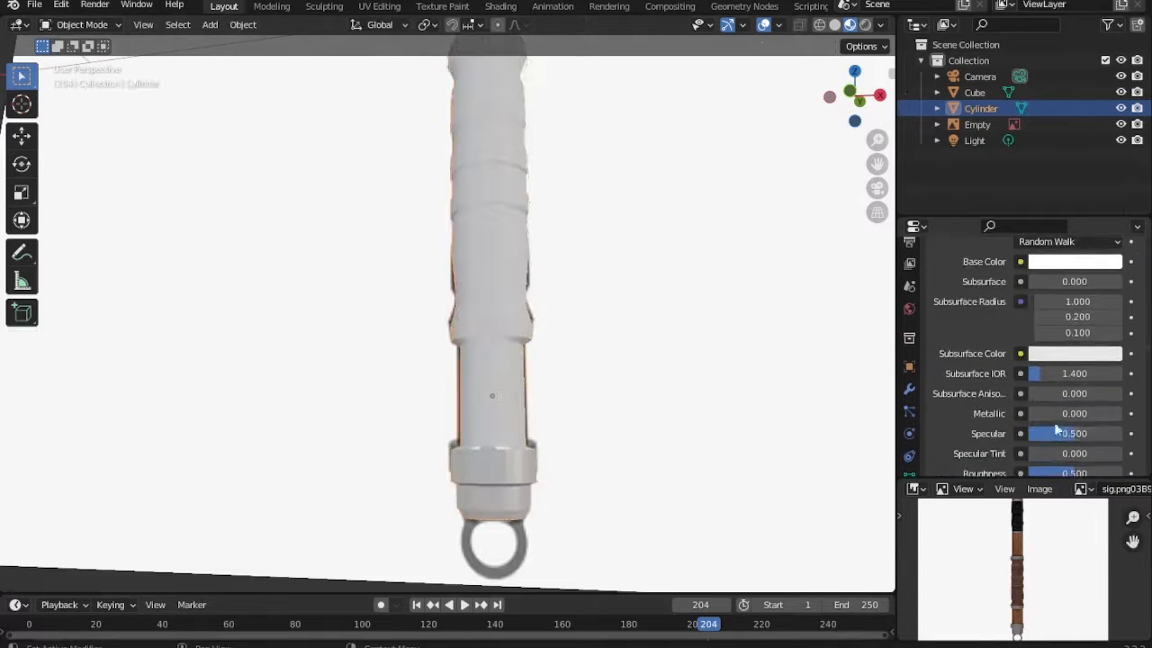
{"action": "left_click", "coordinate": [1044, 415]}
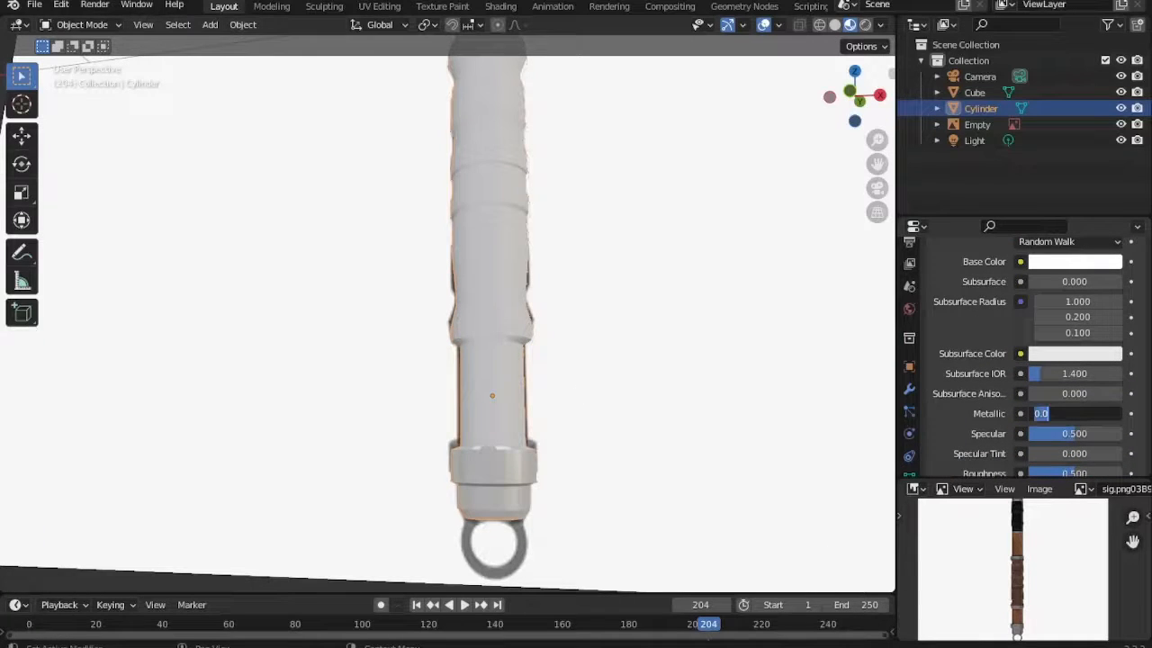
{"action": "left_click", "coordinate": [936, 466]}
{"action": "left_click_drag", "start_coordinate": [1042, 415], "coordinate": [1063, 415]}
Assign the third material to the selected ring at the grip's lower end.
{"action": "scroll", "coordinate": [990, 367], "scroll_direction": "up", "scroll_amount": 6}
{"action": "key", "text": "Tab"}
{"action": "left_click", "coordinate": [984, 405]}
{"action": "key", "text": "Tab"}
Set the third material's metallic to 0.280 and roughness to 0.100.
{"action": "scroll", "coordinate": [1034, 432], "scroll_direction": "down", "scroll_amount": 2}
{"action": "scroll", "coordinate": [1053, 450], "scroll_direction": "down", "scroll_amount": 5}
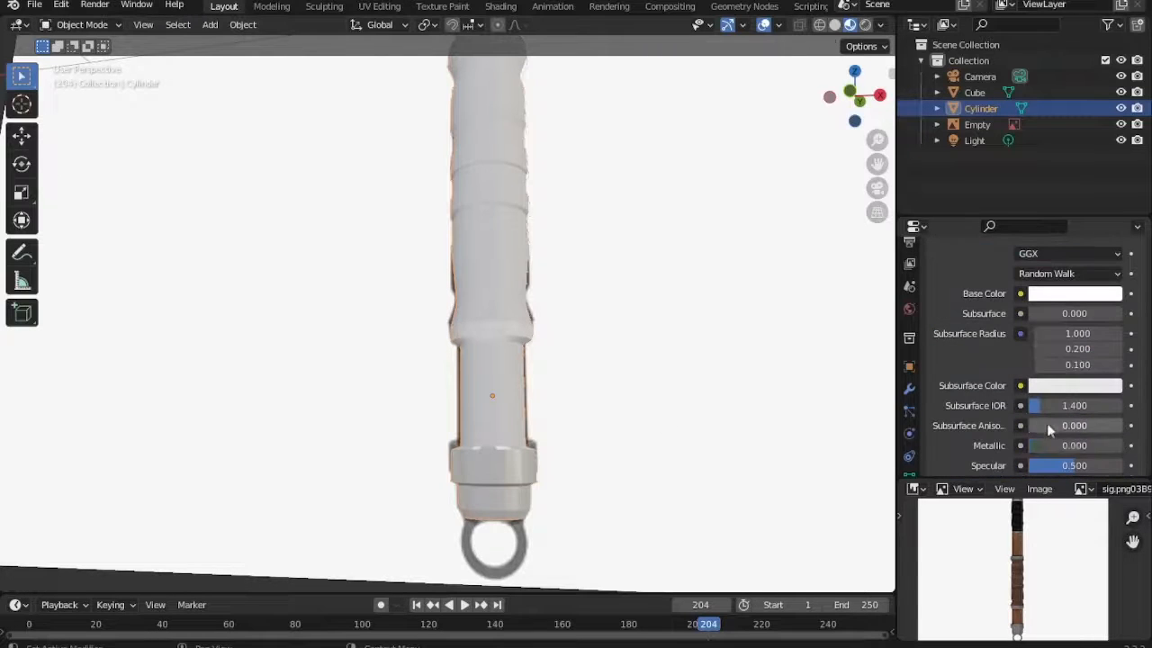
{"action": "scroll", "coordinate": [1076, 412], "scroll_direction": "down", "scroll_amount": 3}
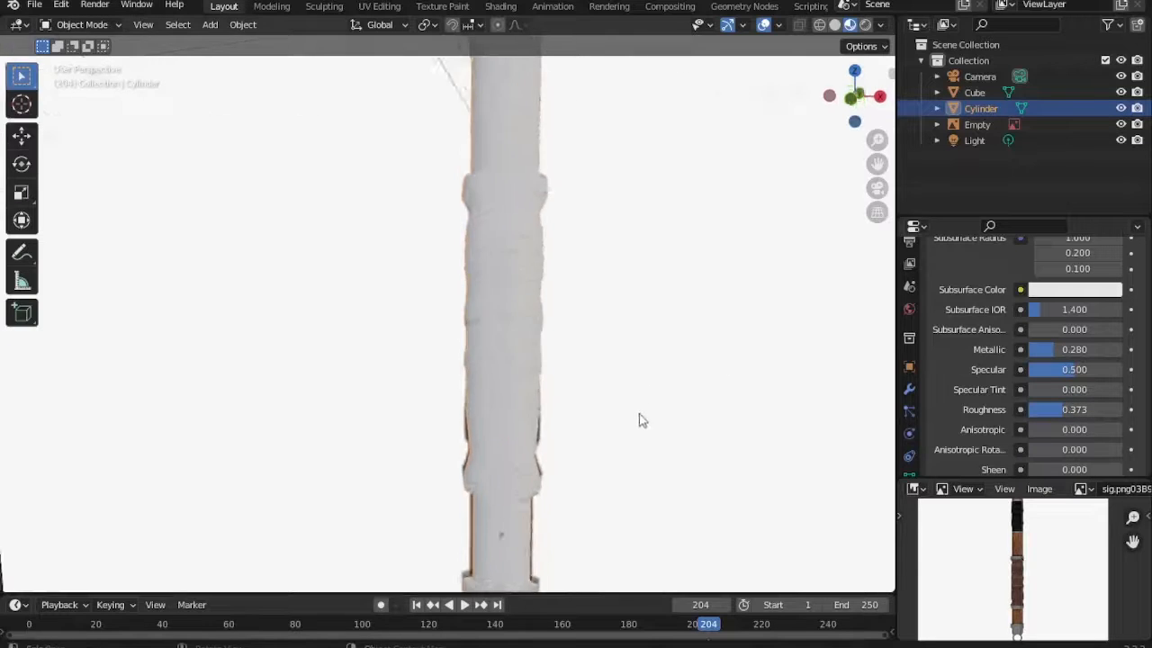
{"action": "scroll", "coordinate": [638, 419], "scroll_direction": "down", "scroll_amount": 5}
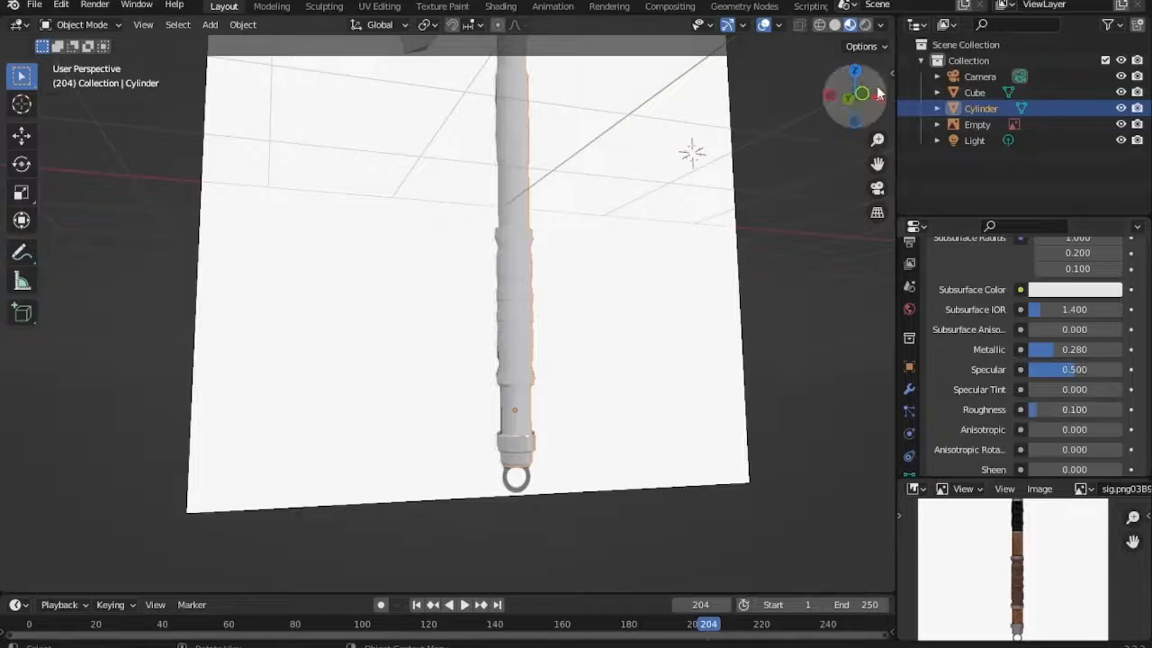
Inspect the handle's surface from several angles and increase the third material's metallic value.
{"action": "left_click_drag", "start_coordinate": [875, 95], "coordinate": [899, 121]}
{"action": "scroll", "coordinate": [1039, 370], "scroll_direction": "up", "scroll_amount": 2}
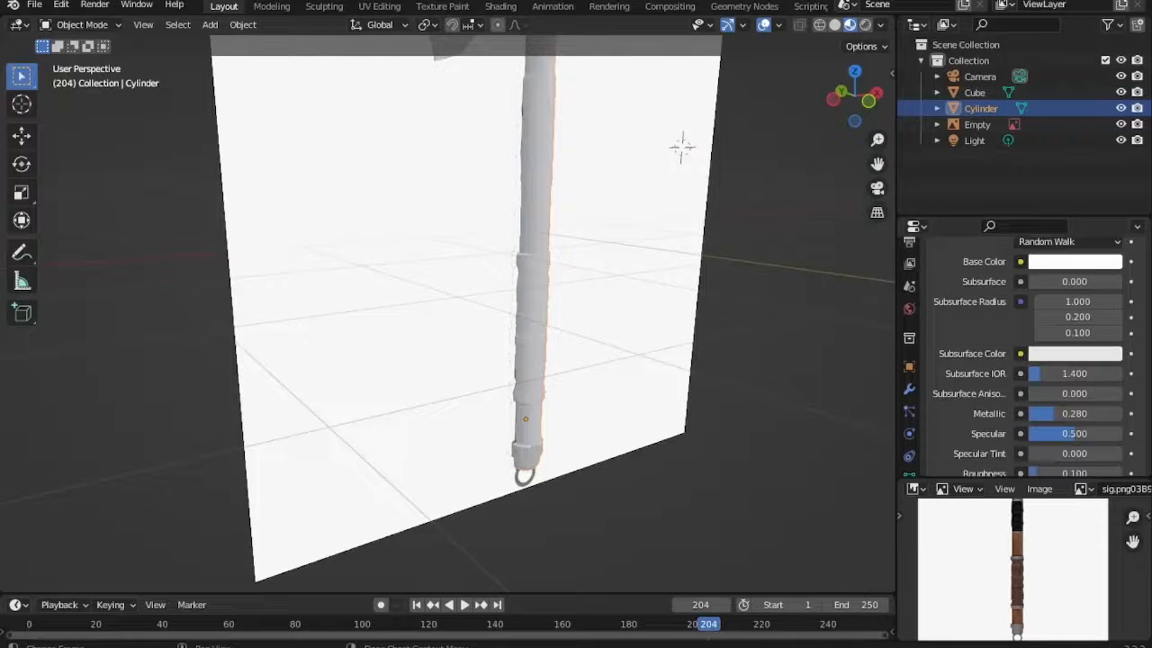
{"action": "middle_click_drag", "start_coordinate": [756, 335], "coordinate": [700, 327]}
{"action": "scroll", "coordinate": [699, 326], "scroll_direction": "up", "scroll_amount": 5}
{"action": "scroll", "coordinate": [1049, 419], "scroll_direction": "up", "scroll_amount": 5}
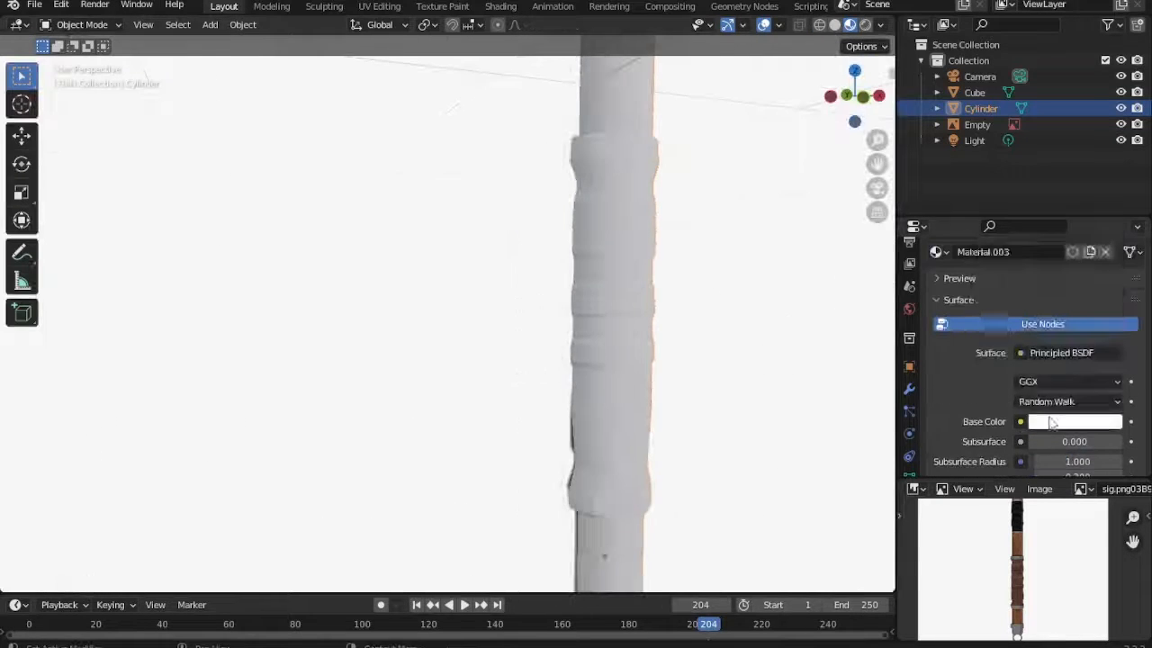
{"action": "left_click", "coordinate": [1049, 419]}
{"action": "middle_click_drag", "start_coordinate": [687, 407], "coordinate": [626, 360]}
{"action": "scroll", "coordinate": [1091, 459], "scroll_direction": "down", "scroll_amount": 2}
{"action": "scroll", "coordinate": [1088, 450], "scroll_direction": "down", "scroll_amount": 4}
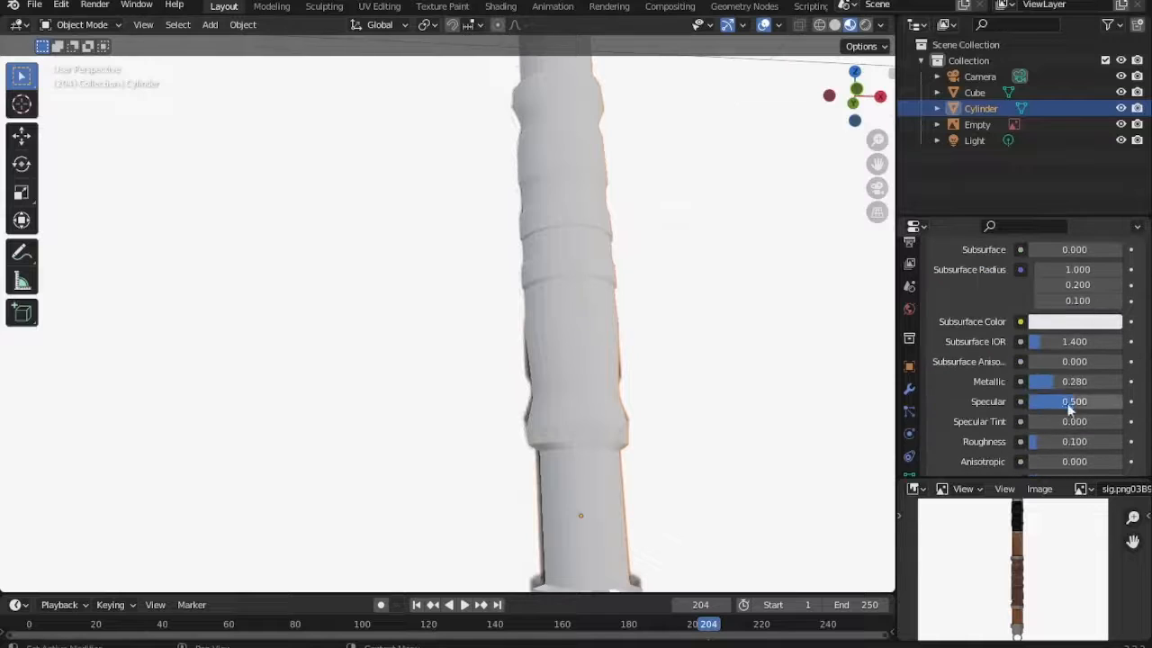
{"action": "left_click_drag", "start_coordinate": [1069, 381], "coordinate": [1090, 382]}
{"action": "scroll", "coordinate": [772, 385], "scroll_direction": "down", "scroll_amount": 4}
Select the ring of faces at the grip's upper end and assign a new fourth material to it.
{"action": "scroll", "coordinate": [978, 382], "scroll_direction": "up", "scroll_amount": 10}
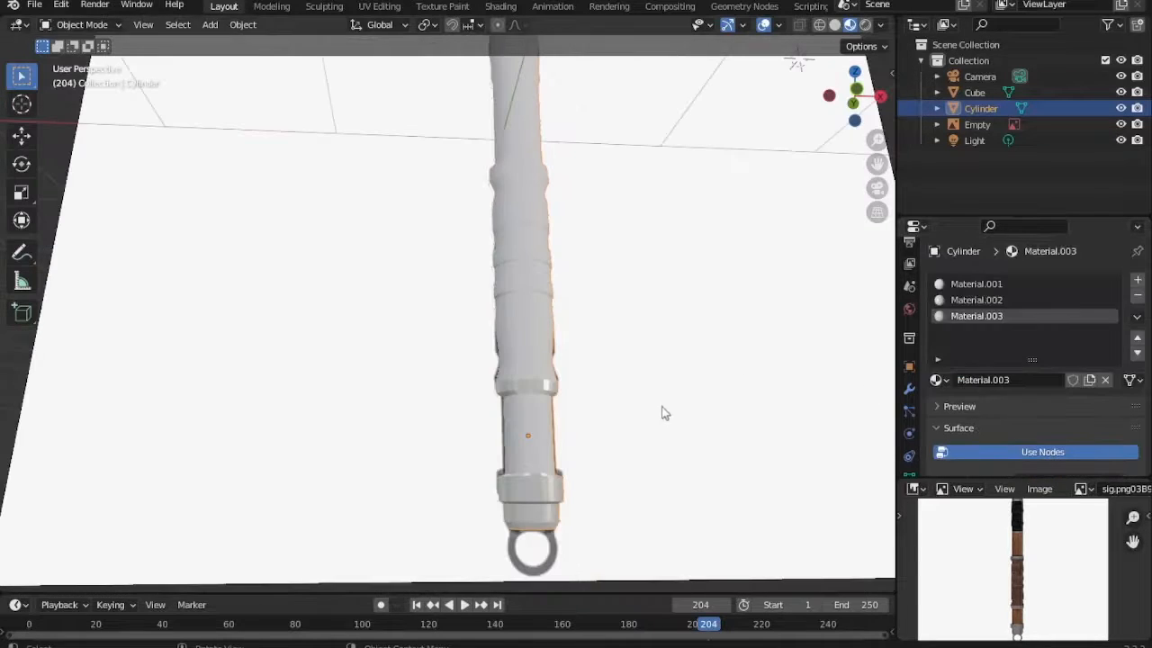
{"action": "scroll", "coordinate": [621, 365], "scroll_direction": "up", "scroll_amount": 1}
{"action": "key", "text": "Tab"}
{"action": "scroll", "coordinate": [543, 258], "scroll_direction": "up", "scroll_amount": 2}
{"action": "left_click", "coordinate": [542, 257], "text": "alt"}
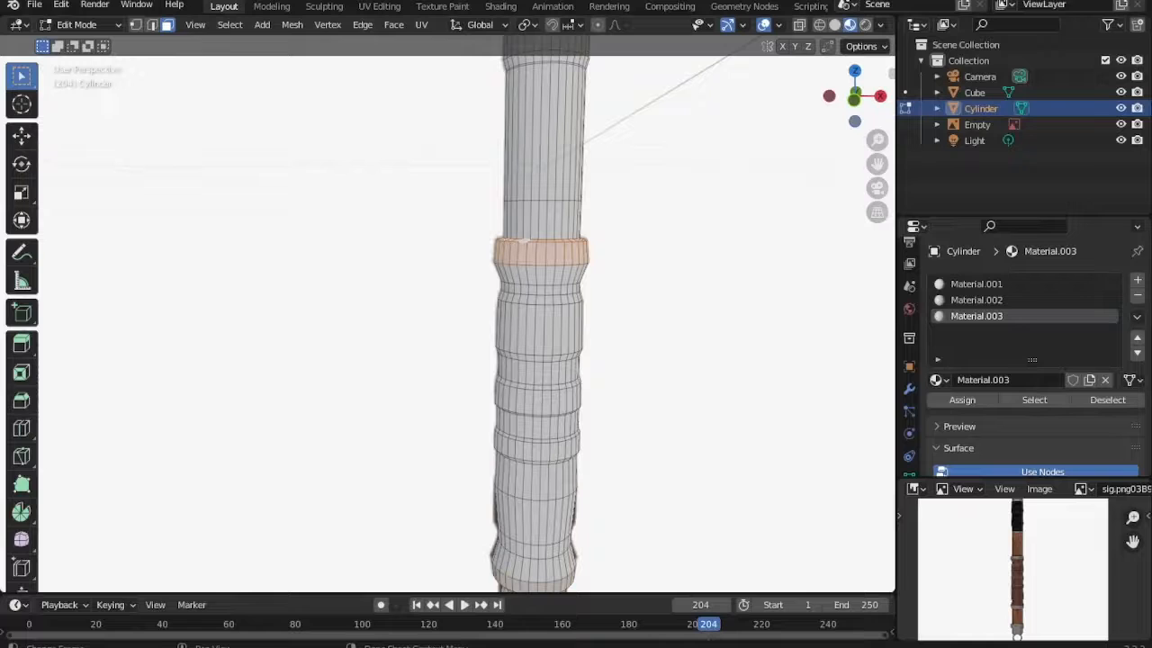
{"action": "left_click", "coordinate": [1138, 280]}
{"action": "left_click", "coordinate": [1035, 380]}
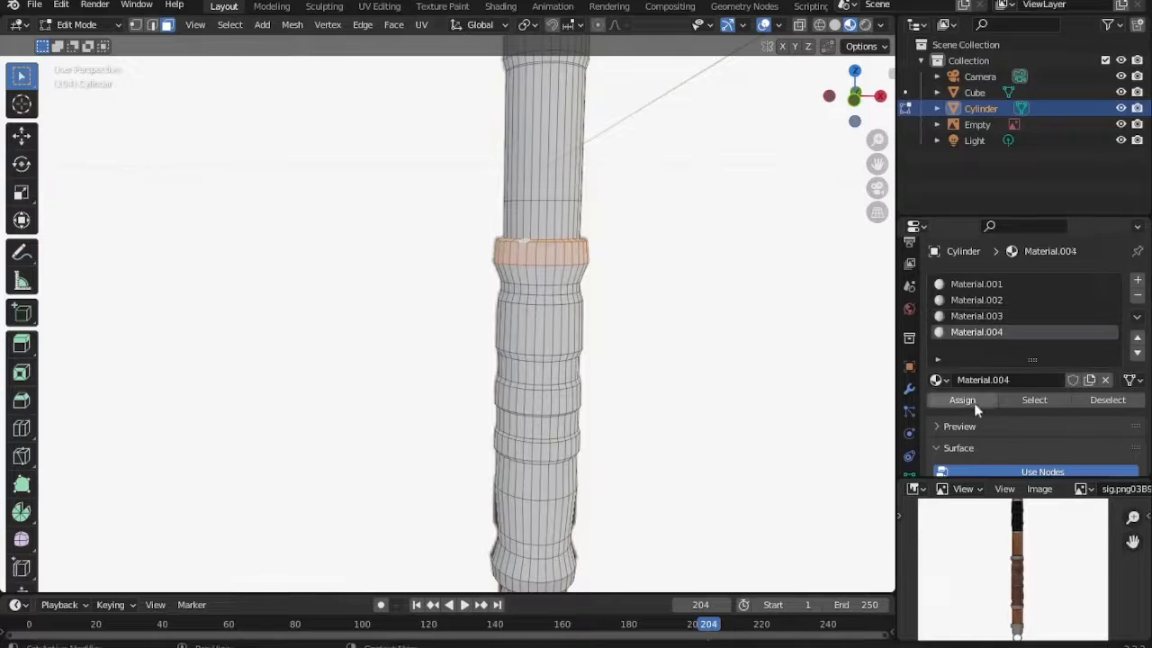
{"action": "left_click", "coordinate": [973, 402]}
Leave mesh editing and give the fourth material a white base color, metallic 0.500 and roughness 0.199.
{"action": "scroll", "coordinate": [974, 405], "scroll_direction": "down", "scroll_amount": 6}
{"action": "key", "text": "Tab"}
{"action": "left_click", "coordinate": [1071, 421]}
{"action": "left_click_drag", "start_coordinate": [1111, 219], "coordinate": [1110, 189]}
{"action": "scroll", "coordinate": [1039, 412], "scroll_direction": "down", "scroll_amount": 3}
{"action": "scroll", "coordinate": [1041, 411], "scroll_direction": "down", "scroll_amount": 3}
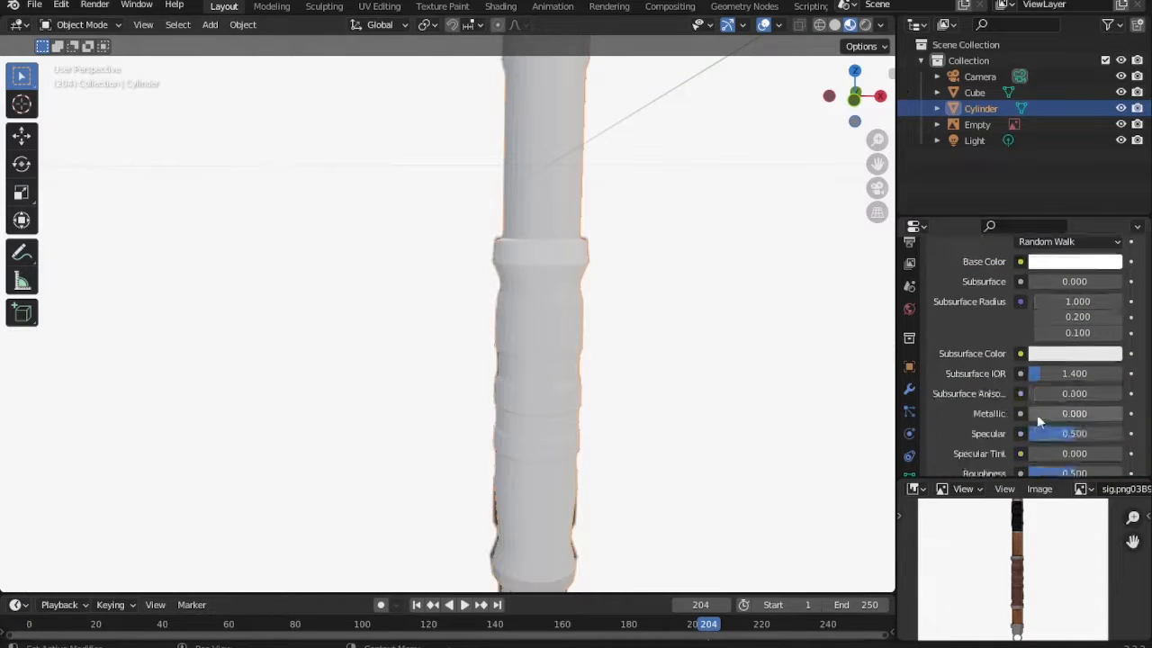
{"action": "mouse_move", "coordinate": [1041, 413]}
{"action": "left_mouse_down"}
{"action": "mouse_move", "coordinate": [1085, 413]}
{"action": "mouse_move", "coordinate": [1056, 410]}
{"action": "left_mouse_up"}
{"action": "scroll", "coordinate": [1076, 422], "scroll_direction": "down", "scroll_amount": 2}
Select the three bare shaft sections: above the pommel, between the two grips and below the axe head.
{"action": "middle_click_drag", "start_coordinate": [734, 303], "coordinate": [737, 429], "text": "shift"}
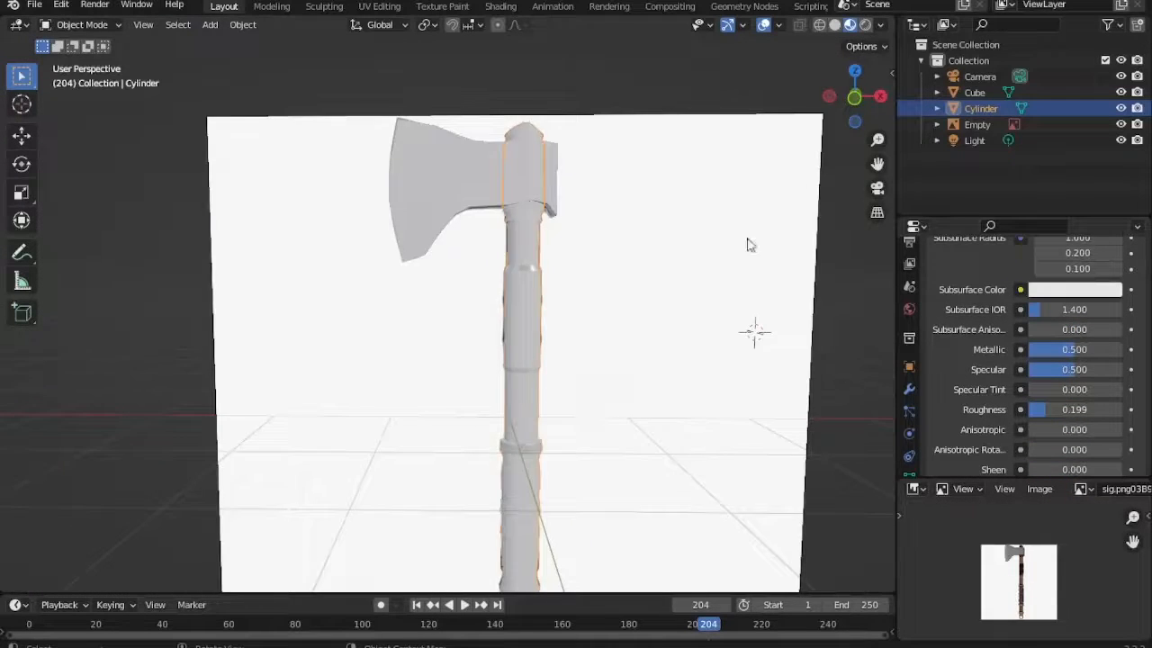
{"action": "scroll", "coordinate": [720, 297], "scroll_direction": "down", "scroll_amount": 3}
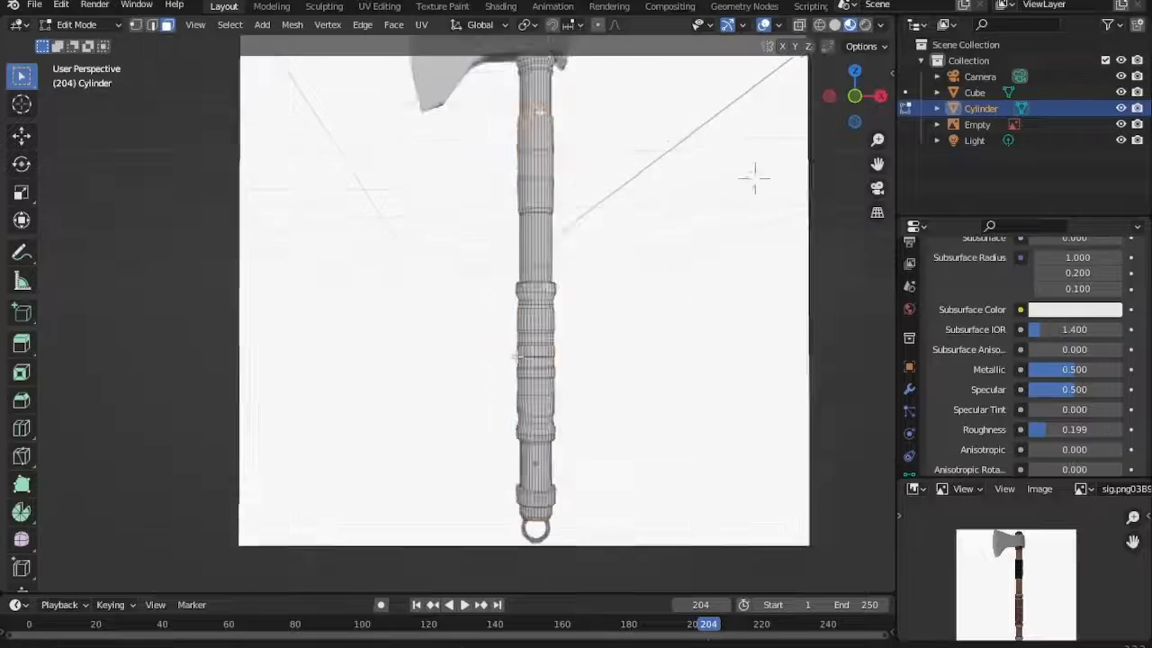
{"action": "scroll", "coordinate": [701, 445], "scroll_direction": "up", "scroll_amount": 2}
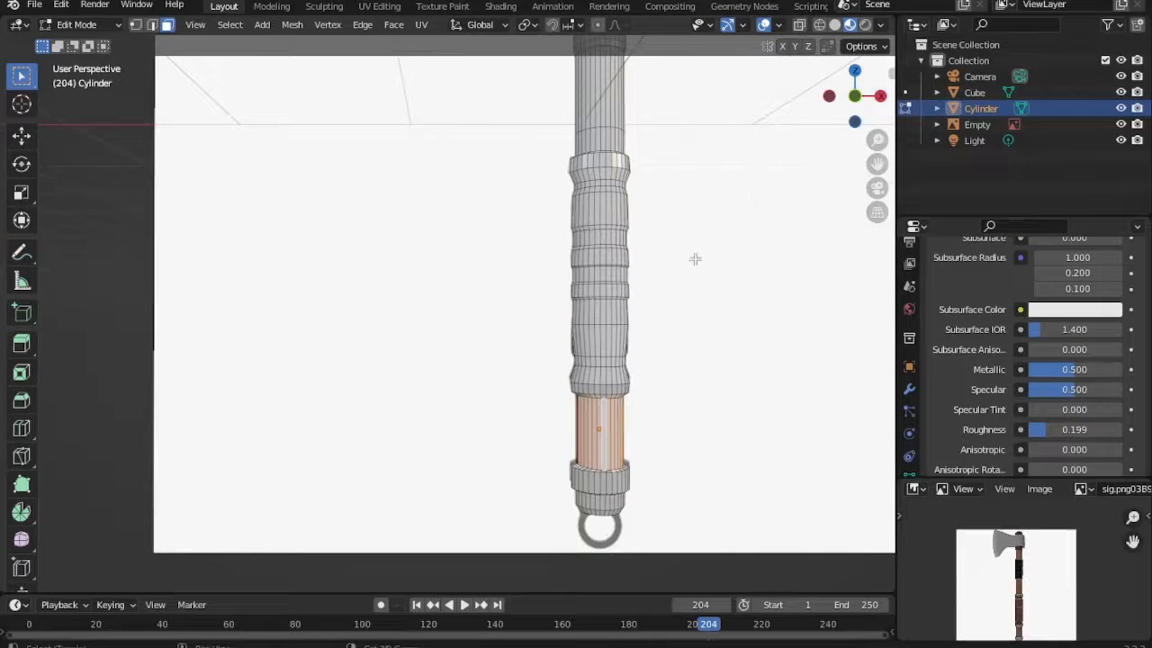
{"action": "middle_click_drag", "start_coordinate": [695, 259], "coordinate": [695, 284], "text": "shift"}
{"action": "middle_click_drag", "start_coordinate": [609, 237], "coordinate": [610, 376], "text": "shift"}
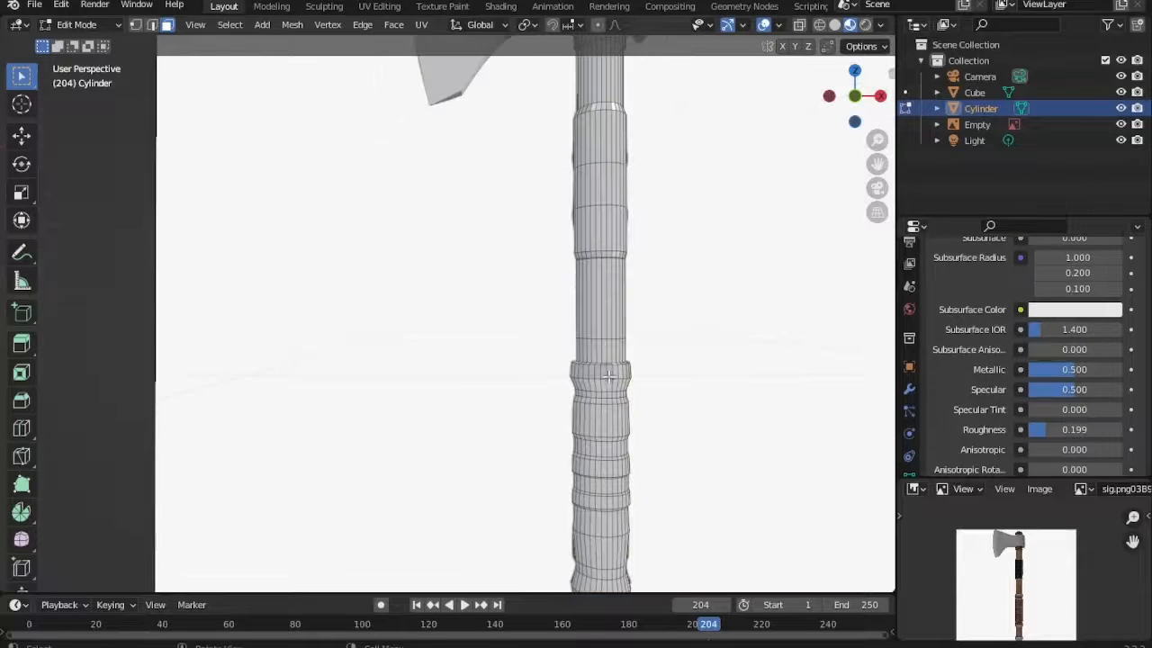
{"action": "scroll", "coordinate": [605, 350], "scroll_direction": "down", "scroll_amount": 6}
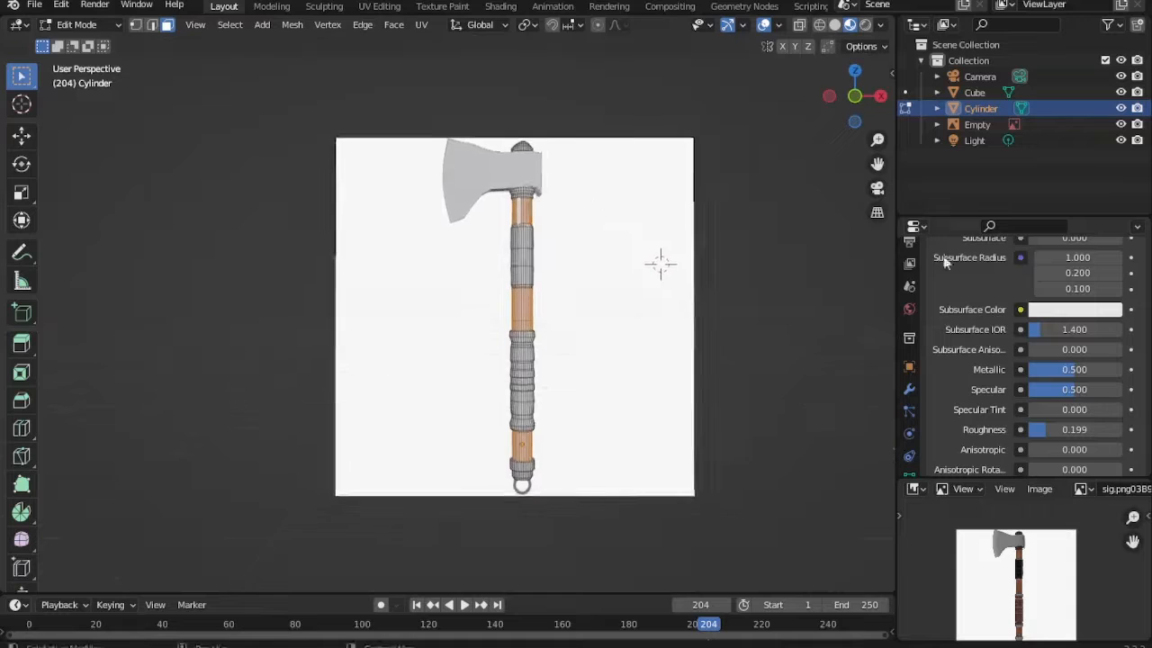
Assign a new material to the selected shaft sections and connect an Image Texture to its base color.
{"action": "scroll", "coordinate": [1043, 362], "scroll_direction": "up", "scroll_amount": 10}
{"action": "scroll", "coordinate": [1022, 377], "scroll_direction": "down", "scroll_amount": 5}
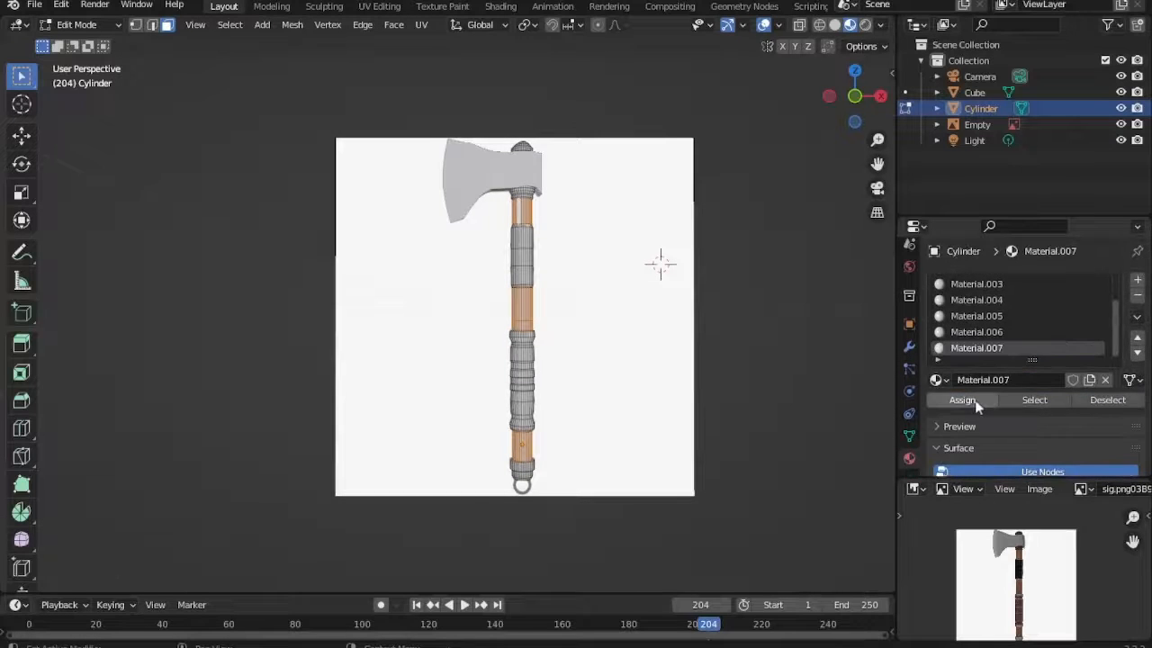
{"action": "left_click", "coordinate": [1021, 409]}
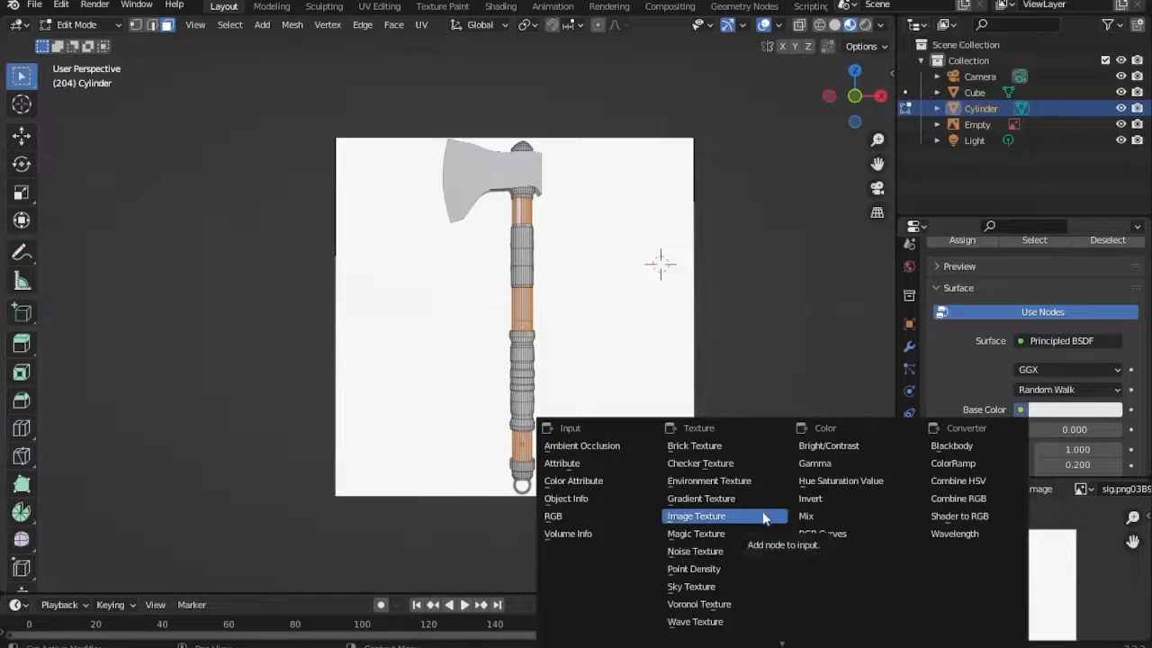
{"action": "left_click", "coordinate": [763, 517]}
{"action": "scroll", "coordinate": [1080, 366], "scroll_direction": "down", "scroll_amount": 2}
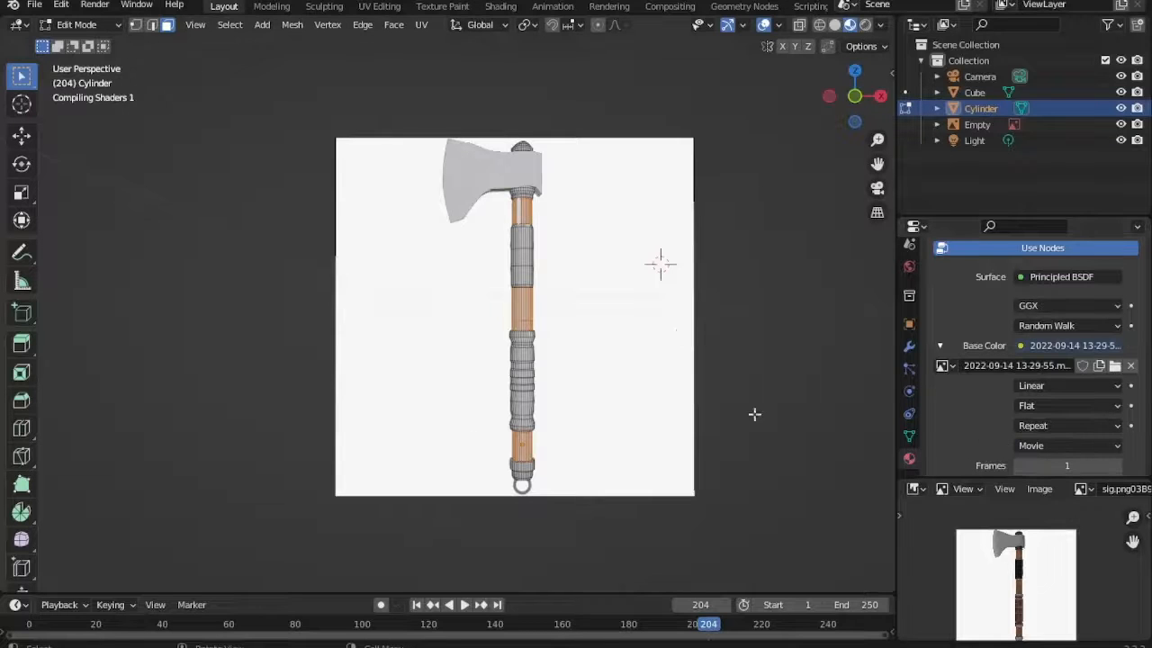
Leave mesh editing, open the Shading workspace and use the wood image for the shaft material's base color.
{"action": "key", "text": "Tab"}
{"action": "scroll", "coordinate": [994, 406], "scroll_direction": "up", "scroll_amount": 10}
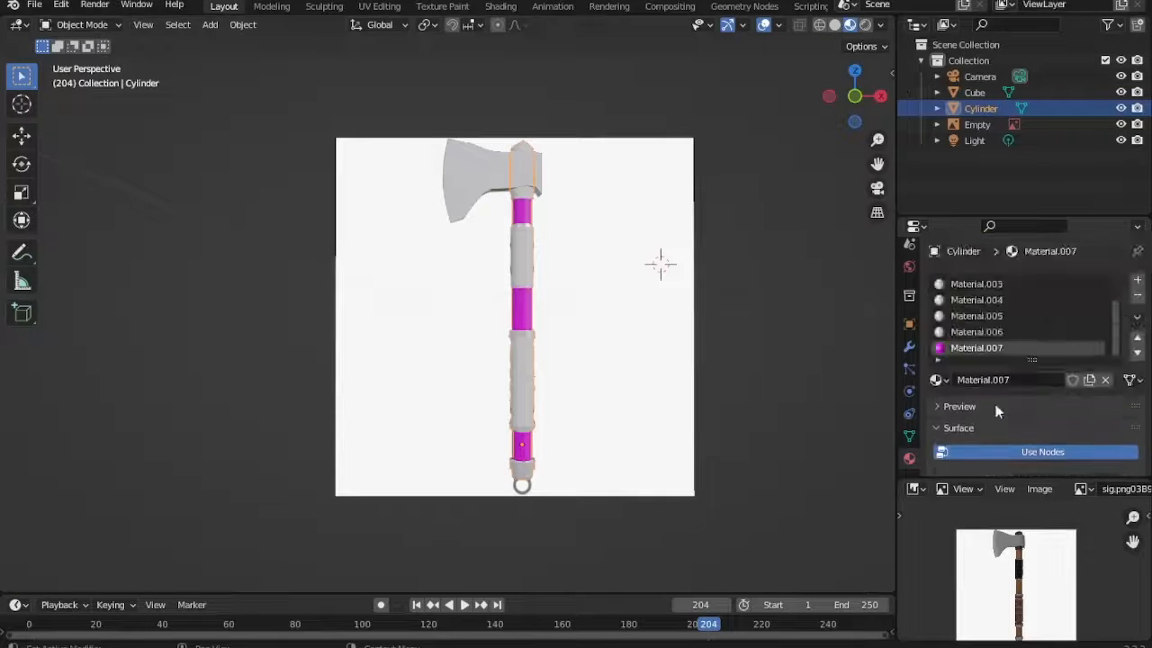
{"action": "scroll", "coordinate": [990, 412], "scroll_direction": "down", "scroll_amount": 12}
{"action": "scroll", "coordinate": [991, 404], "scroll_direction": "down", "scroll_amount": 2}
{"action": "left_click", "coordinate": [500, 6]}
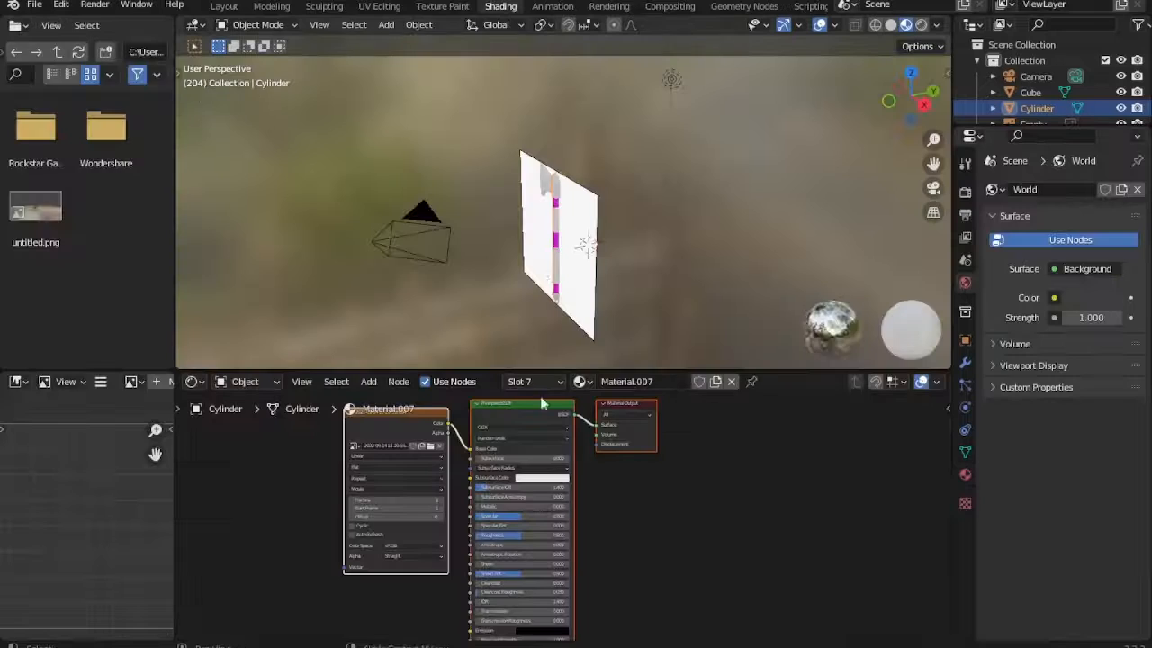
{"action": "scroll", "coordinate": [712, 527], "scroll_direction": "up", "scroll_amount": 5}
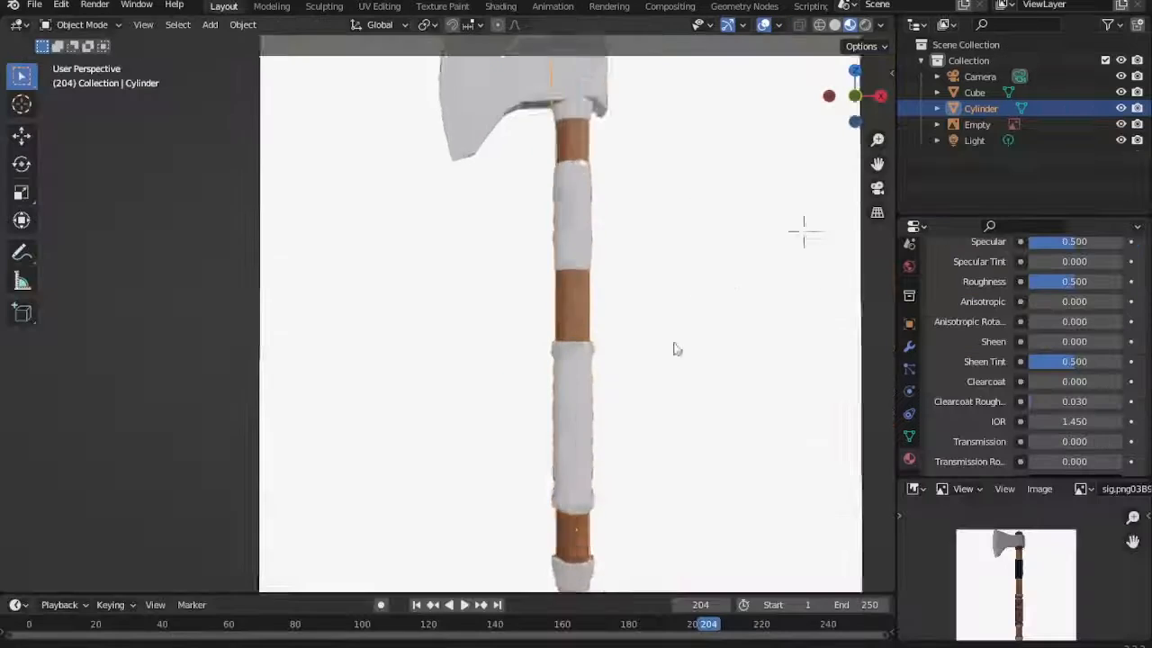
Open the UV Editing workspace and resize its areas to show the wood image beside the handle in Material Preview.
{"action": "left_click", "coordinate": [379, 6]}
{"action": "scroll", "coordinate": [316, 404], "scroll_direction": "down", "scroll_amount": 4}
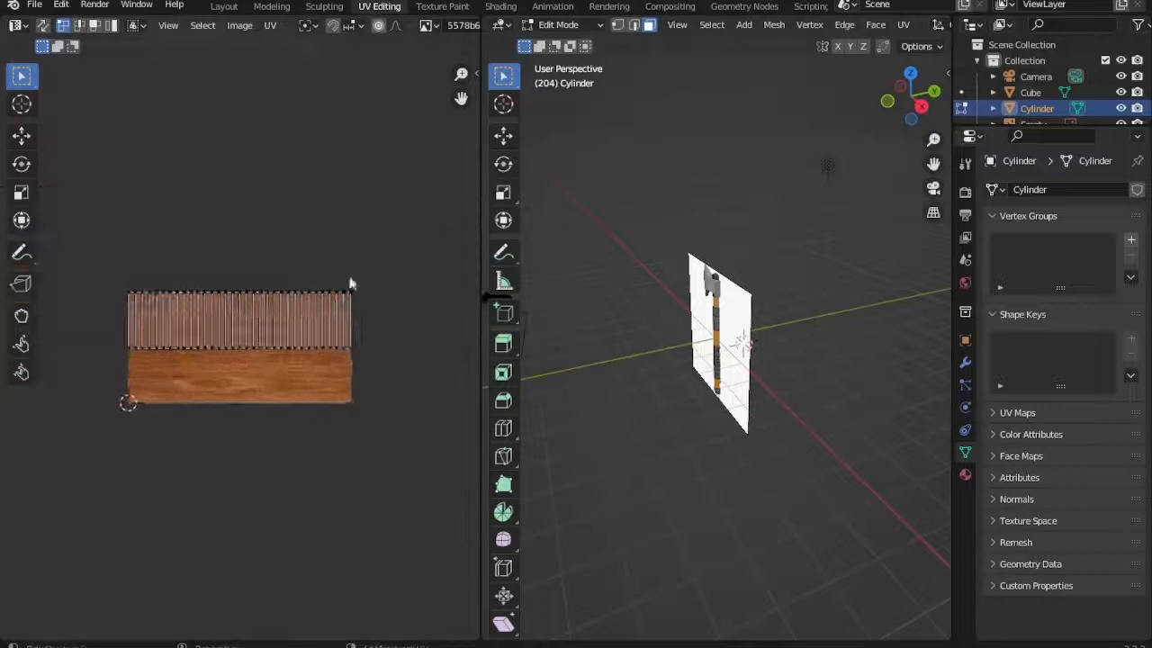
{"action": "scroll", "coordinate": [350, 283], "scroll_direction": "up", "scroll_amount": 1}
{"action": "scroll", "coordinate": [727, 377], "scroll_direction": "up", "scroll_amount": 5}
{"action": "key", "text": "Tab"}
{"action": "key", "text": "Tab"}
{"action": "left_click_drag", "start_coordinate": [480, 173], "coordinate": [122, 233]}
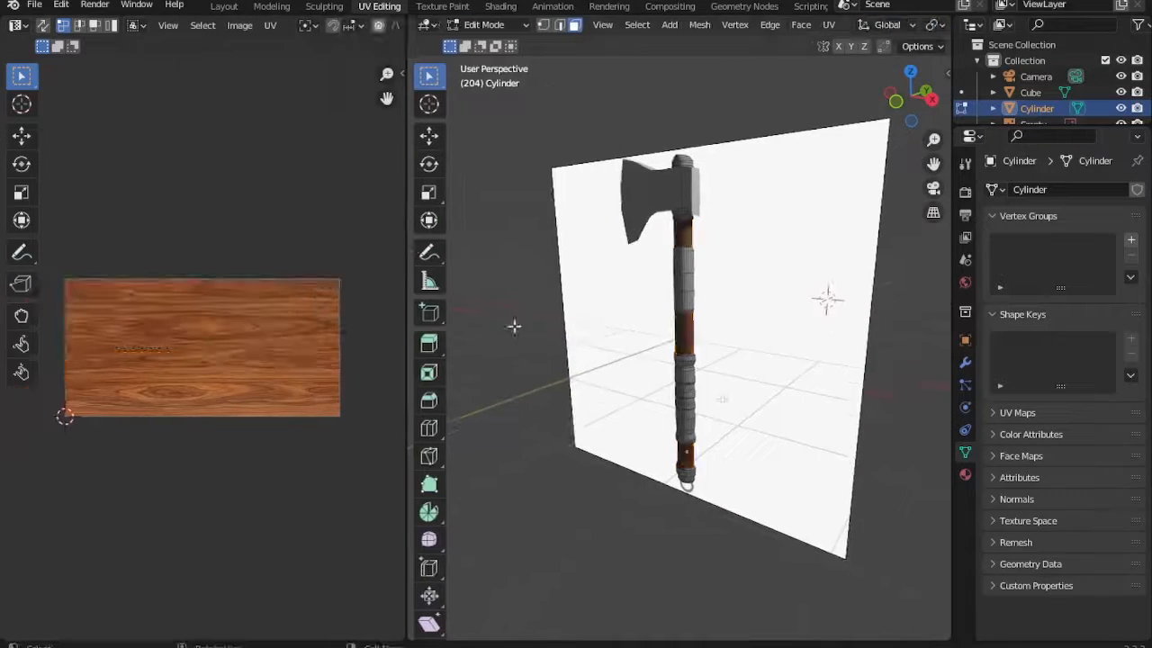
{"action": "scroll", "coordinate": [517, 326], "scroll_direction": "up", "scroll_amount": 5}
{"action": "left_click_drag", "start_coordinate": [412, 189], "coordinate": [101, 254]}
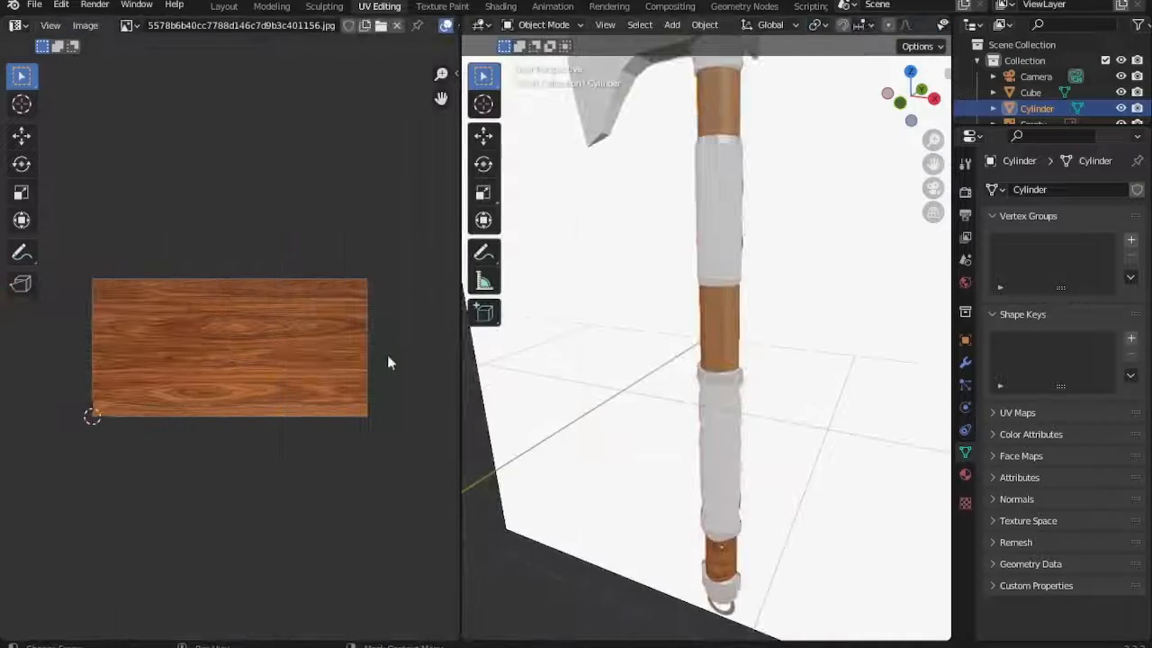
Enter mesh editing and select the lower, middle and upper wood-textured sections of the handle.
{"action": "key", "text": "Tab"}
{"action": "key", "text": "Tab"}
{"action": "key", "text": "Tab"}
{"action": "key", "text": "a"}
{"action": "middle_click_drag", "start_coordinate": [711, 331], "coordinate": [716, 290]}
{"action": "left_click", "coordinate": [758, 501], "text": "alt"}
{"action": "left_click", "coordinate": [758, 501], "text": "alt+shift"}
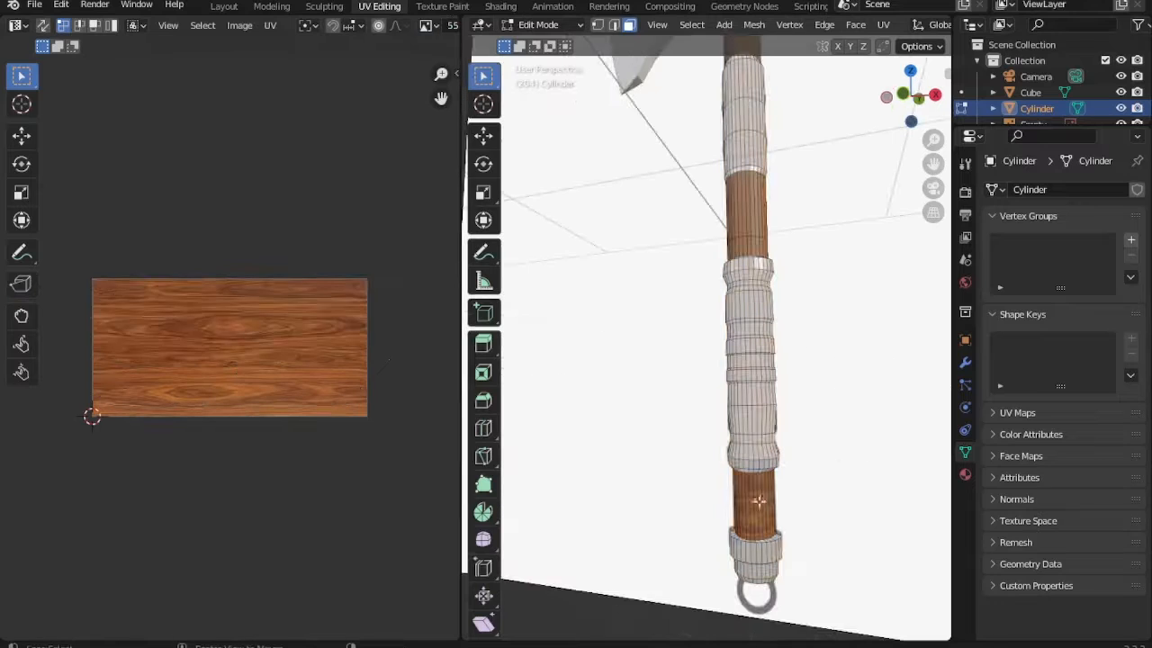
{"action": "left_click", "coordinate": [759, 501], "text": "alt+shift"}
{"action": "left_click", "coordinate": [758, 207], "text": "alt+shift"}
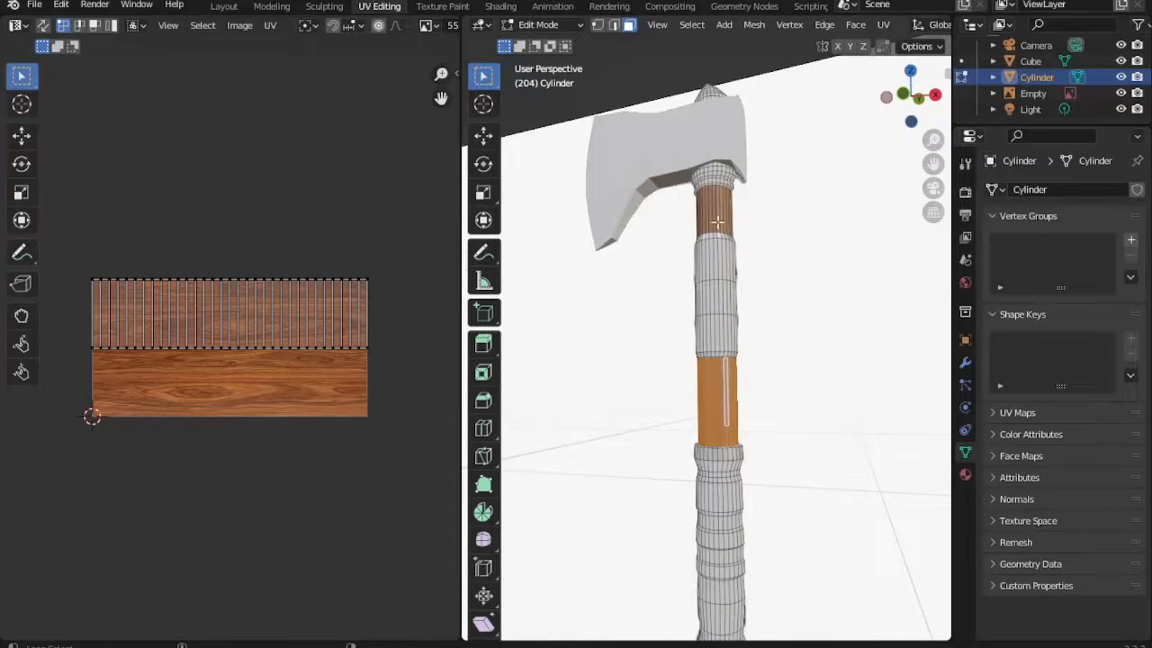
{"action": "left_click", "coordinate": [717, 221], "text": "alt+shift"}
{"action": "middle_click_drag", "start_coordinate": [717, 221], "coordinate": [720, 277]}
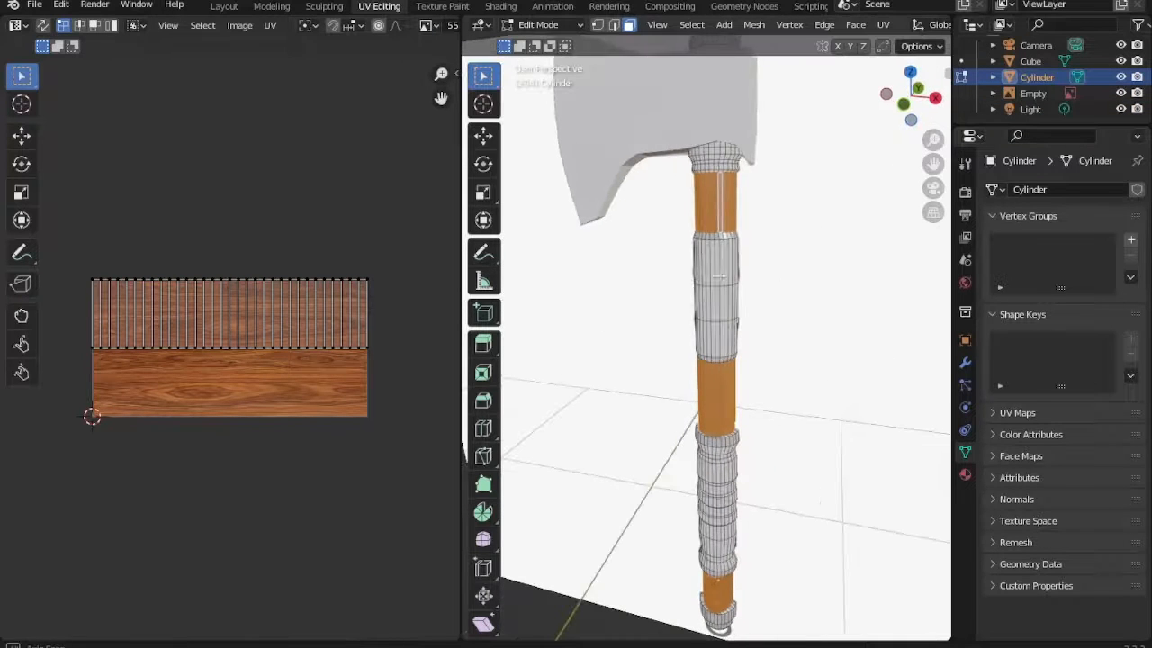
Scale up all UVs of the wood sections and move them vertically so they span the wood image's height.
{"action": "key", "text": "a"}
{"action": "key", "text": "s"}
{"action": "left_click", "coordinate": [96, 361]}
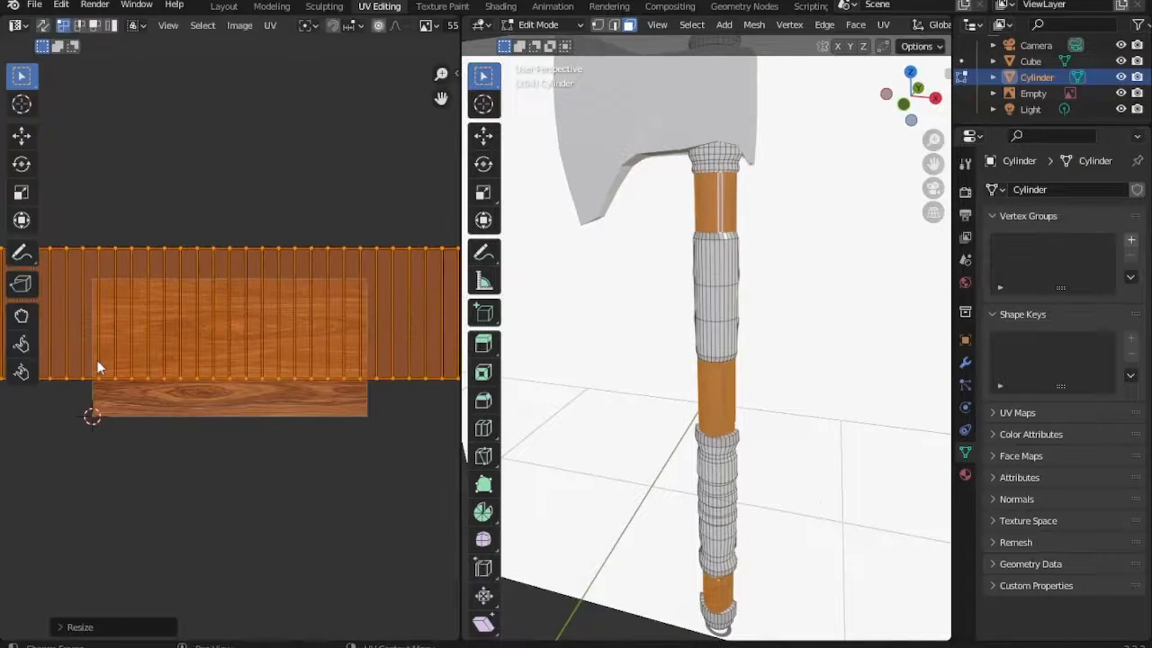
{"action": "key", "text": "g"}
{"action": "key", "text": "y"}
{"action": "left_click", "coordinate": [117, 399]}
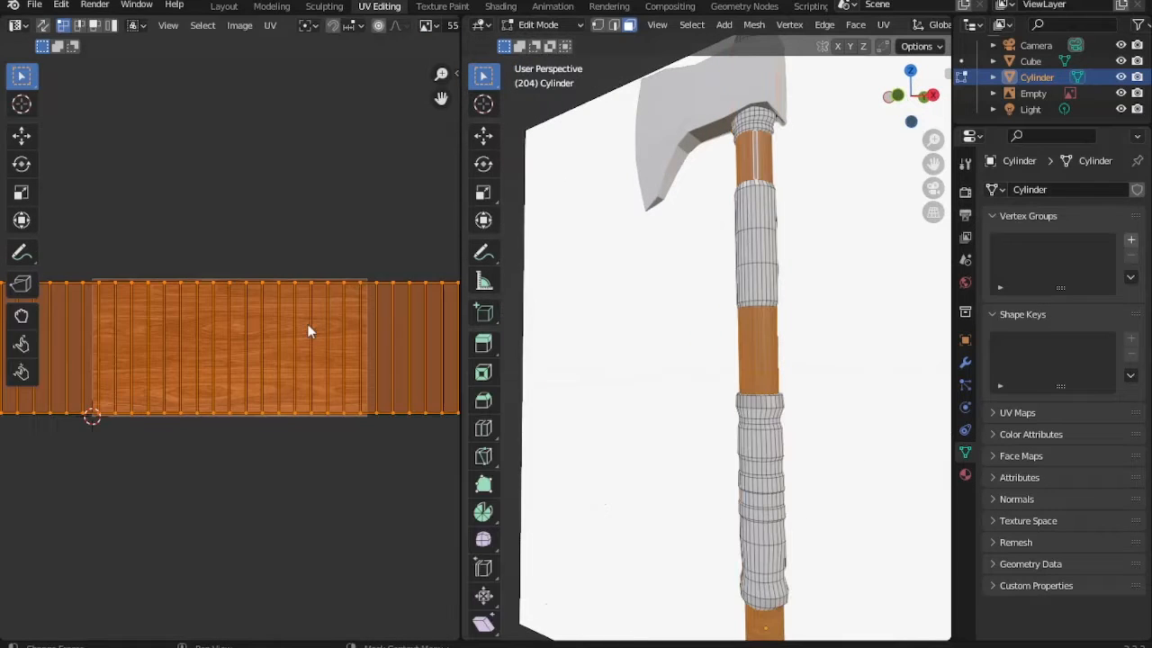
Try rotating the wood sections' UVs by 90 degrees and inspect the grain on the handle.
{"action": "key", "text": "r"}
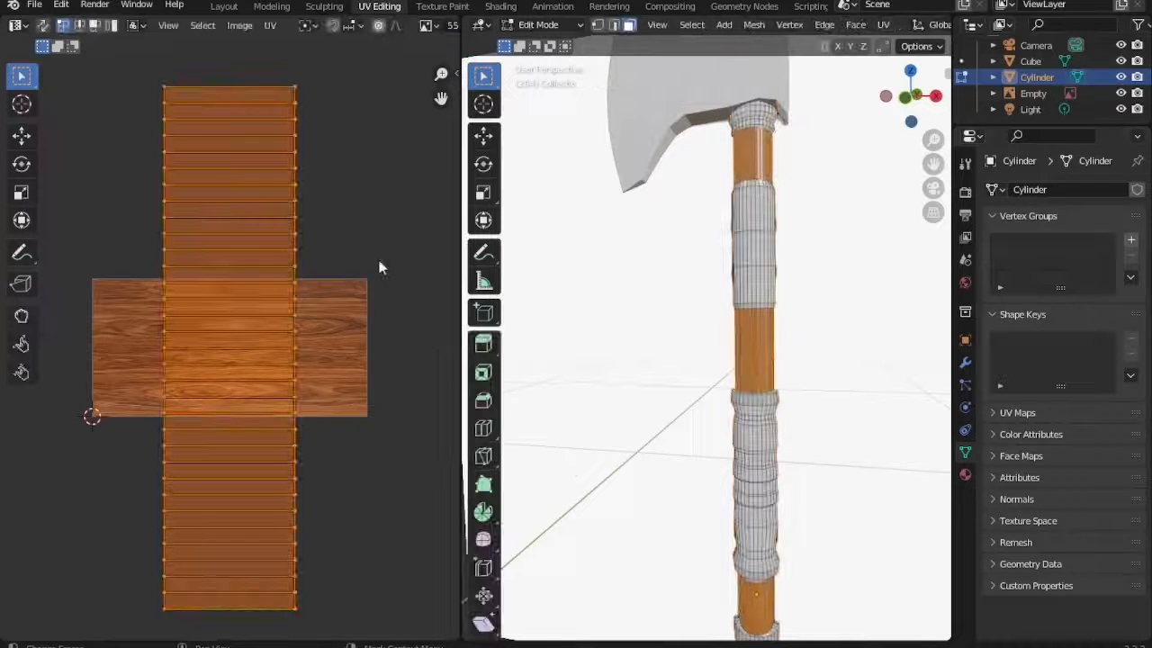
{"action": "key", "text": "r"}
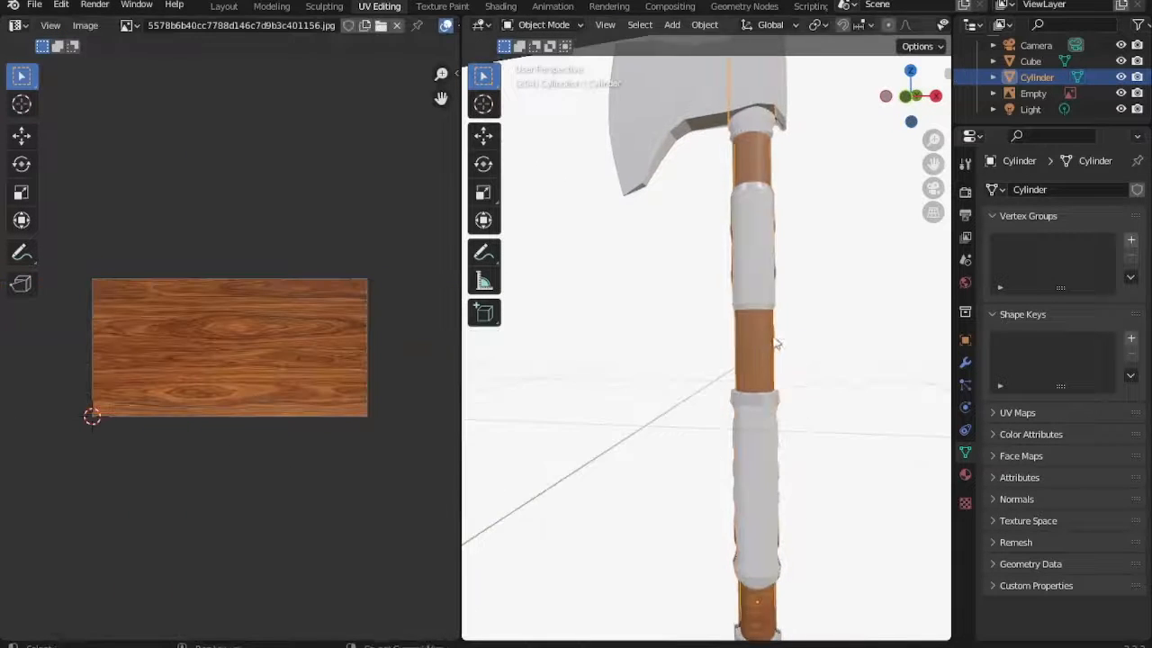
{"action": "middle_click_drag", "start_coordinate": [777, 344], "coordinate": [832, 555]}
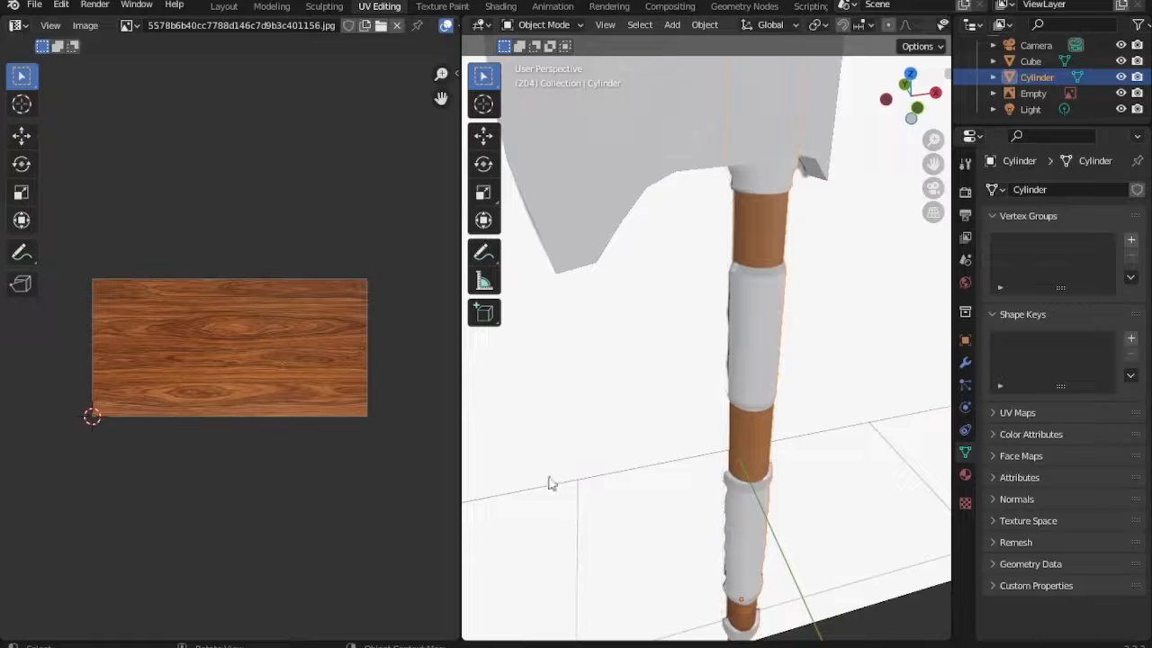
{"action": "middle_click_drag", "start_coordinate": [551, 484], "coordinate": [654, 357]}
{"action": "key", "text": "Tab"}
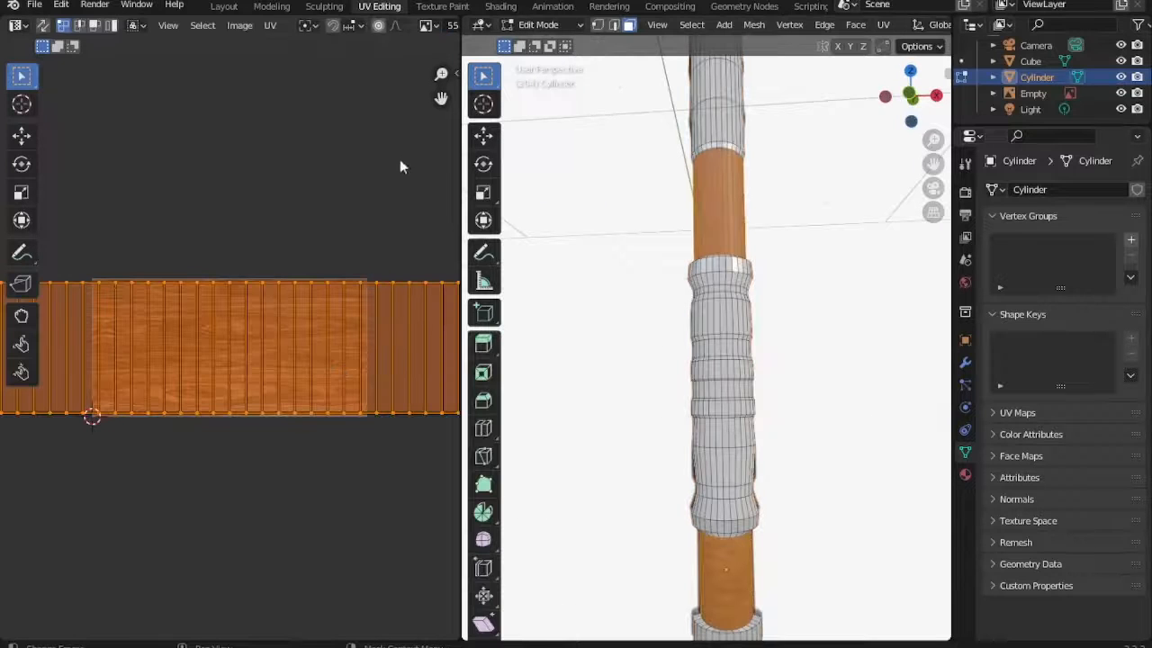
Scale down the wood sections' UVs, rotate them by 90 degrees over the wood image and check the grain on the handle.
{"action": "key", "text": "s"}
{"action": "left_click", "coordinate": [375, 220]}
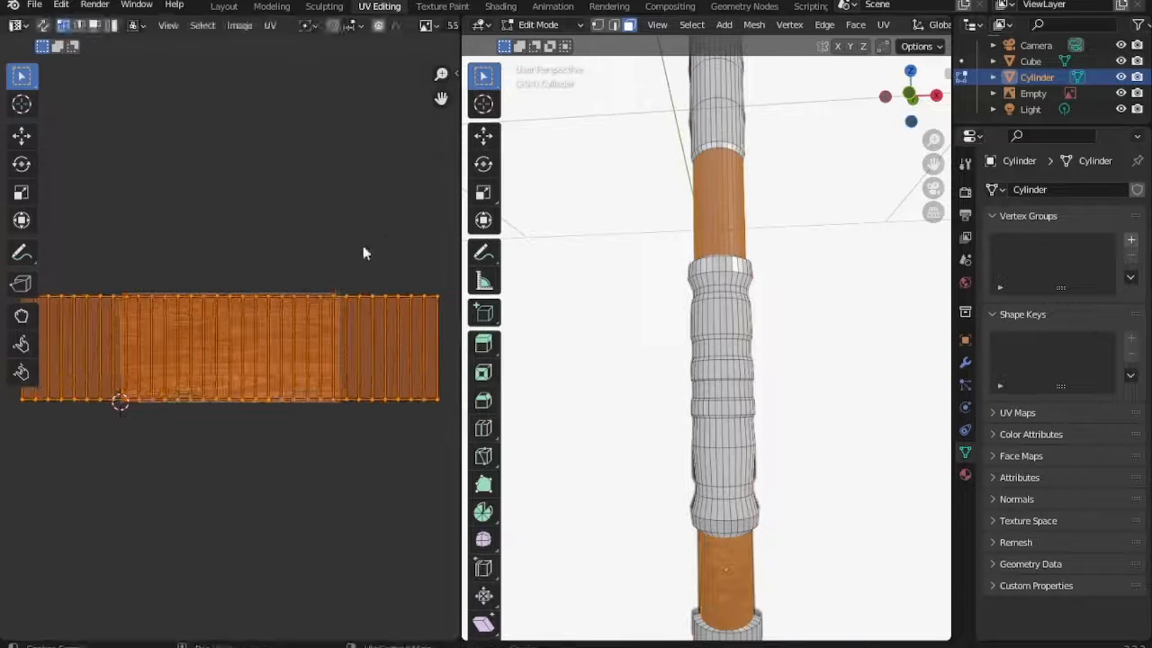
{"action": "key", "text": "s"}
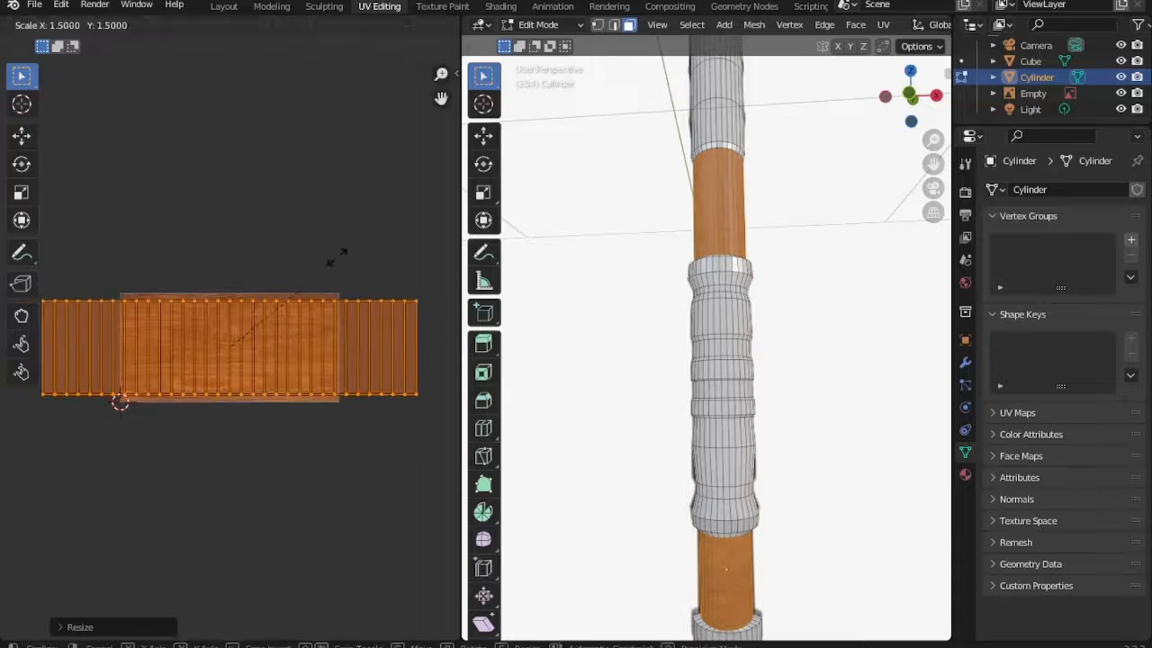
{"action": "left_click", "coordinate": [337, 256]}
{"action": "type", "text": "r90"}
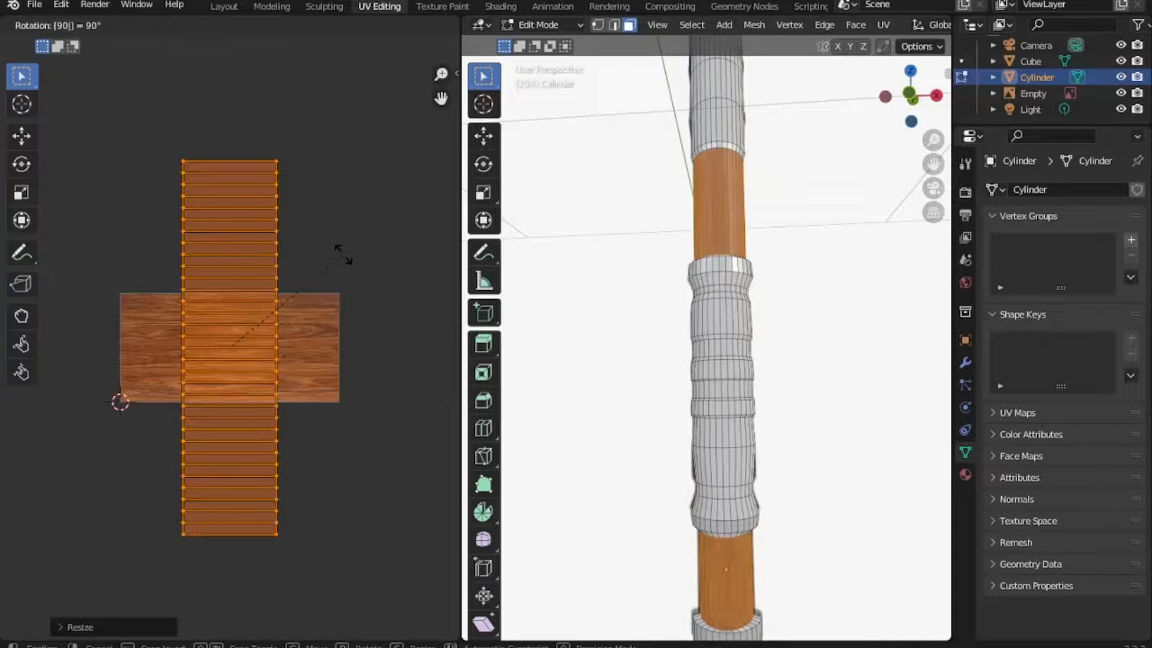
{"action": "key", "text": "Return"}
{"action": "key", "text": "Tab"}
{"action": "middle_click_drag", "start_coordinate": [640, 270], "coordinate": [680, 362]}
{"action": "middle_click_drag", "start_coordinate": [806, 369], "coordinate": [884, 291]}
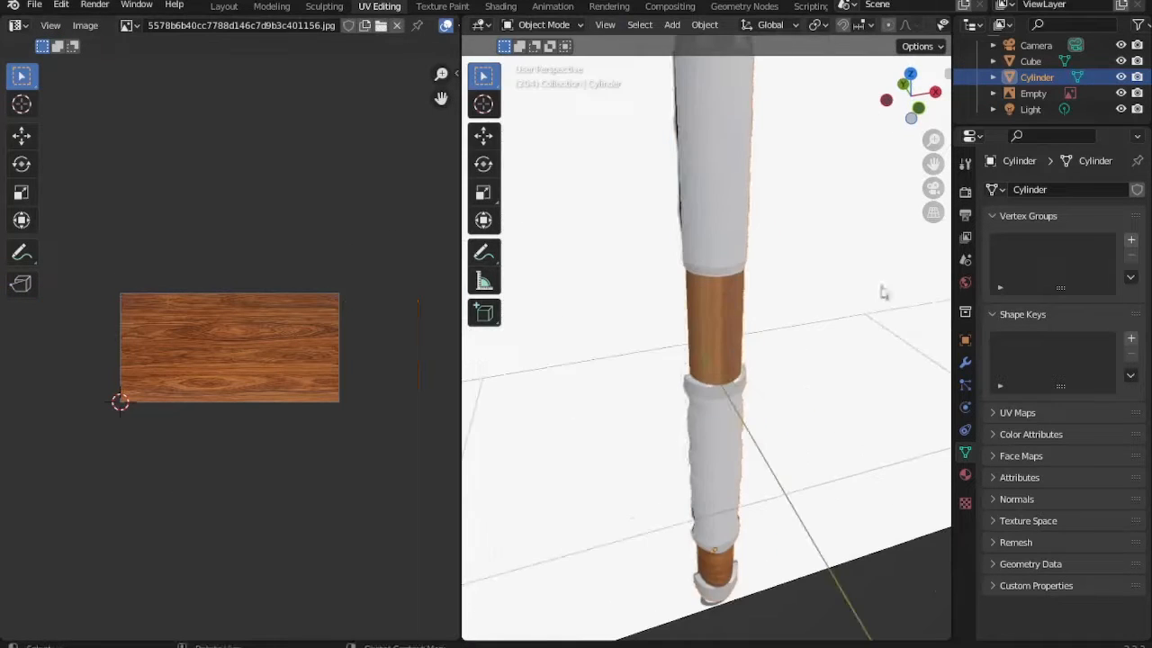
Add another material slot with a new material and assign it to the middle wood section of the handle.
{"action": "left_click", "coordinate": [965, 474]}
{"action": "middle_click_drag", "start_coordinate": [851, 453], "coordinate": [861, 399]}
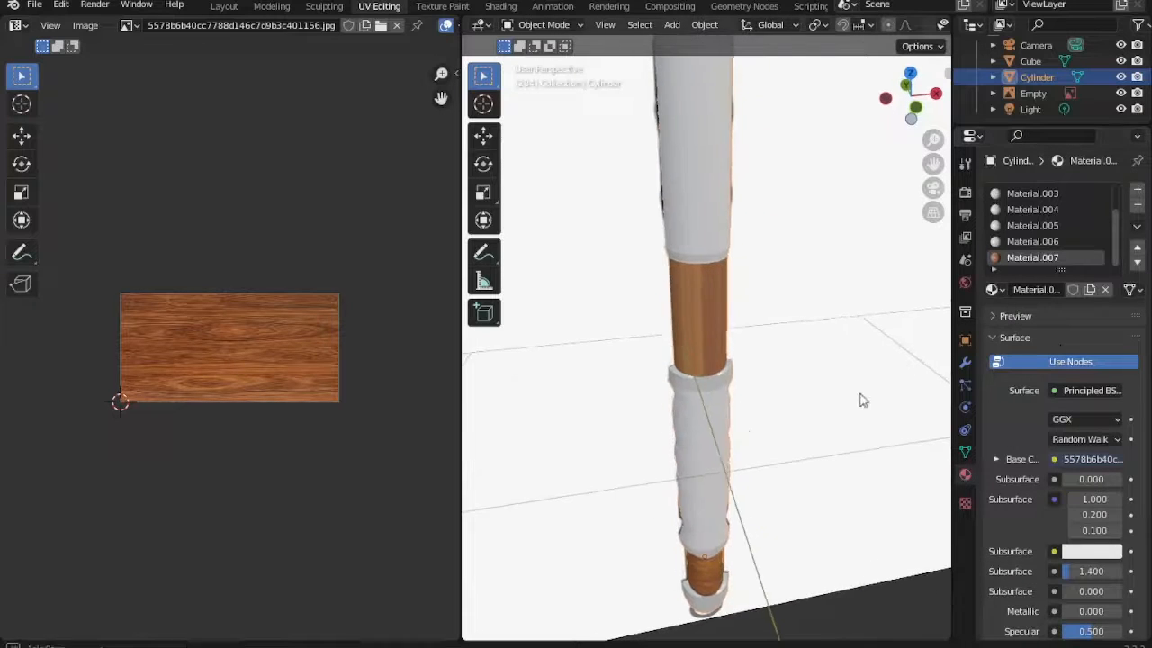
{"action": "key", "text": "Tab"}
{"action": "left_click", "coordinate": [1137, 189]}
{"action": "left_click", "coordinate": [1035, 289]}
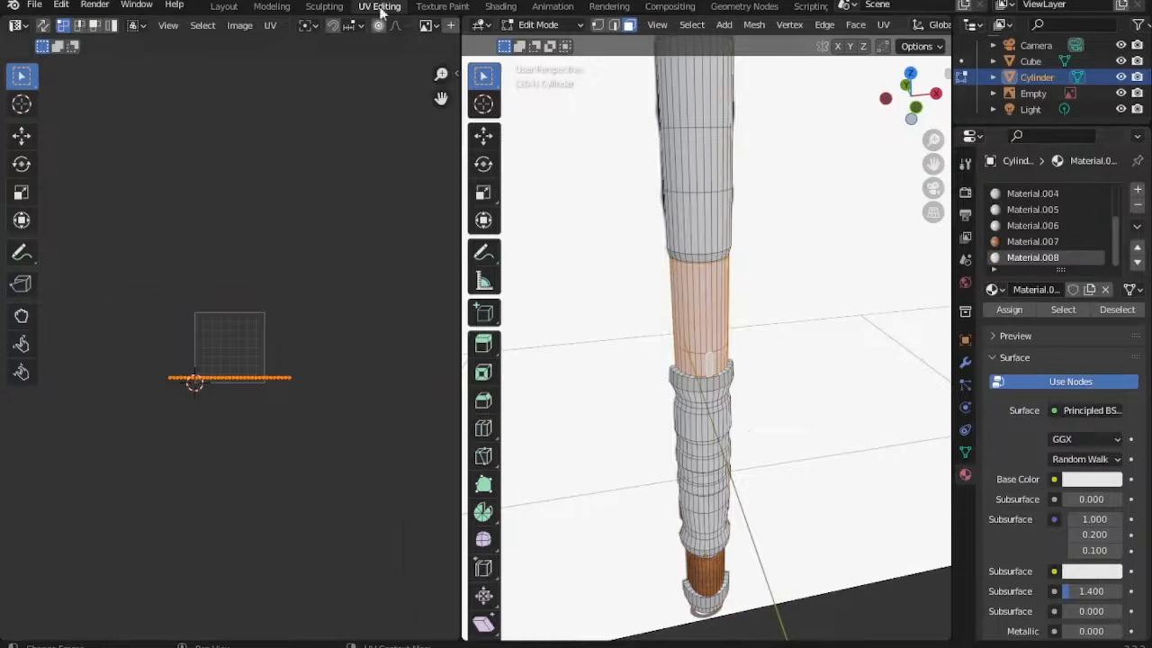
In the Shading workspace, add an Image Texture node with the wood image, link its Color to Base Color, and return to UV Editing.
{"action": "left_click", "coordinate": [500, 8]}
{"action": "key", "text": "shift+a"}
{"action": "mouse_move", "coordinate": [450, 440]}
{"action": "left_click", "coordinate": [530, 312]}
{"action": "left_click", "coordinate": [361, 432]}
{"action": "left_click_drag", "start_coordinate": [530, 449], "coordinate": [676, 490]}
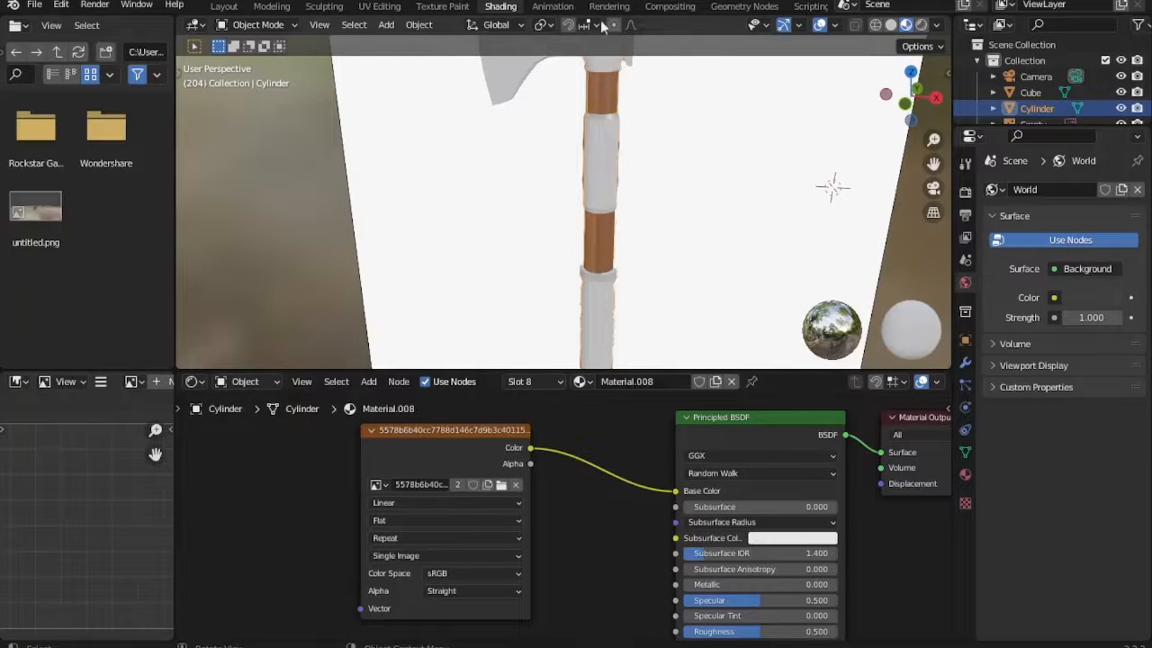
{"action": "left_click", "coordinate": [403, 7]}
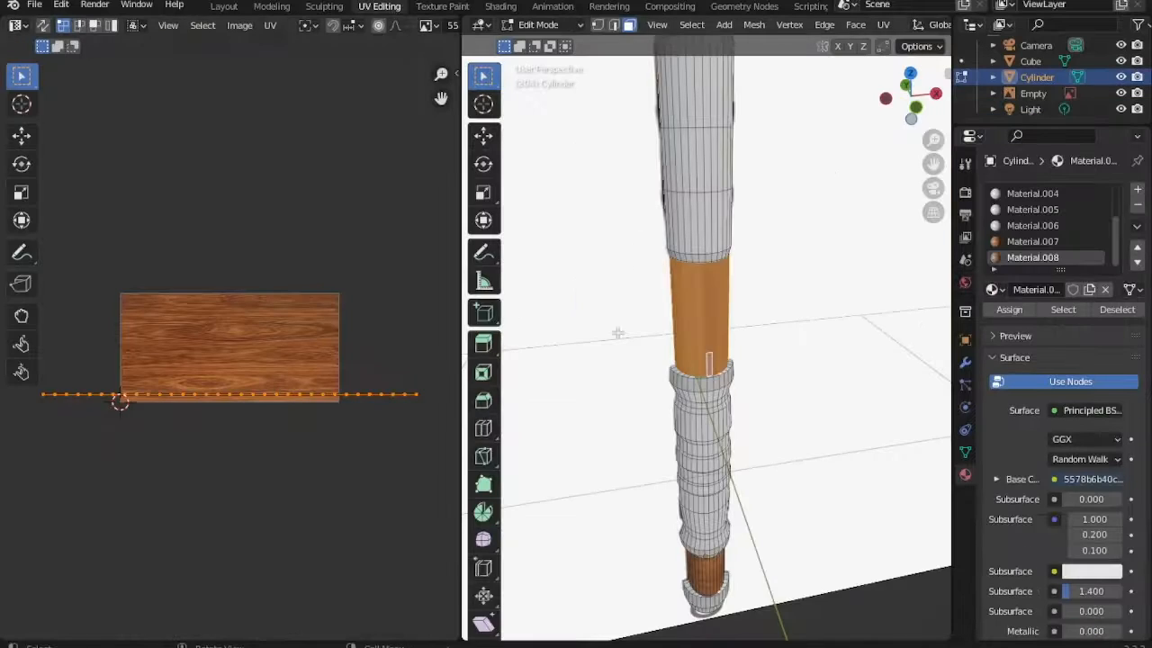
{"action": "key", "text": "s"}
{"action": "right_click", "coordinate": [388, 346]}
{"action": "left_click", "coordinate": [393, 393]}
{"action": "key", "text": "g"}
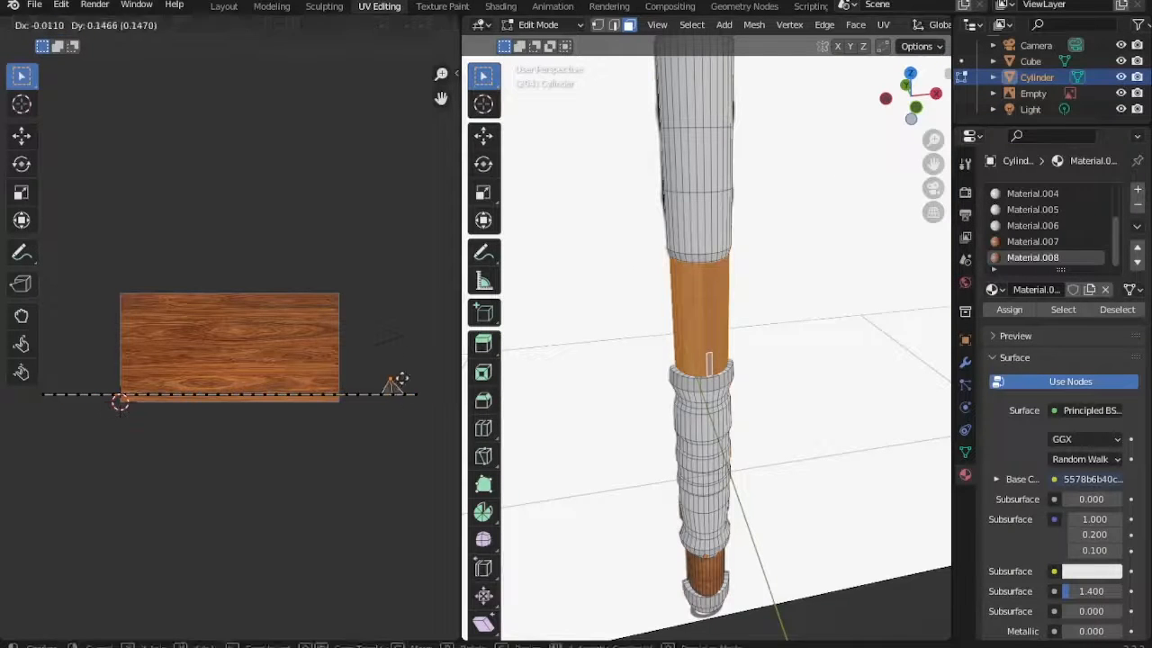
{"action": "right_click", "coordinate": [398, 379]}
{"action": "middle_click_drag", "start_coordinate": [397, 378], "coordinate": [367, 315], "text": "ctrl"}
{"action": "left_click", "coordinate": [407, 396]}
{"action": "left_click_drag", "start_coordinate": [439, 396], "coordinate": [368, 415], "text": "shift"}
{"action": "mouse_move", "coordinate": [367, 416]}
{"action": "middle_mouse_down"}
{"action": "mouse_move", "coordinate": [396, 417]}
{"action": "mouse_move", "coordinate": [373, 408]}
{"action": "middle_mouse_up"}
{"action": "key", "text": "g"}
{"action": "right_click", "coordinate": [398, 325]}
{"action": "middle_click_drag", "start_coordinate": [327, 356], "coordinate": [404, 328]}
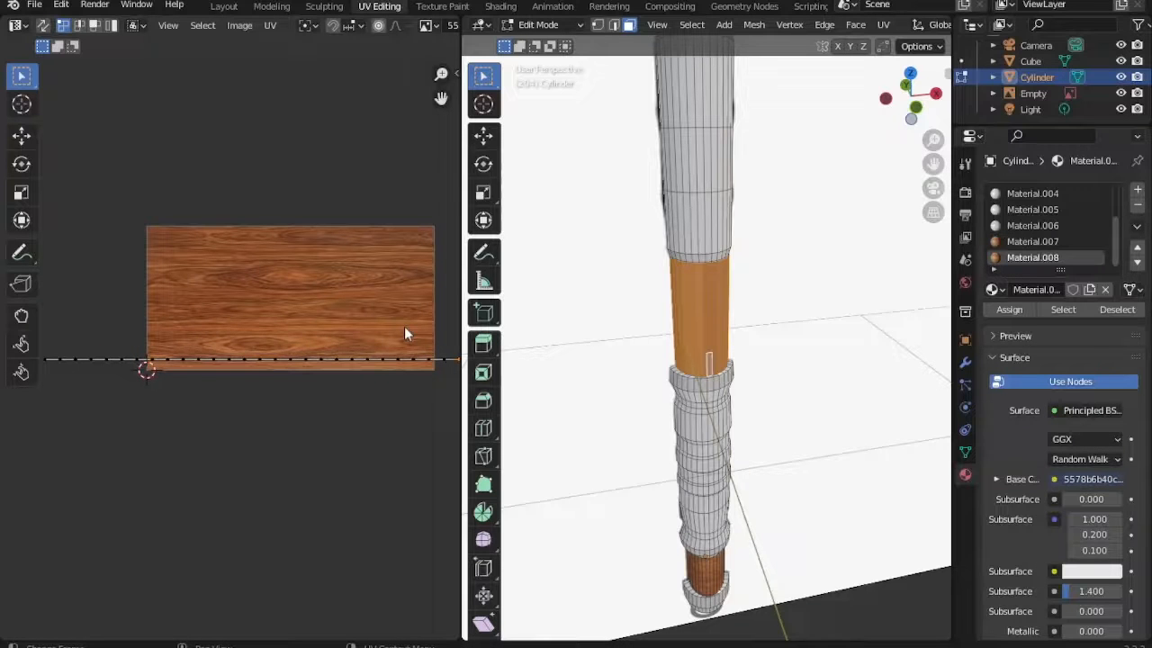
Check the middle wood section's texture up close and reselect its full ring of faces.
{"action": "left_click", "coordinate": [698, 341]}
{"action": "scroll", "coordinate": [698, 368], "scroll_direction": "up", "scroll_amount": 7}
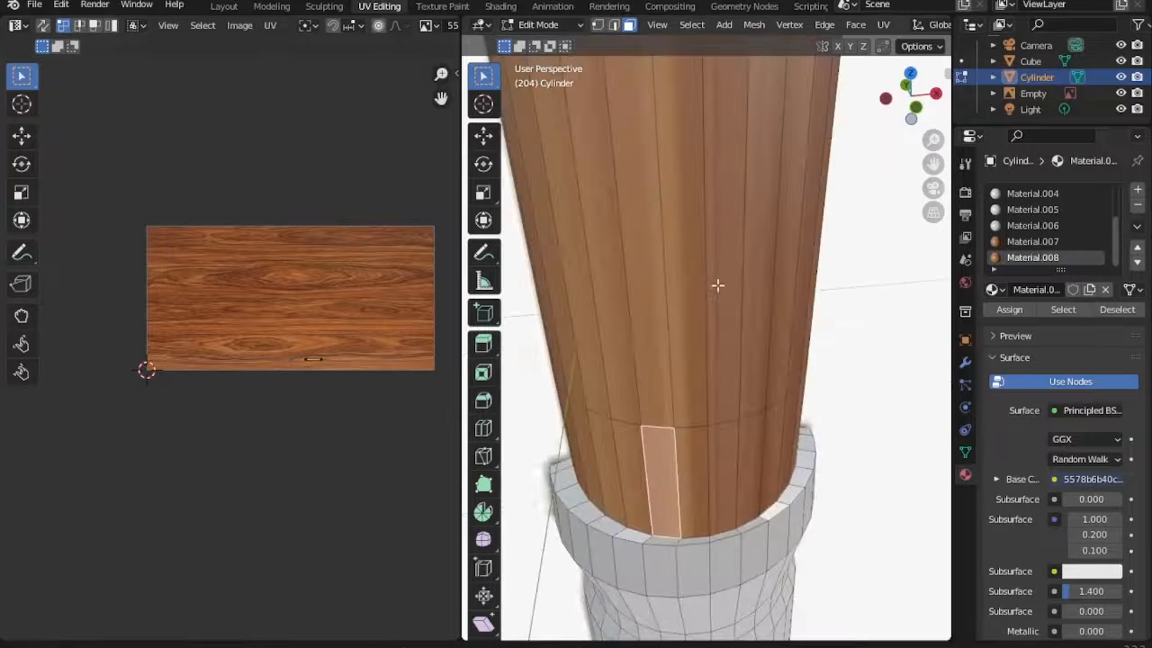
{"action": "scroll", "coordinate": [717, 284], "scroll_direction": "down", "scroll_amount": 1}
{"action": "key", "text": "Tab"}
{"action": "key", "text": "Tab"}
{"action": "left_click", "coordinate": [681, 343], "text": "alt"}
{"action": "scroll", "coordinate": [680, 443], "scroll_direction": "down", "scroll_amount": 5}
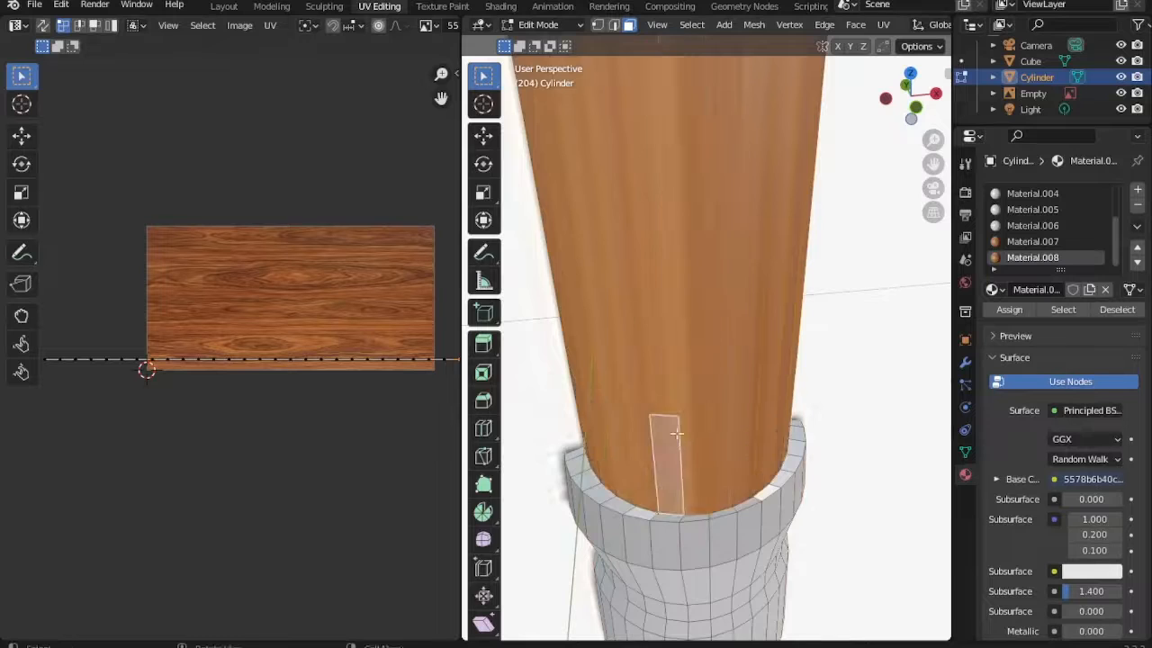
{"action": "scroll", "coordinate": [409, 399], "scroll_direction": "down", "scroll_amount": 2}
Select all UVs of the middle wood section and scale them over the wood image.
{"action": "key", "text": "a"}
{"action": "key", "text": "s"}
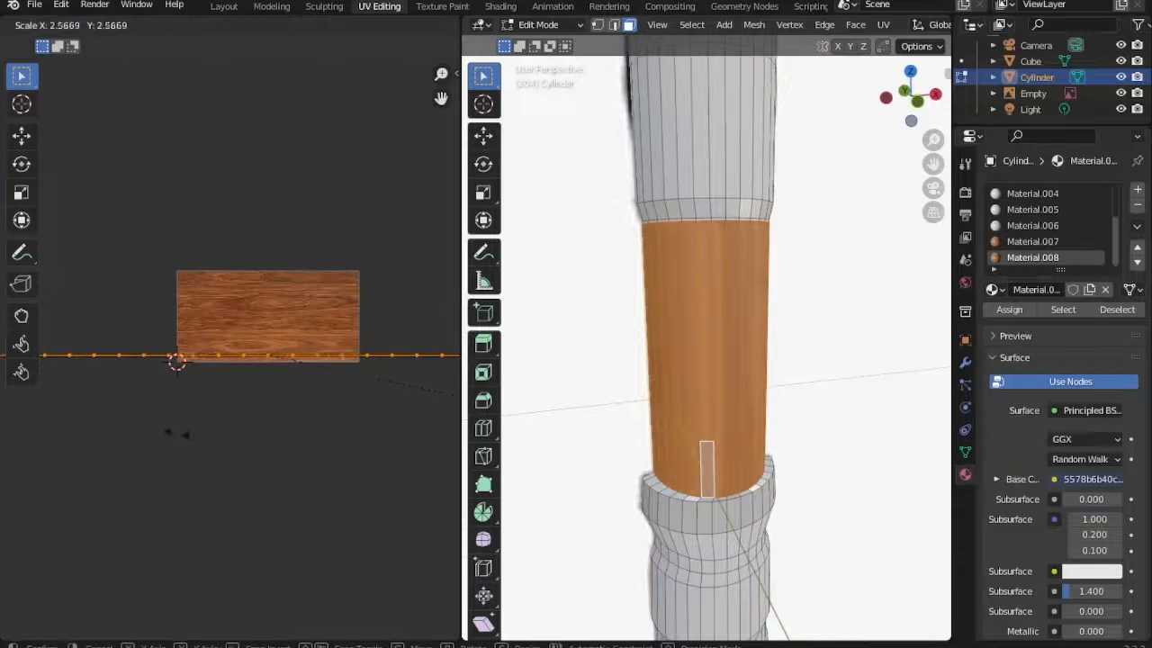
{"action": "left_click", "coordinate": [275, 419]}
{"action": "key", "text": "Tab"}
{"action": "key", "text": "Tab"}
Rotate the middle section's UVs by 90 degrees and move them along Y over the wood image.
{"action": "type", "text": "r90"}
{"action": "key", "text": "Return"}
{"action": "key", "text": "g"}
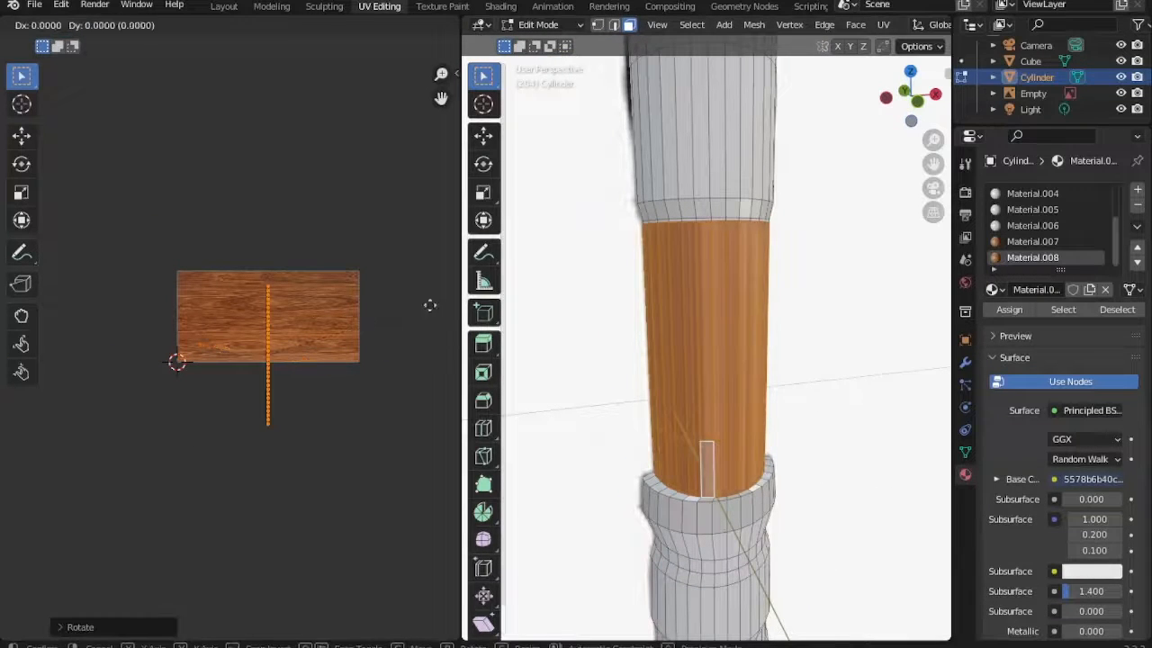
{"action": "key", "text": "y"}
{"action": "left_click", "coordinate": [414, 271]}
{"action": "scroll", "coordinate": [378, 295], "scroll_direction": "up", "scroll_amount": 7}
{"action": "key", "text": "alt+a"}
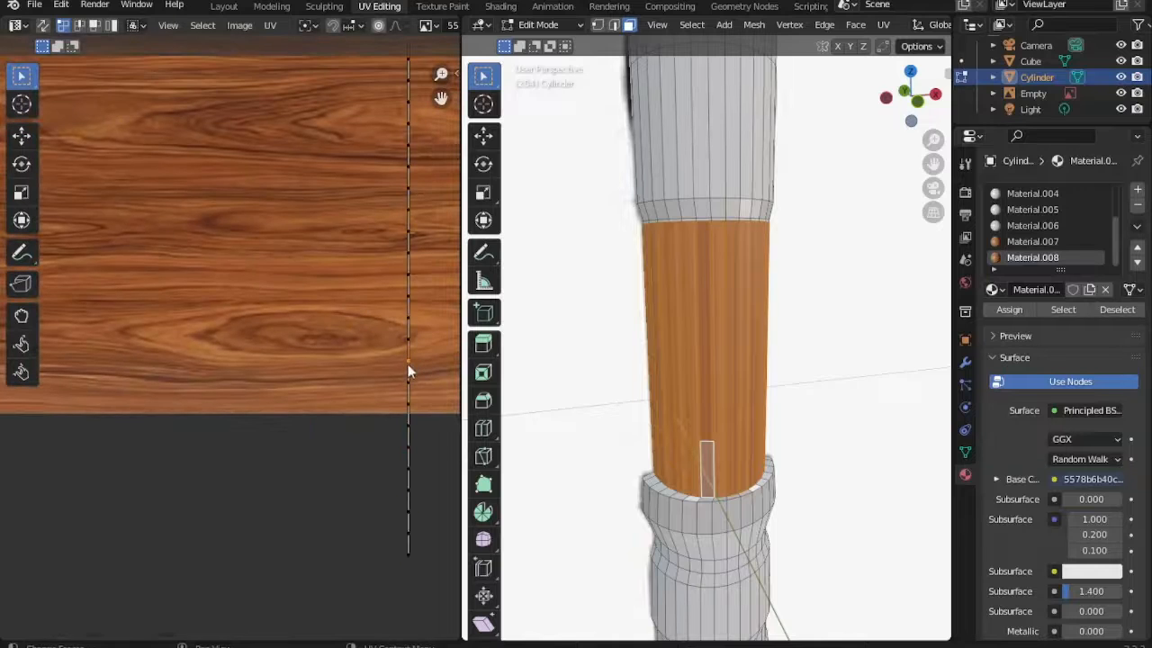
{"action": "left_click", "coordinate": [408, 297], "text": "shift"}
{"action": "key", "text": "g"}
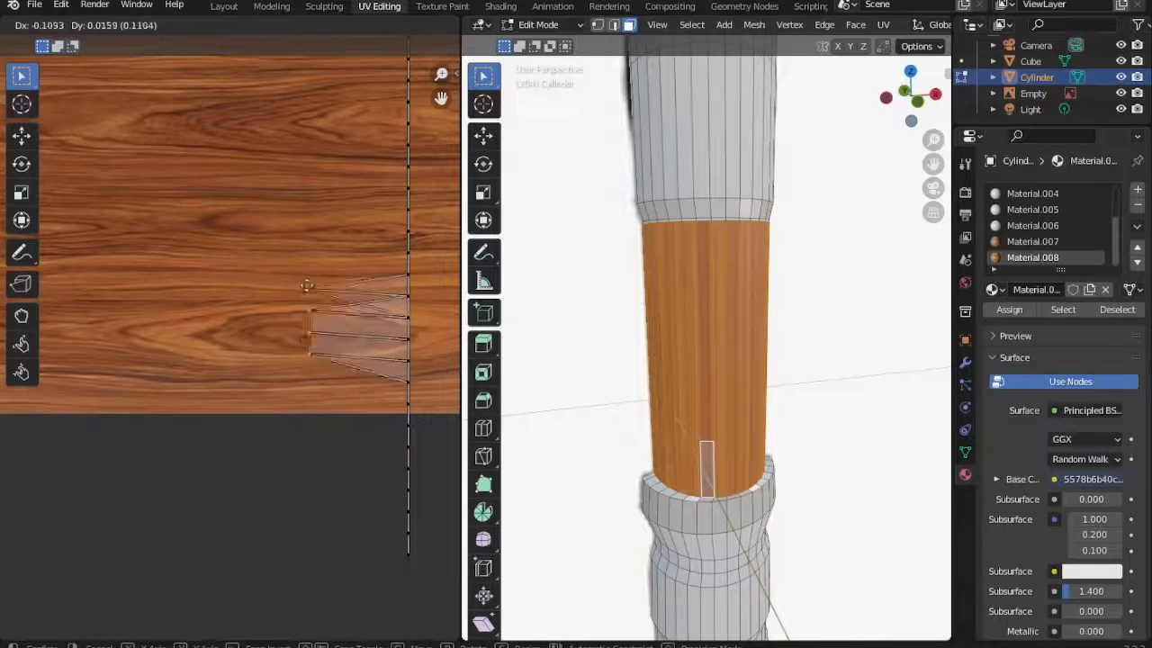
{"action": "right_click", "coordinate": [242, 195]}
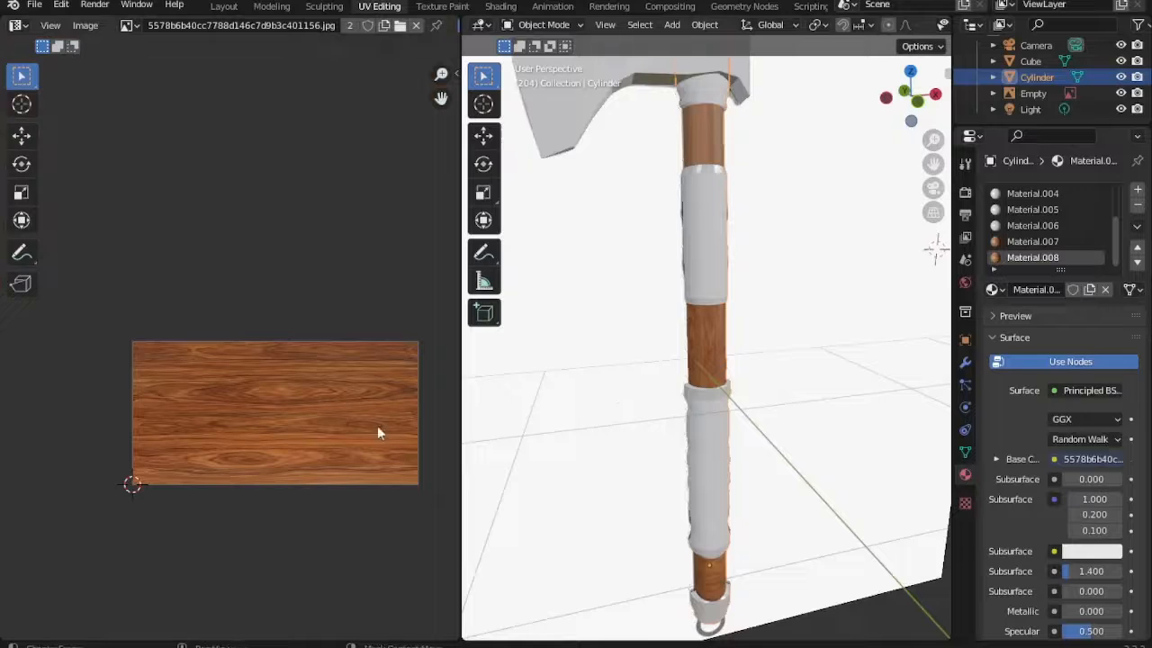
Add one more material slot with a new material and assign it to the upper wood section below the axe head.
{"action": "key", "text": "Tab"}
{"action": "key", "text": "Tab"}
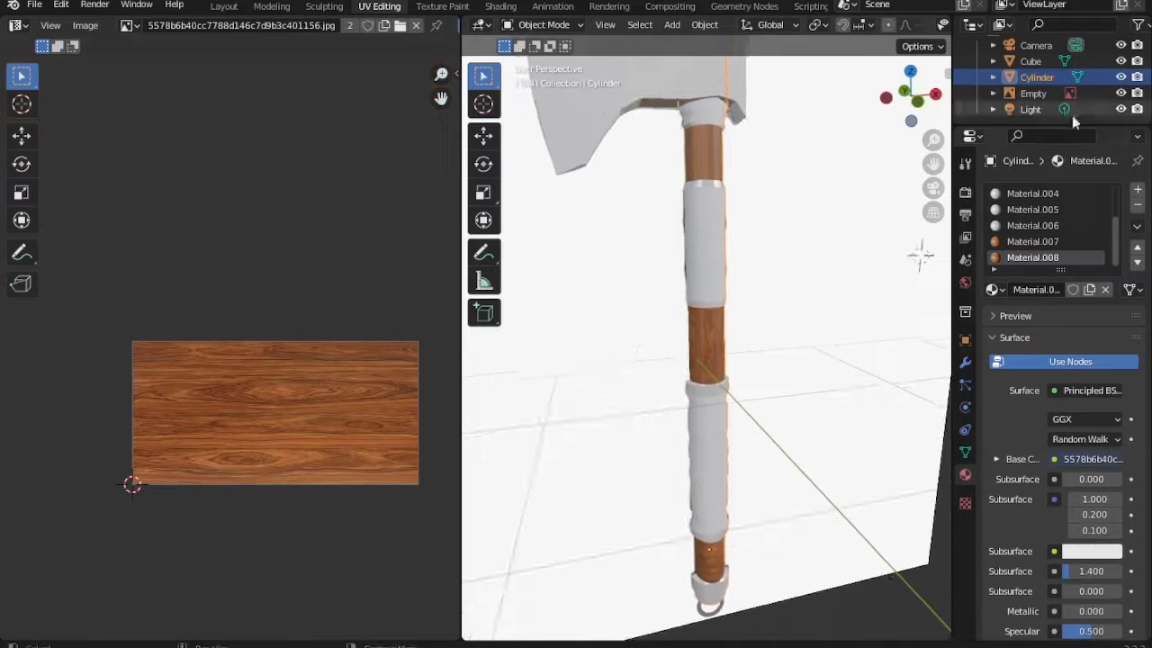
{"action": "left_click", "coordinate": [1137, 189]}
{"action": "left_click", "coordinate": [1067, 288]}
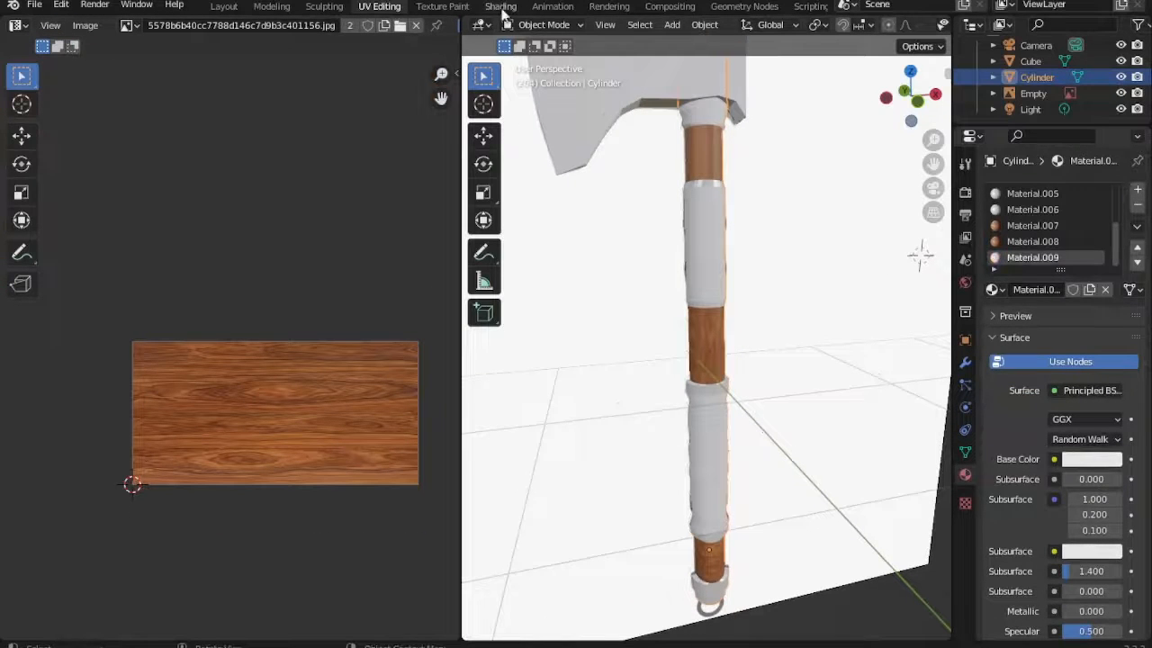
{"action": "key", "text": "Tab"}
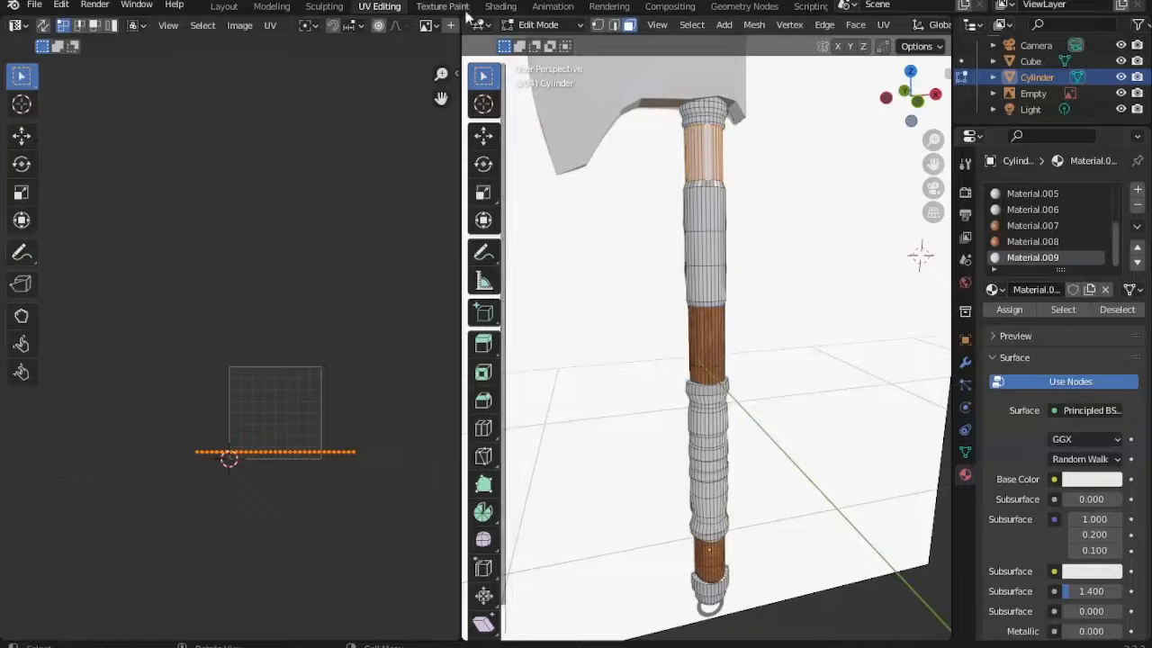
In the Shading workspace, add an Image Texture node with the wood image and connect its Color output to Base Color.
{"action": "left_click", "coordinate": [501, 7]}
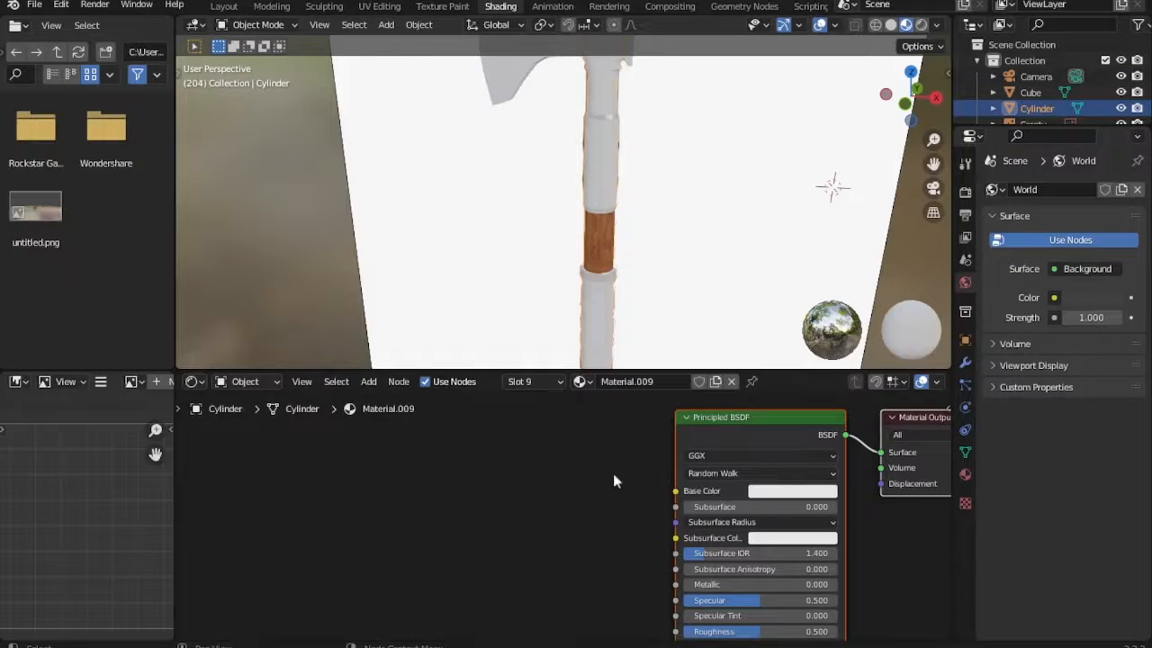
{"action": "key", "text": "shift+a"}
{"action": "mouse_move", "coordinate": [469, 457]}
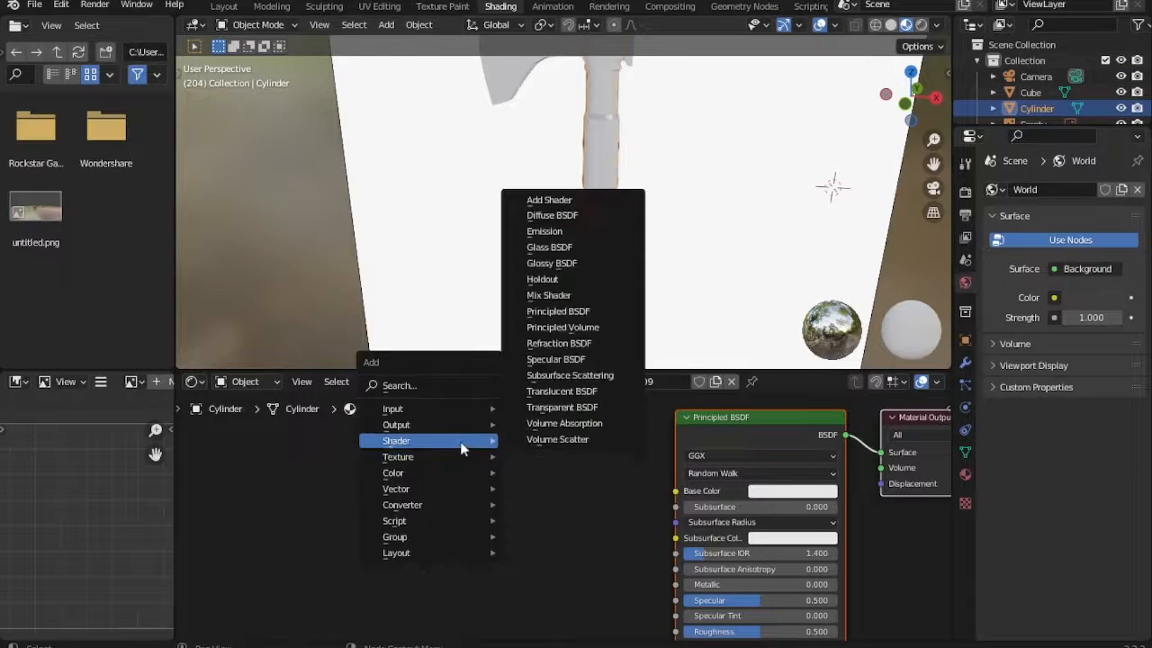
{"action": "left_click", "coordinate": [556, 327]}
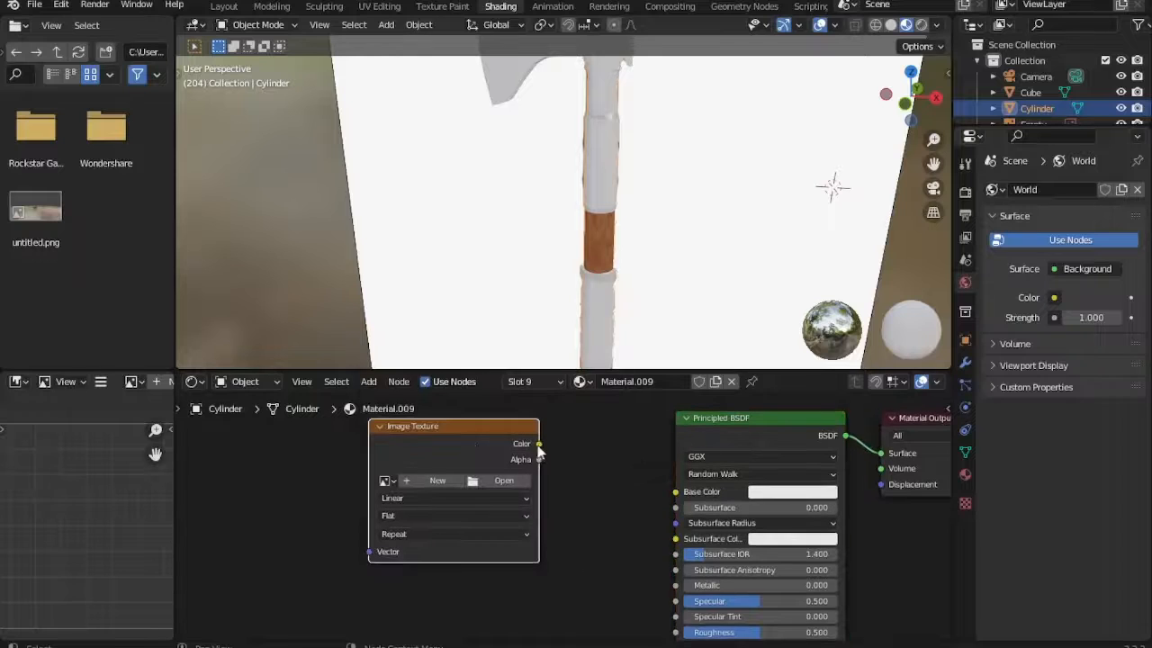
{"action": "left_click_drag", "start_coordinate": [538, 443], "coordinate": [674, 491]}
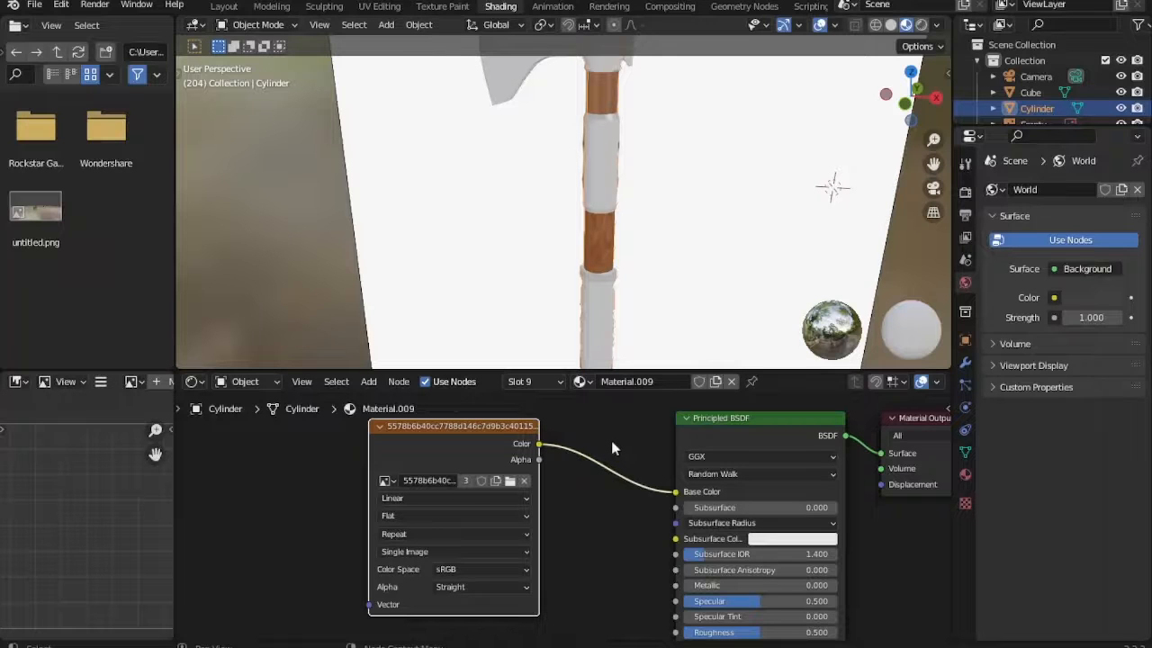
{"action": "middle_click_drag", "start_coordinate": [612, 441], "coordinate": [617, 421]}
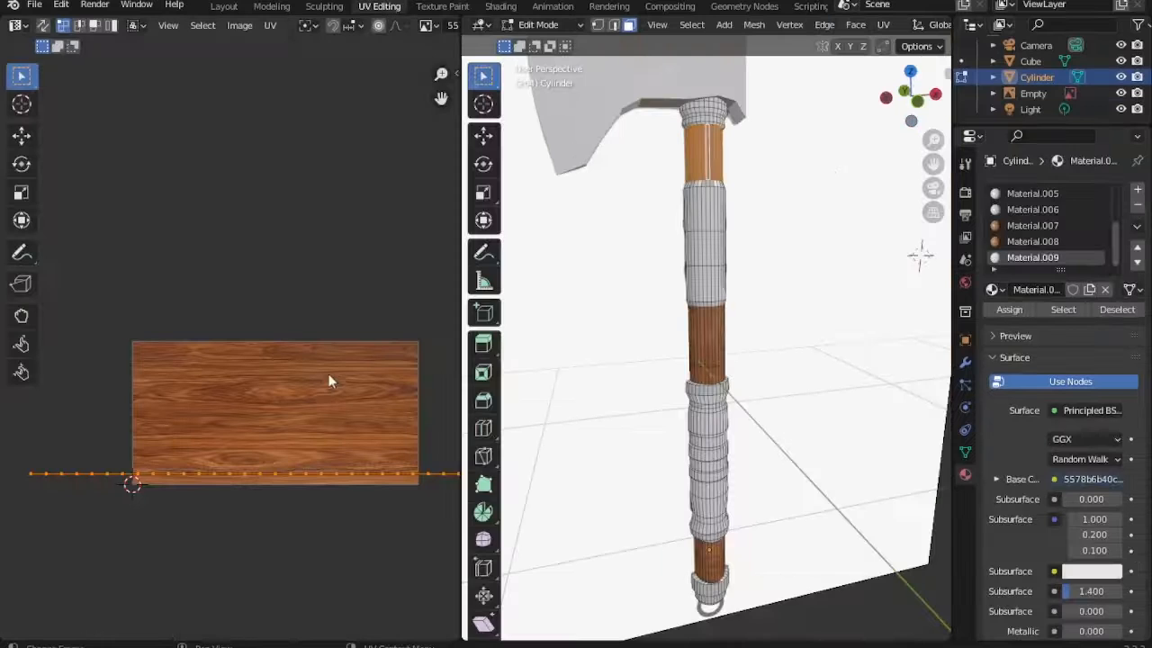
Rotate the upper wood section's flat UV line upright and select one of the overlapping points at each position along it.
{"action": "key", "text": "r"}
{"action": "left_click", "coordinate": [276, 229]}
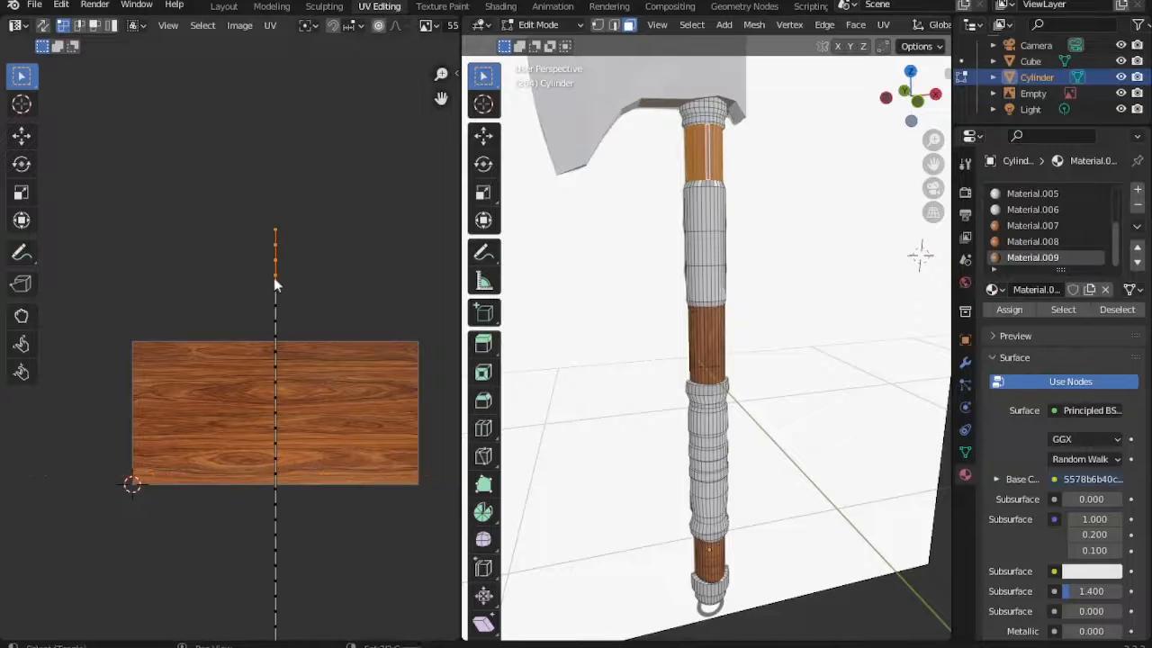
{"action": "left_click", "coordinate": [269, 476], "text": "shift"}
{"action": "left_click", "coordinate": [273, 504], "text": "shift"}
{"action": "left_click", "coordinate": [273, 519], "text": "shift"}
{"action": "left_click", "coordinate": [273, 535], "text": "shift"}
{"action": "left_click", "coordinate": [272, 550], "text": "shift"}
{"action": "middle_click_drag", "start_coordinate": [273, 632], "coordinate": [300, 491]}
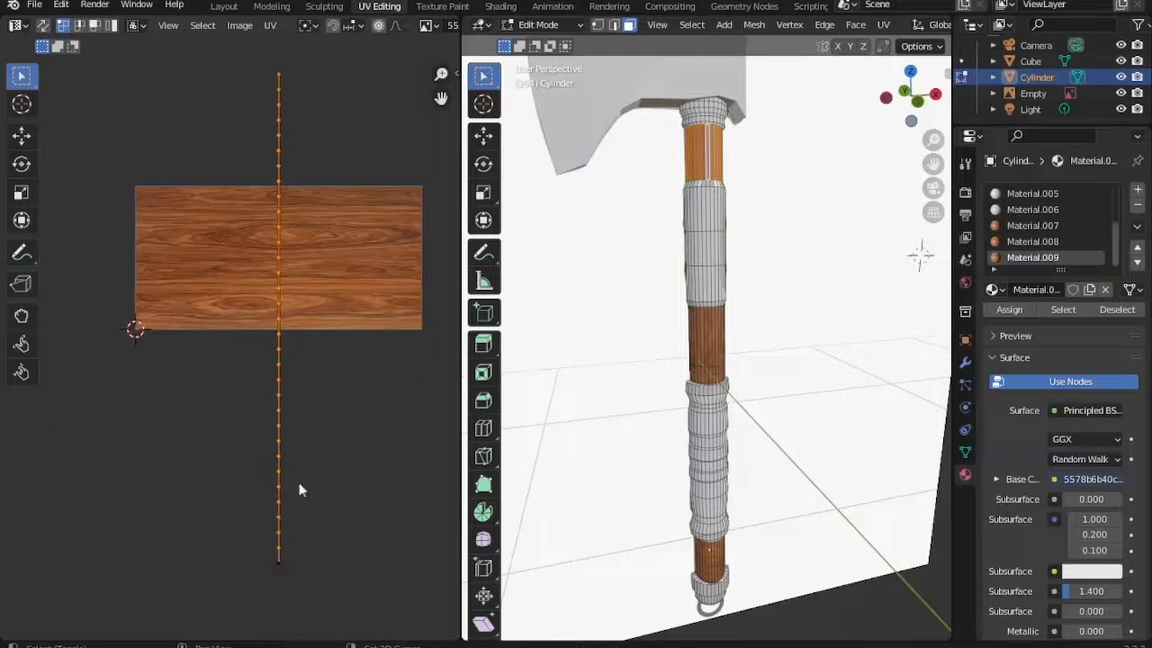
Move the selected UV points 0.5 along X, align the strip to the image's edge, and widen it across the wood image's full width.
{"action": "key", "text": "g"}
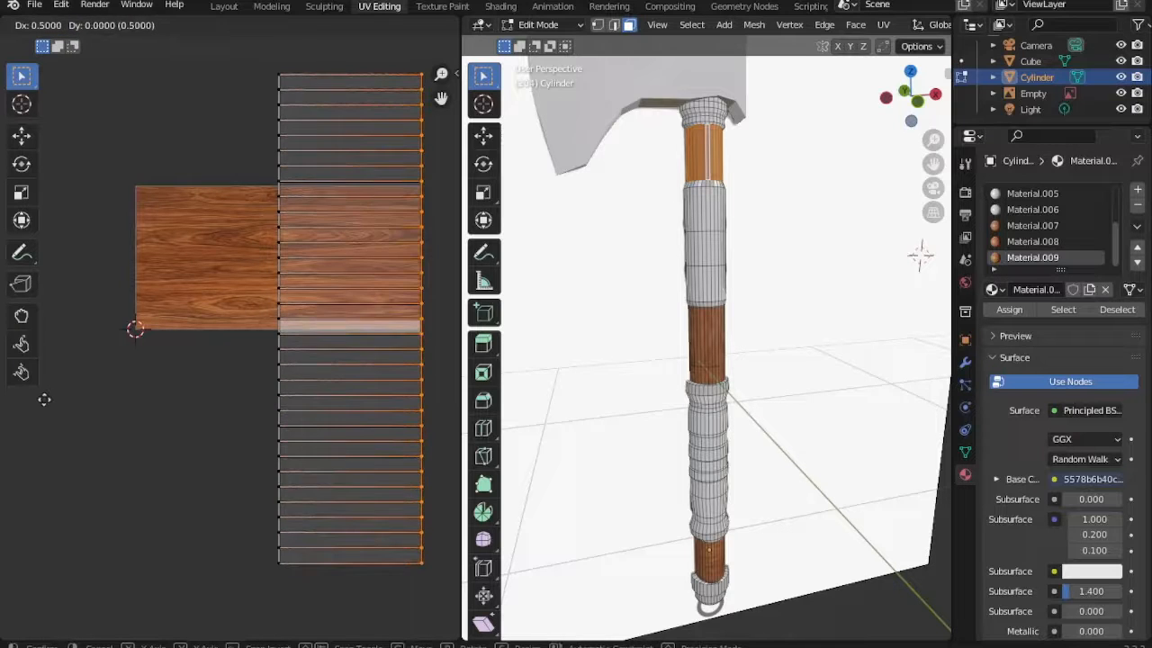
{"action": "left_click", "coordinate": [43, 399], "text": "ctrl"}
{"action": "key", "text": "g"}
{"action": "left_click", "coordinate": [81, 410], "text": "ctrl"}
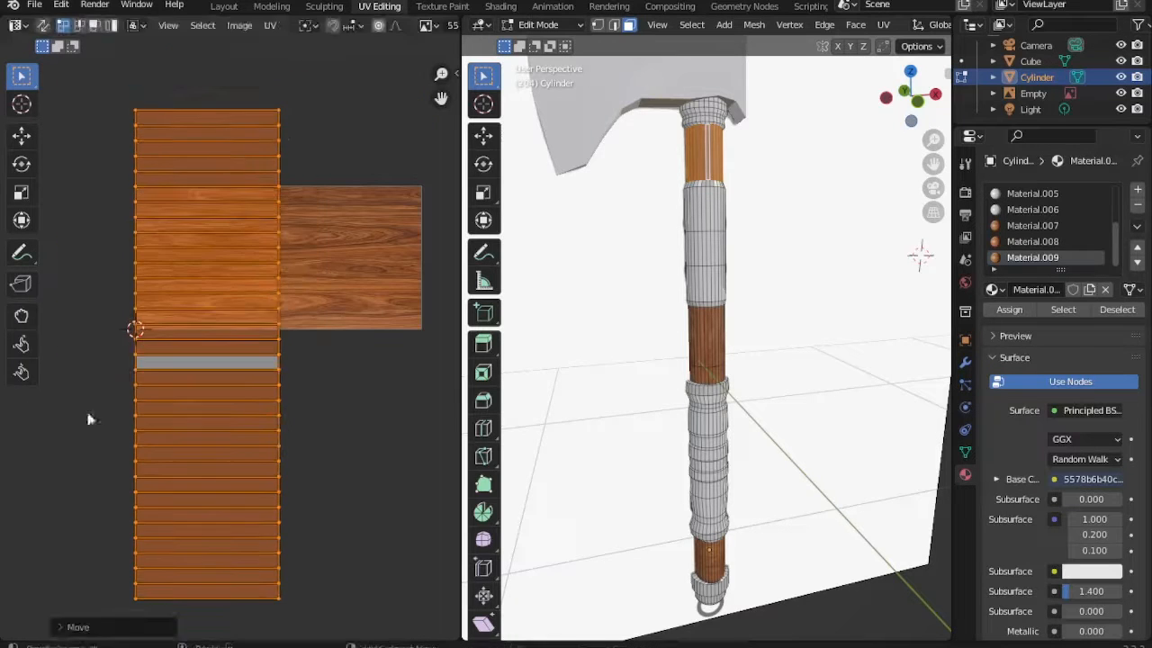
{"action": "scroll", "coordinate": [343, 538], "scroll_direction": "down", "scroll_amount": 3}
{"action": "key", "text": "g"}
{"action": "left_click", "coordinate": [394, 362], "text": "ctrl"}
{"action": "key", "text": "Tab"}
{"action": "middle_click_drag", "start_coordinate": [772, 275], "coordinate": [796, 297]}
{"action": "scroll", "coordinate": [794, 296], "scroll_direction": "down", "scroll_amount": 6}
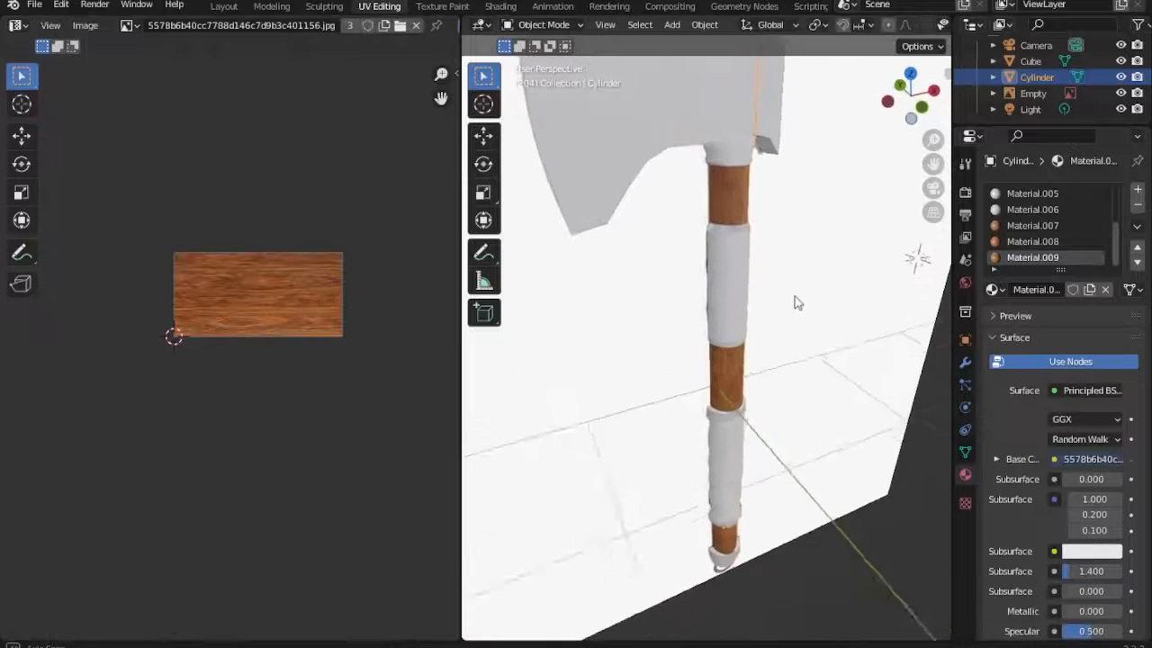
{"action": "scroll", "coordinate": [787, 257], "scroll_direction": "up", "scroll_amount": 1}
Scale down all the upper section's UVs, reposition them over the wood image, and leave mesh editing to check the handle.
{"action": "key", "text": "Tab"}
{"action": "scroll", "coordinate": [378, 311], "scroll_direction": "up", "scroll_amount": 1}
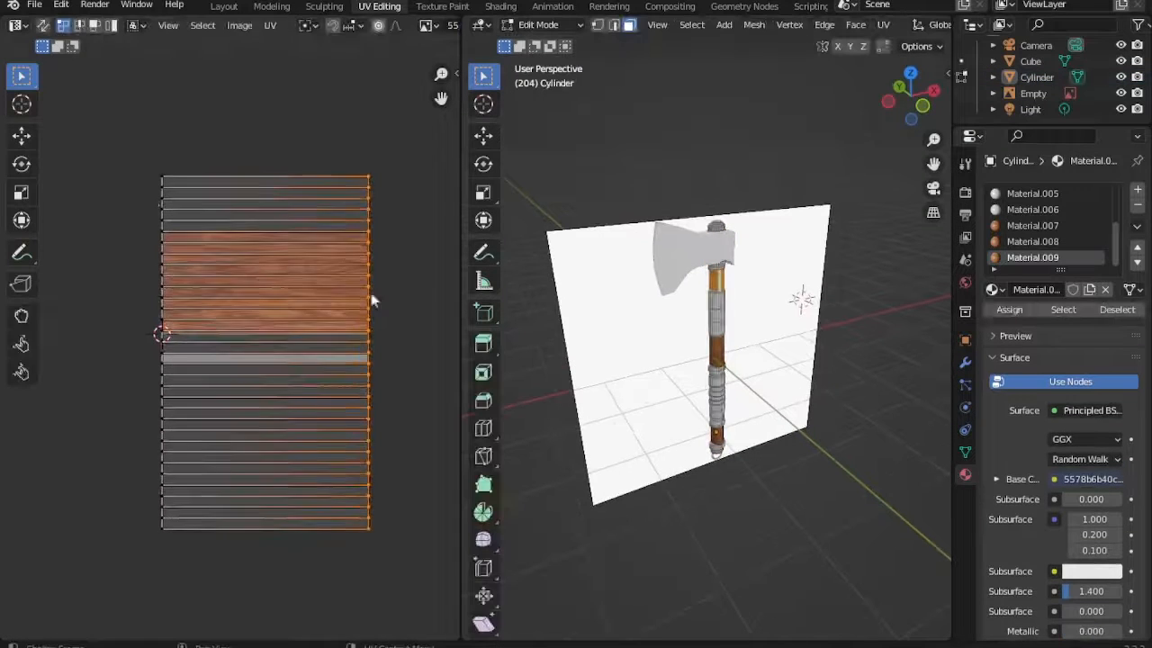
{"action": "key", "text": "a"}
{"action": "key", "text": "s"}
{"action": "left_click", "coordinate": [338, 227]}
{"action": "key", "text": "g"}
{"action": "left_click", "coordinate": [325, 176], "text": "ctrl"}
{"action": "scroll", "coordinate": [812, 311], "scroll_direction": "up", "scroll_amount": 4}
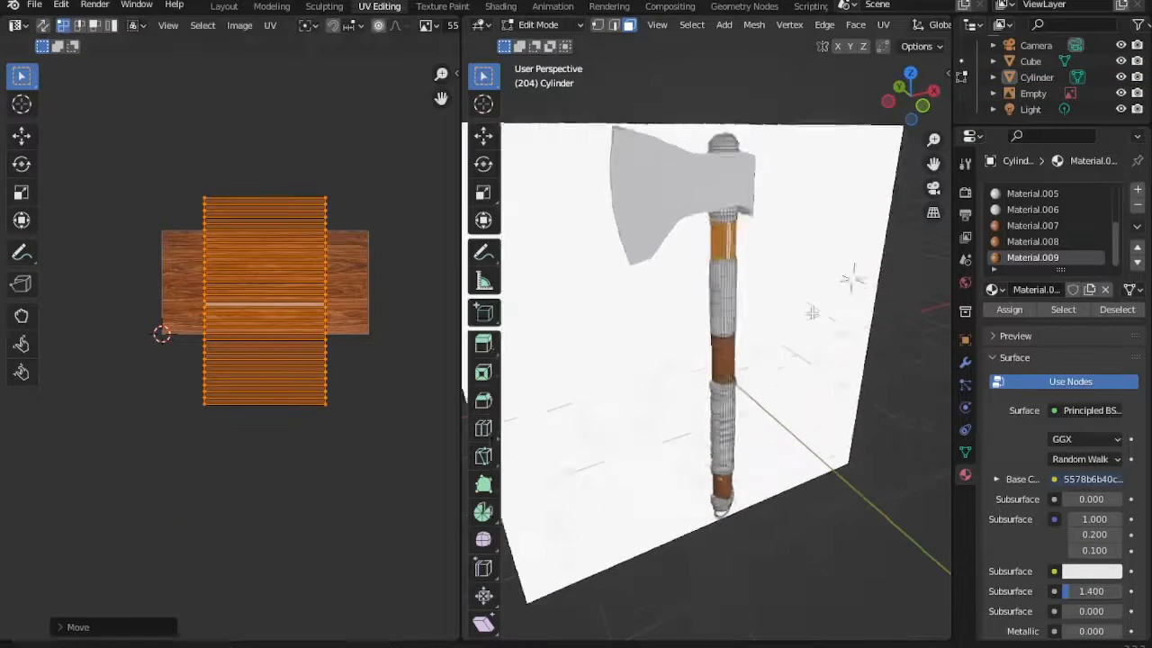
{"action": "key", "text": "Tab"}
{"action": "scroll", "coordinate": [765, 266], "scroll_direction": "down", "scroll_amount": 2}
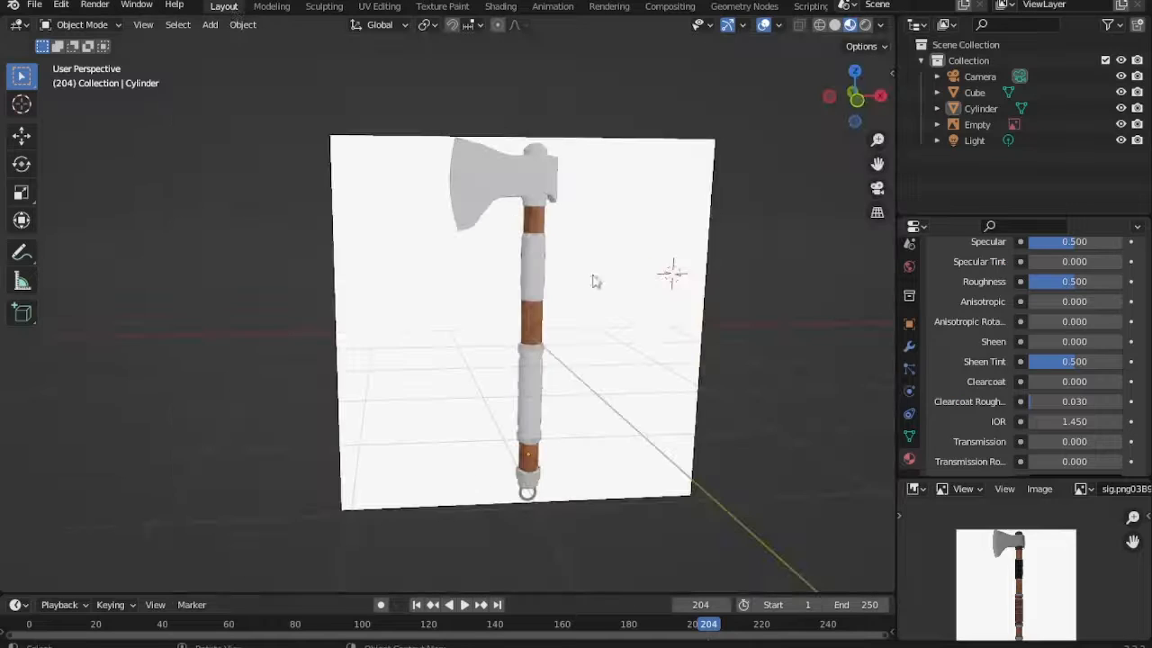
Select the axe head, check its shading nodes, and open its mesh and UVs in the UV Editing workspace.
{"action": "left_click", "coordinate": [594, 282]}
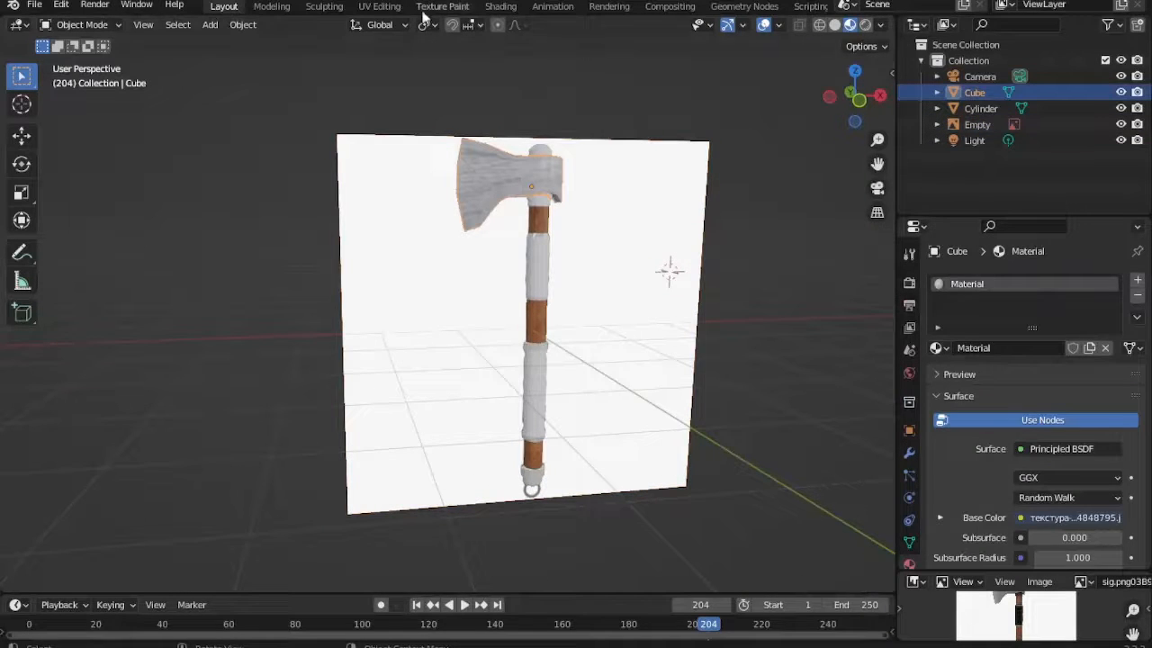
{"action": "left_click", "coordinate": [384, 8]}
{"action": "left_click", "coordinate": [500, 8]}
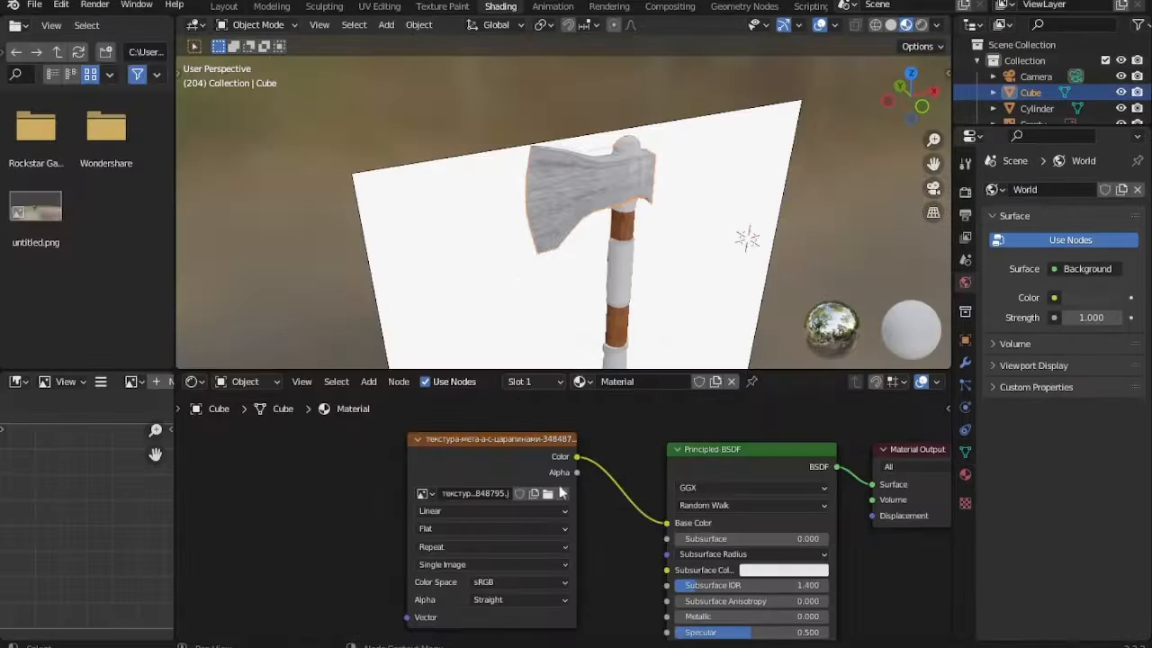
{"action": "left_click", "coordinate": [378, 8]}
{"action": "key", "text": "a"}
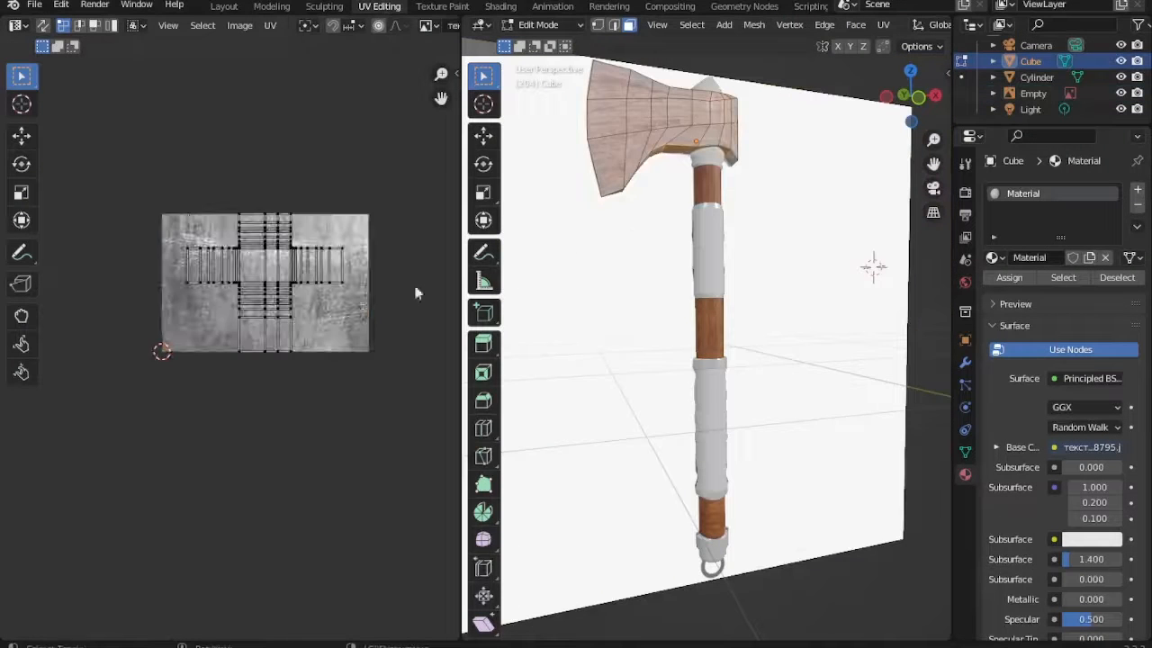
Enlarge all the axe head's UVs over the scratched-metal image until they extend past its borders, checking the head in Object Mode.
{"action": "scroll", "coordinate": [262, 177], "scroll_direction": "up", "scroll_amount": 2}
{"action": "middle_click_drag", "start_coordinate": [396, 252], "coordinate": [351, 261]}
{"action": "key", "text": "a"}
{"action": "key", "text": "s"}
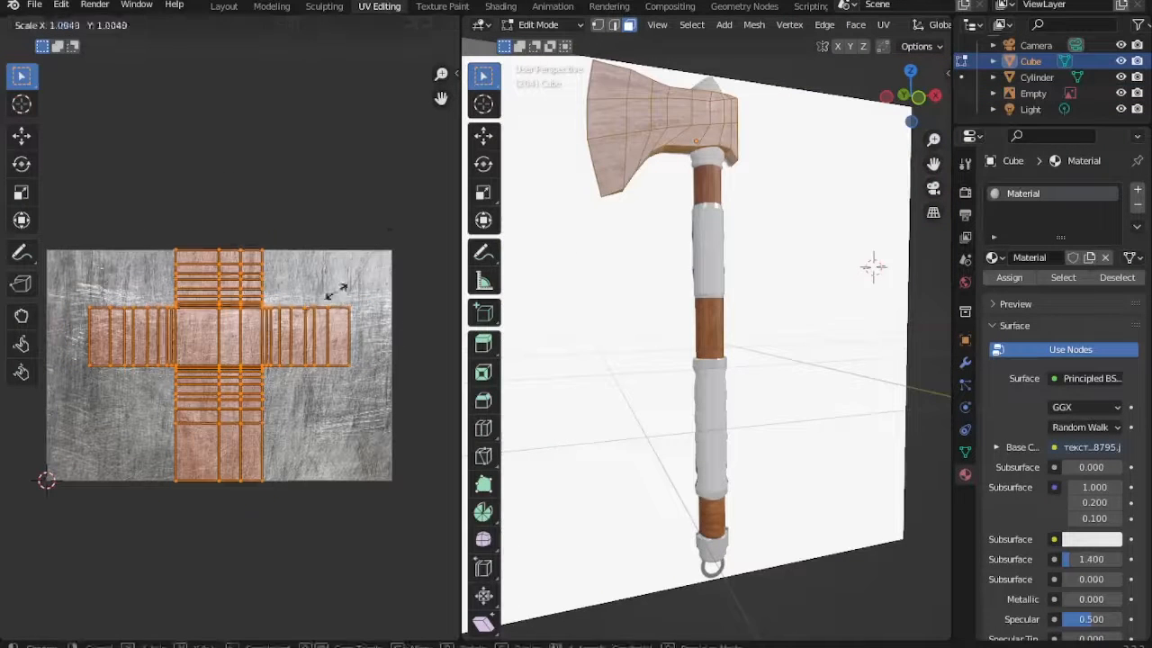
{"action": "left_click", "coordinate": [47, 254]}
{"action": "key", "text": "Tab"}
{"action": "middle_click_drag", "start_coordinate": [591, 252], "coordinate": [648, 338]}
{"action": "key", "text": "Tab"}
{"action": "key", "text": "s"}
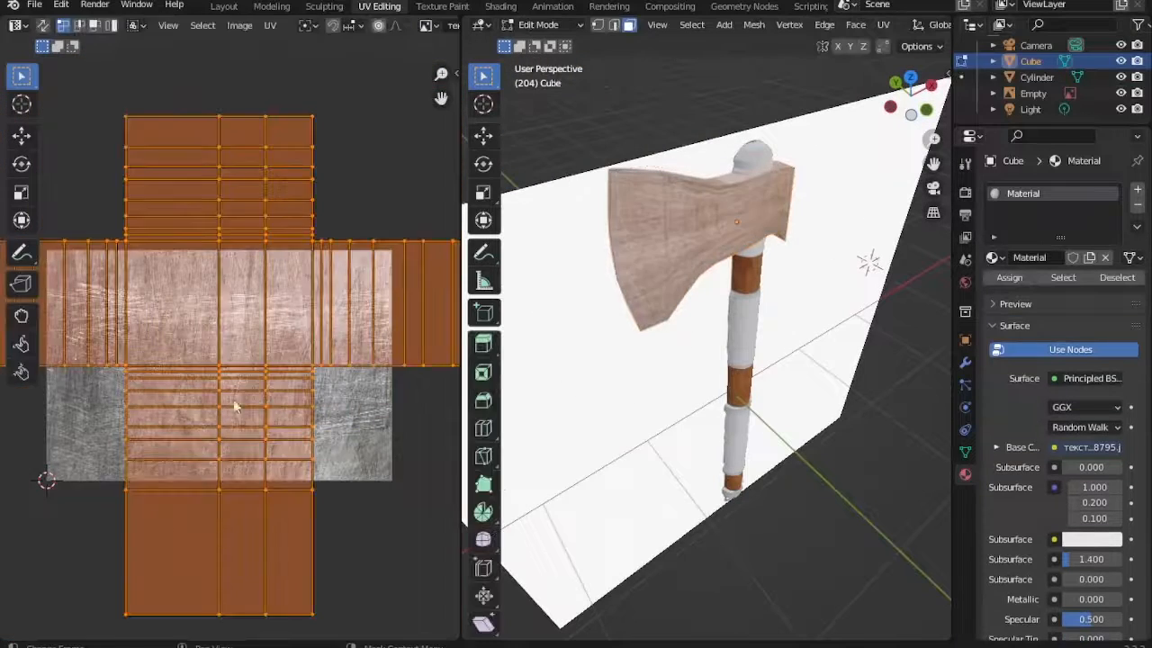
{"action": "left_click", "coordinate": [249, 419]}
{"action": "key", "text": "Tab"}
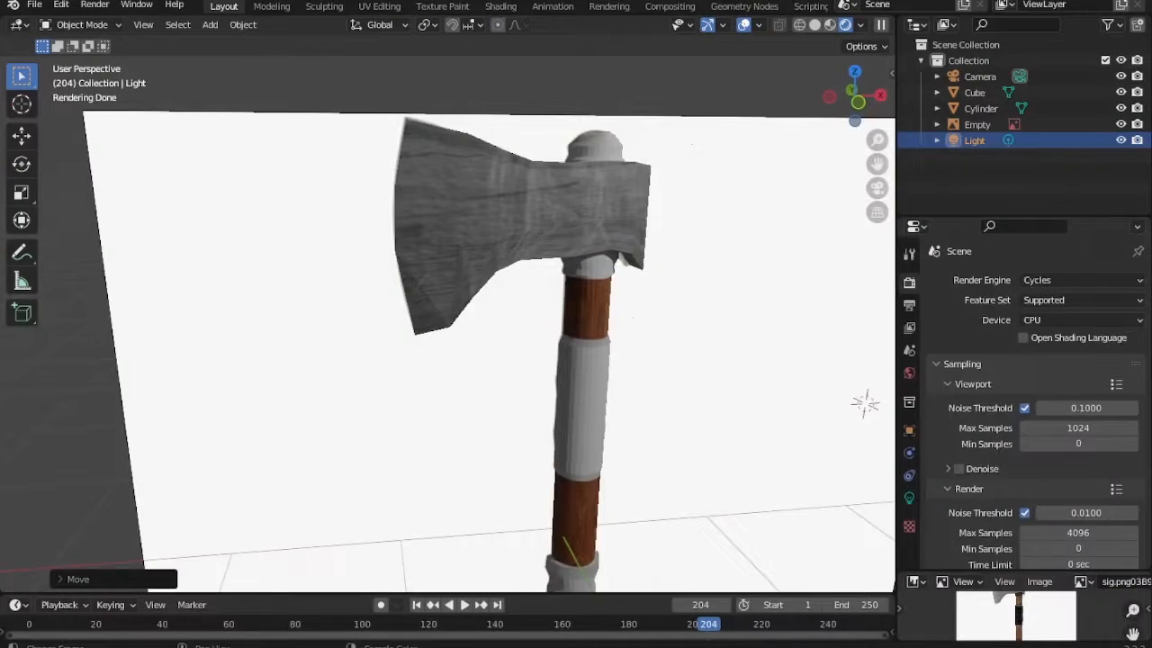
Switch the viewport from rendered to Material Preview shading and select the axe handle.
{"action": "scroll", "coordinate": [1034, 504], "scroll_direction": "down", "scroll_amount": 3}
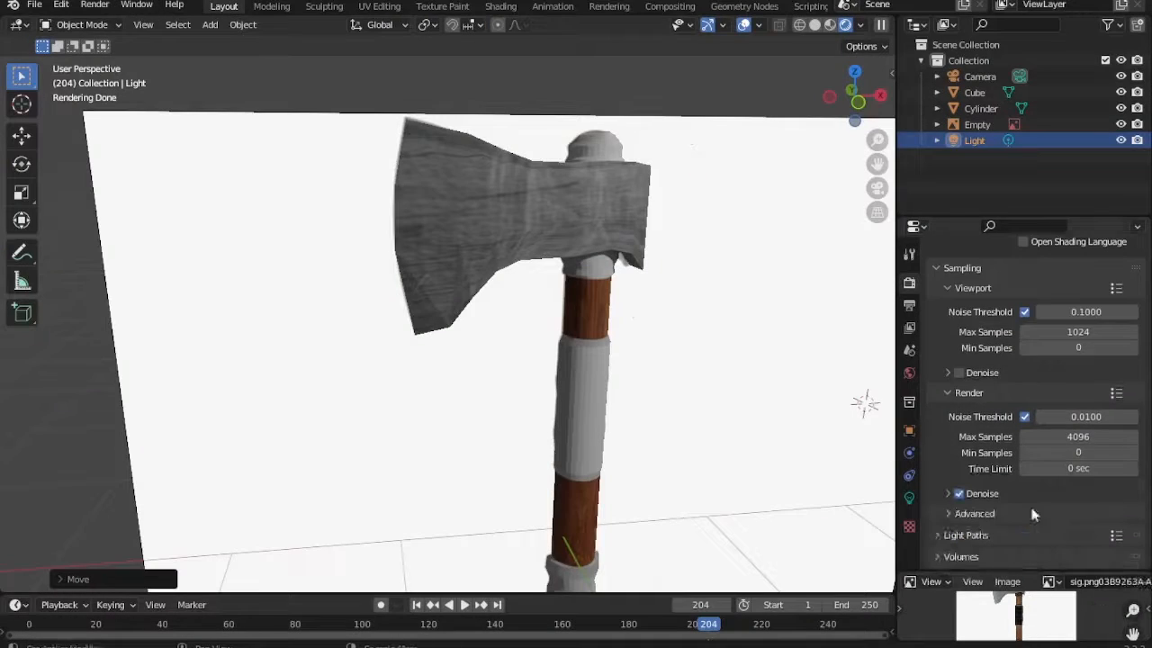
{"action": "middle_click_drag", "start_coordinate": [762, 477], "coordinate": [804, 441]}
{"action": "left_click", "coordinate": [830, 25]}
{"action": "mouse_move", "coordinate": [803, 243]}
{"action": "middle_mouse_down"}
{"action": "mouse_move", "coordinate": [766, 327]}
{"action": "mouse_move", "coordinate": [722, 347]}
{"action": "middle_mouse_up"}
{"action": "left_click", "coordinate": [597, 342]}
{"action": "middle_click_drag", "start_coordinate": [649, 302], "coordinate": [657, 387]}
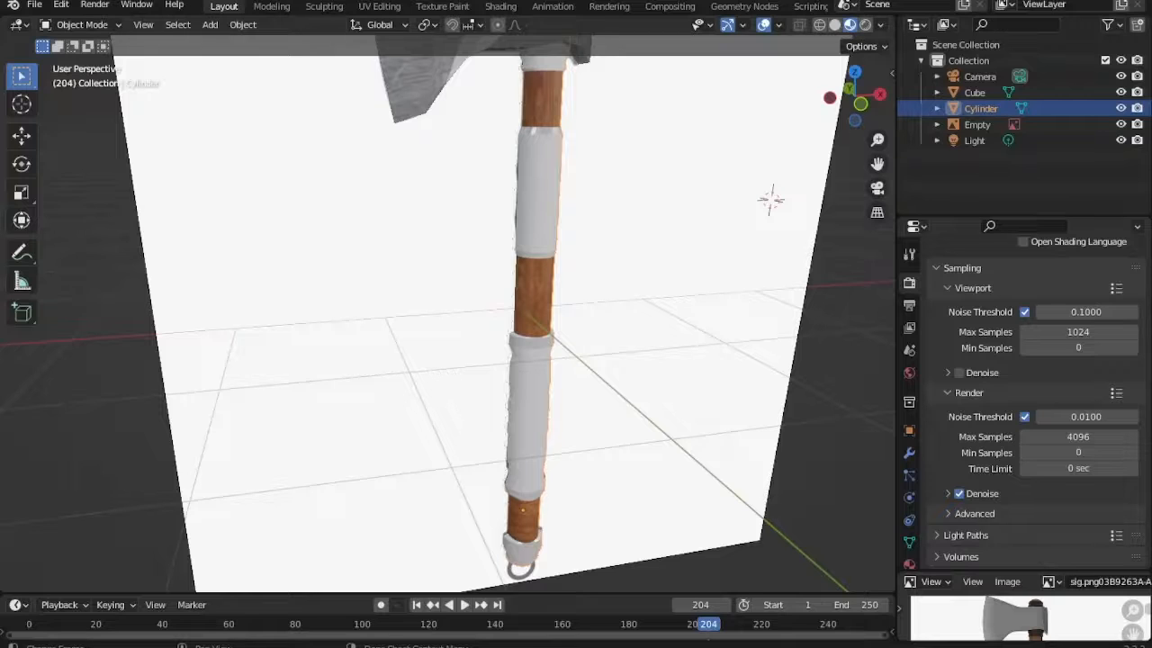
Show the handle's material settings, enlarge the reference image area, and bring the reference's lower grip into view.
{"action": "scroll", "coordinate": [955, 446], "scroll_direction": "up", "scroll_amount": 2}
{"action": "left_click", "coordinate": [909, 563]}
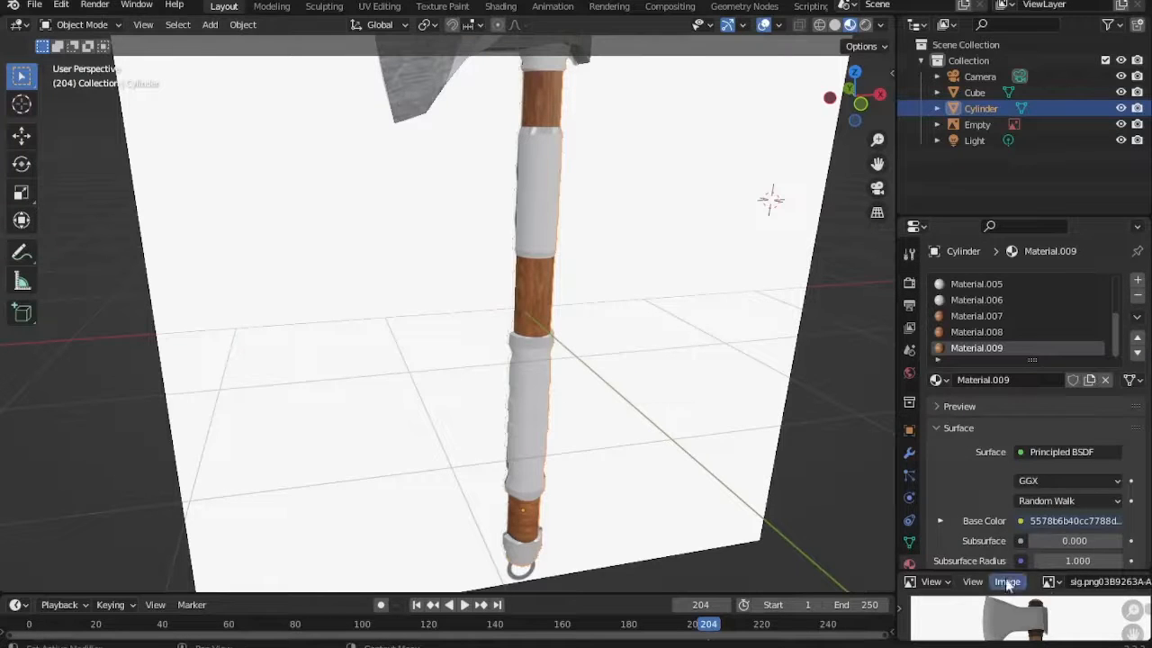
{"action": "left_click_drag", "start_coordinate": [1007, 571], "coordinate": [1005, 489]}
{"action": "middle_click_drag", "start_coordinate": [1001, 620], "coordinate": [997, 569]}
In Edit Mode, select all the face loops of the handle's lower grip between its two end rings.
{"action": "key", "text": "Tab"}
{"action": "scroll", "coordinate": [654, 439], "scroll_direction": "up", "scroll_amount": 3}
{"action": "middle_click_drag", "start_coordinate": [654, 440], "coordinate": [574, 465]}
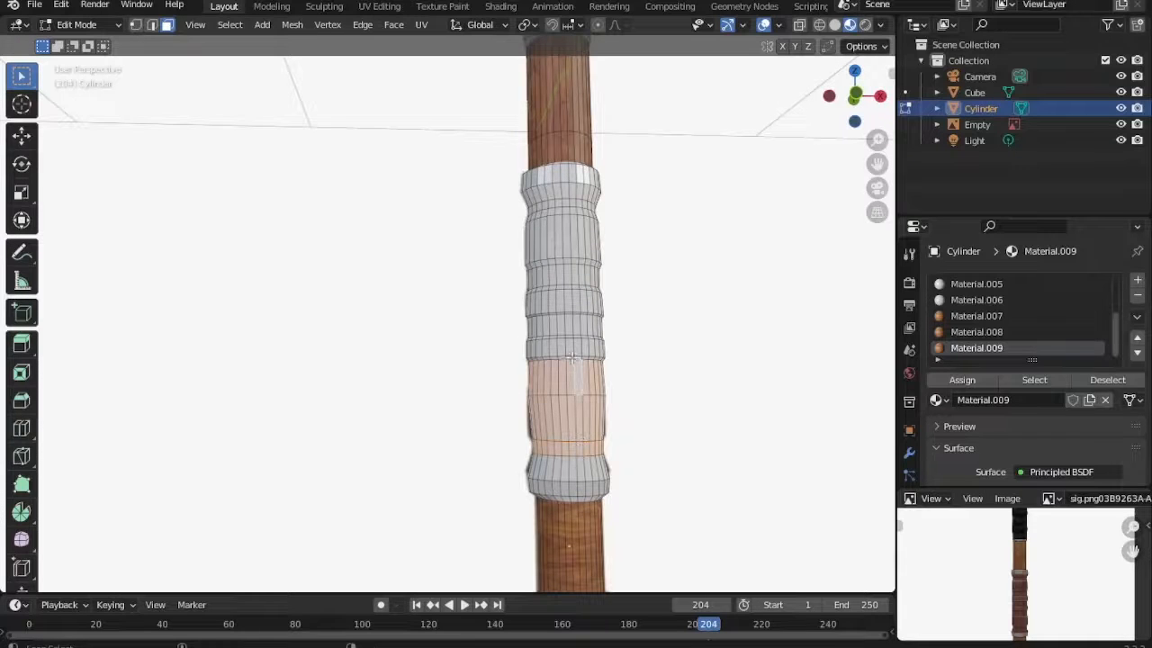
{"action": "scroll", "coordinate": [576, 358], "scroll_direction": "up", "scroll_amount": 3}
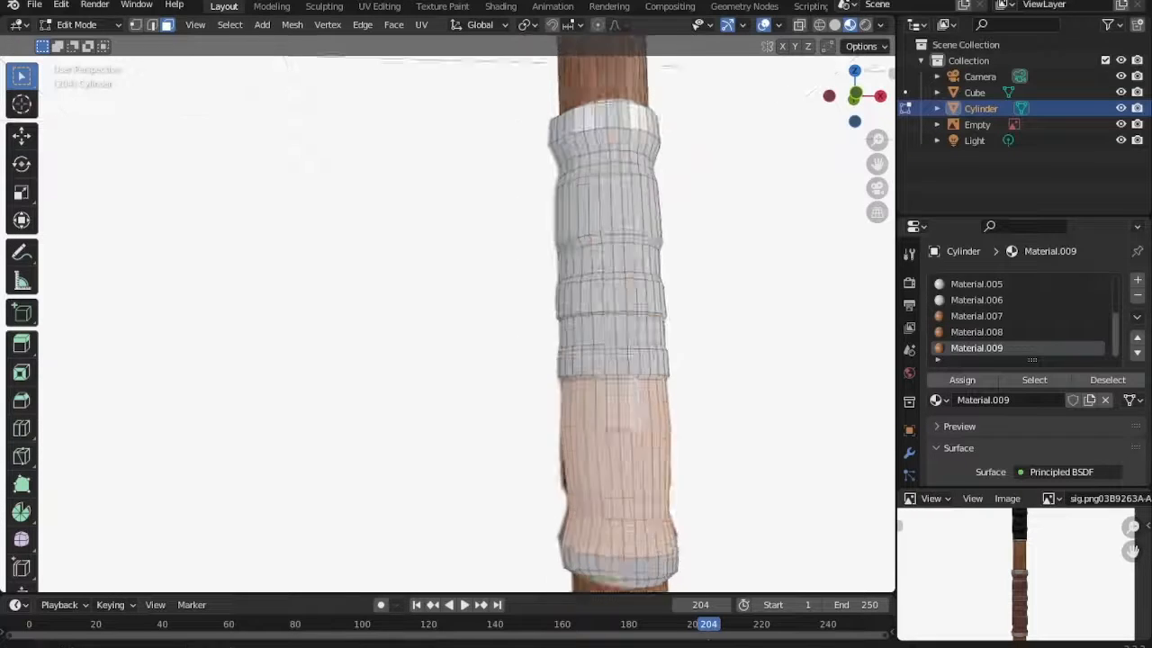
{"action": "left_click", "coordinate": [626, 295], "text": "alt+shift"}
{"action": "left_click", "coordinate": [624, 271], "text": "alt+shift"}
{"action": "middle_click_drag", "start_coordinate": [623, 261], "coordinate": [609, 323]}
{"action": "left_click", "coordinate": [602, 342], "text": "alt+shift"}
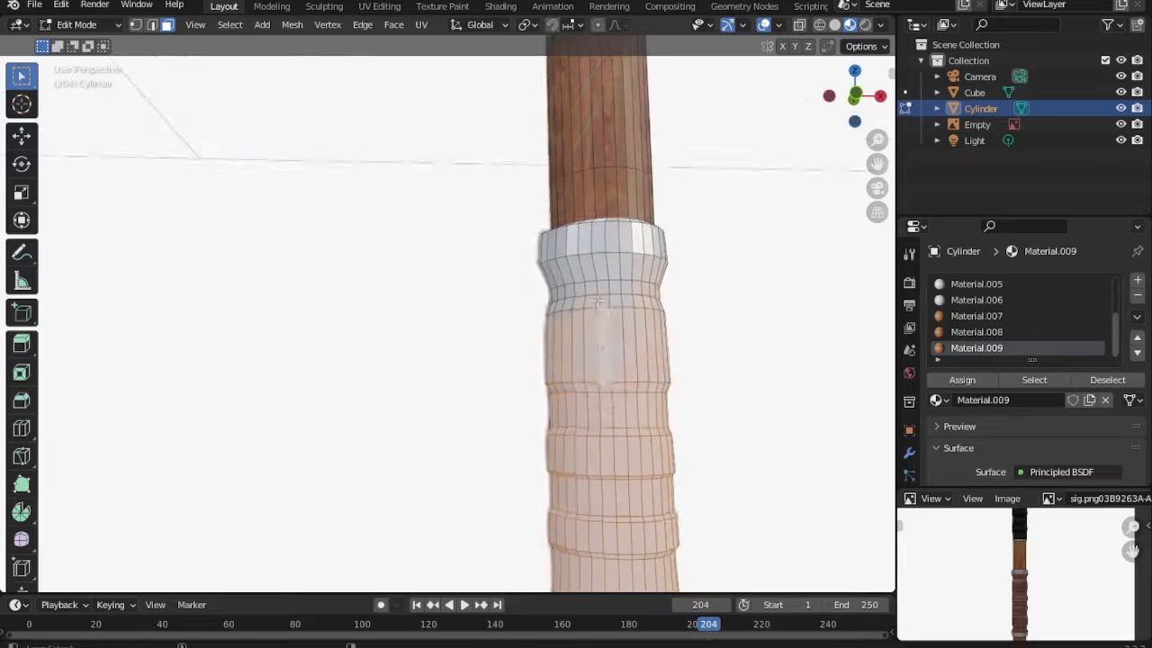
{"action": "left_click", "coordinate": [592, 268], "text": "alt+shift"}
{"action": "scroll", "coordinate": [591, 270], "scroll_direction": "down", "scroll_amount": 2}
Add a material slot with a new material to the handle and assign it to the selected grip faces.
{"action": "left_click", "coordinate": [1137, 281]}
{"action": "left_click", "coordinate": [1022, 400]}
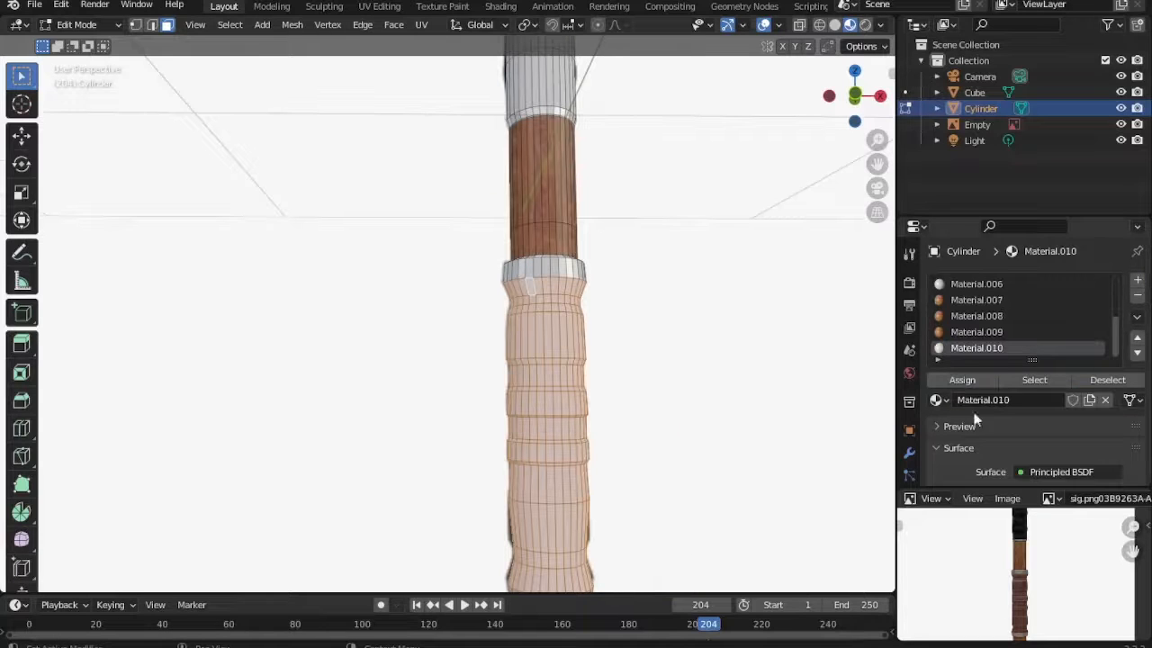
{"action": "scroll", "coordinate": [1035, 405], "scroll_direction": "down", "scroll_amount": 3}
{"action": "left_click", "coordinate": [1071, 444]}
In the Shading workspace, add an Image Texture node with the dark wood image and connect its Color output to Base Color.
{"action": "left_click", "coordinate": [501, 8]}
{"action": "key", "text": "shift+a"}
{"action": "mouse_move", "coordinate": [551, 509]}
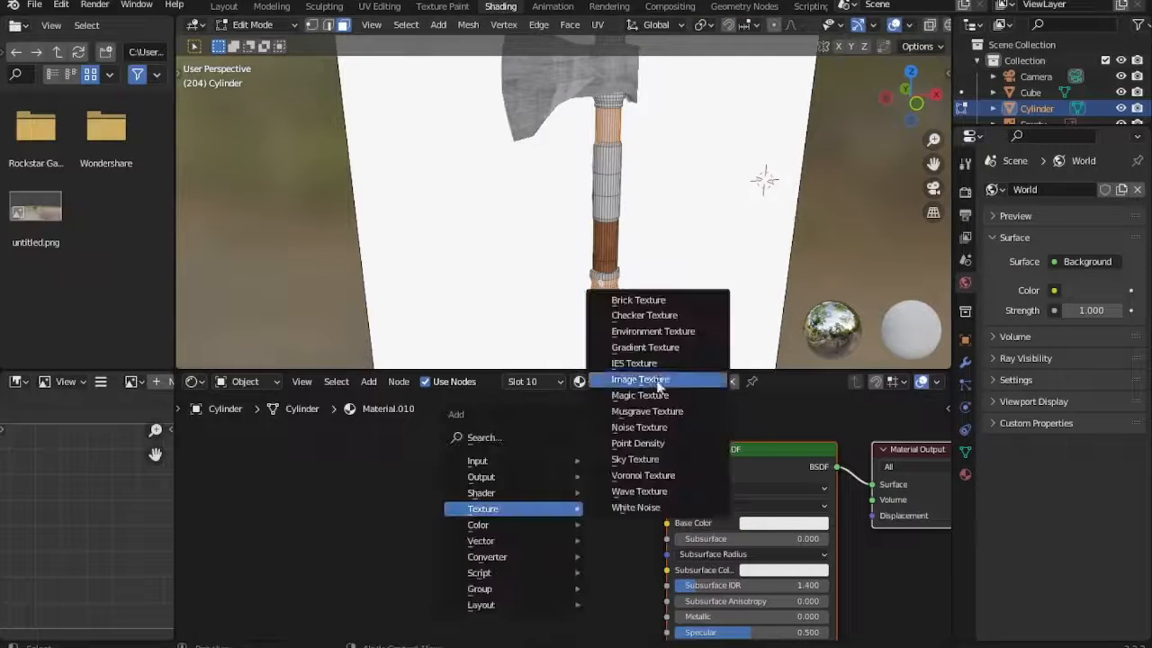
{"action": "left_click", "coordinate": [660, 381]}
{"action": "left_click", "coordinate": [378, 445]}
{"action": "left_click_drag", "start_coordinate": [546, 467], "coordinate": [667, 523]}
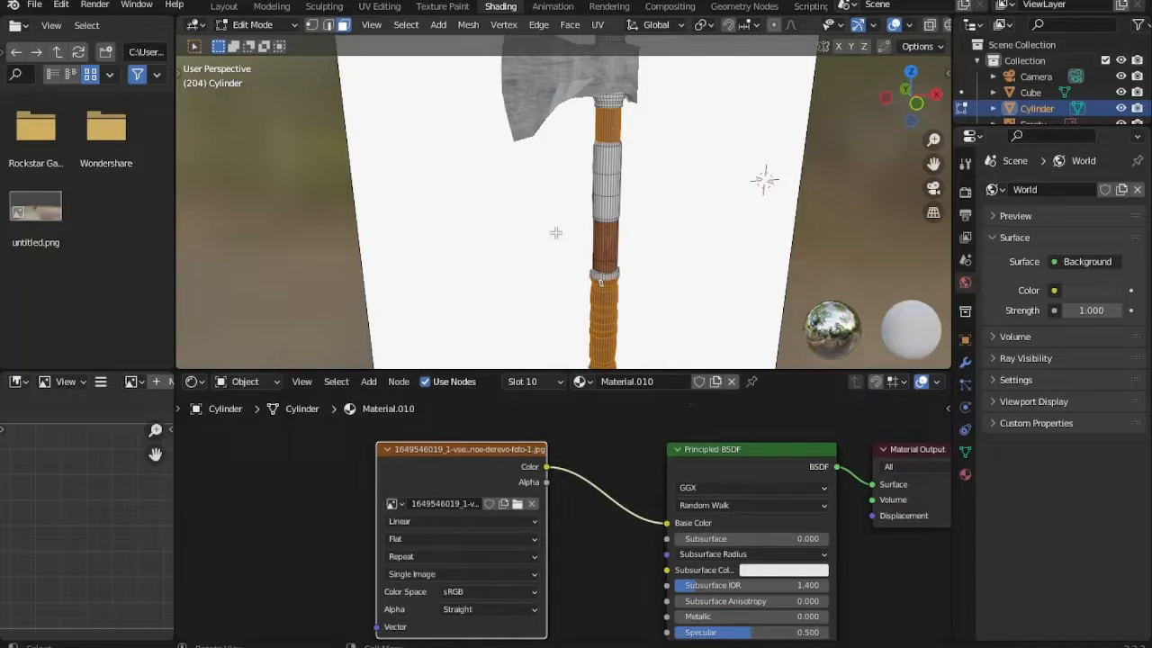
Examine the grip's dark wood texture up close in Object Mode and its UV layout in the UV Editing workspace.
{"action": "key", "text": "Tab"}
{"action": "middle_click_drag", "start_coordinate": [639, 321], "coordinate": [639, 296], "text": "shift"}
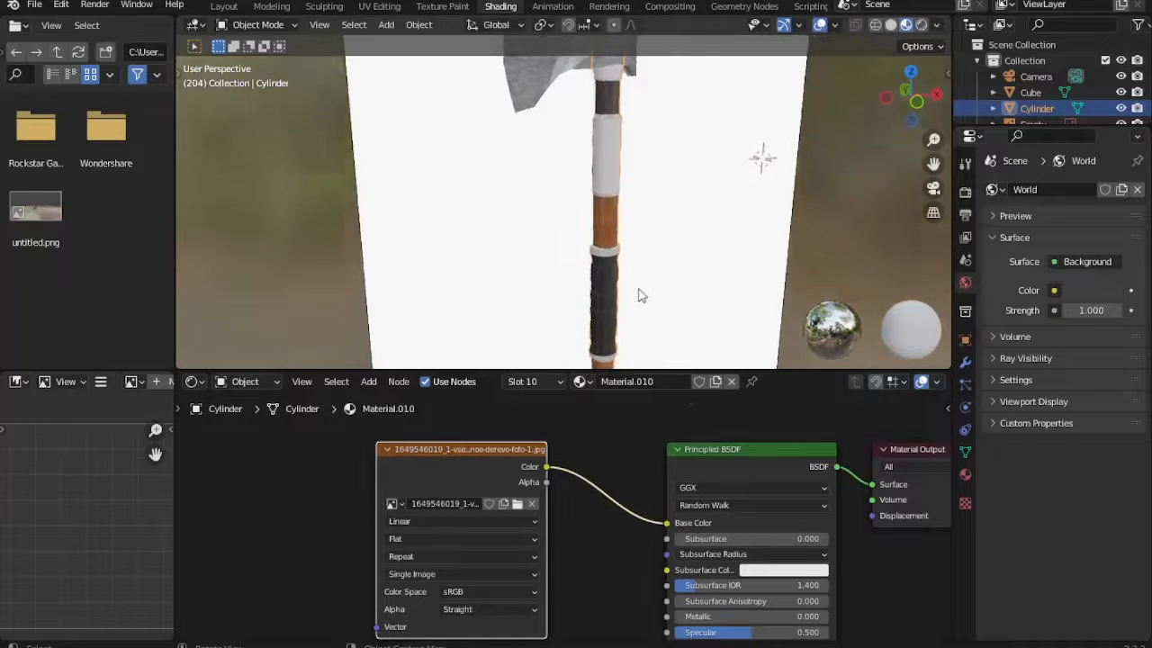
{"action": "scroll", "coordinate": [640, 296], "scroll_direction": "up", "scroll_amount": 8}
{"action": "middle_click_drag", "start_coordinate": [720, 315], "coordinate": [709, 187], "text": "shift"}
{"action": "left_click", "coordinate": [379, 7]}
{"action": "scroll", "coordinate": [368, 360], "scroll_direction": "down", "scroll_amount": 2}
{"action": "middle_click_drag", "start_coordinate": [699, 405], "coordinate": [623, 367]}
{"action": "scroll", "coordinate": [622, 367], "scroll_direction": "up", "scroll_amount": 3}
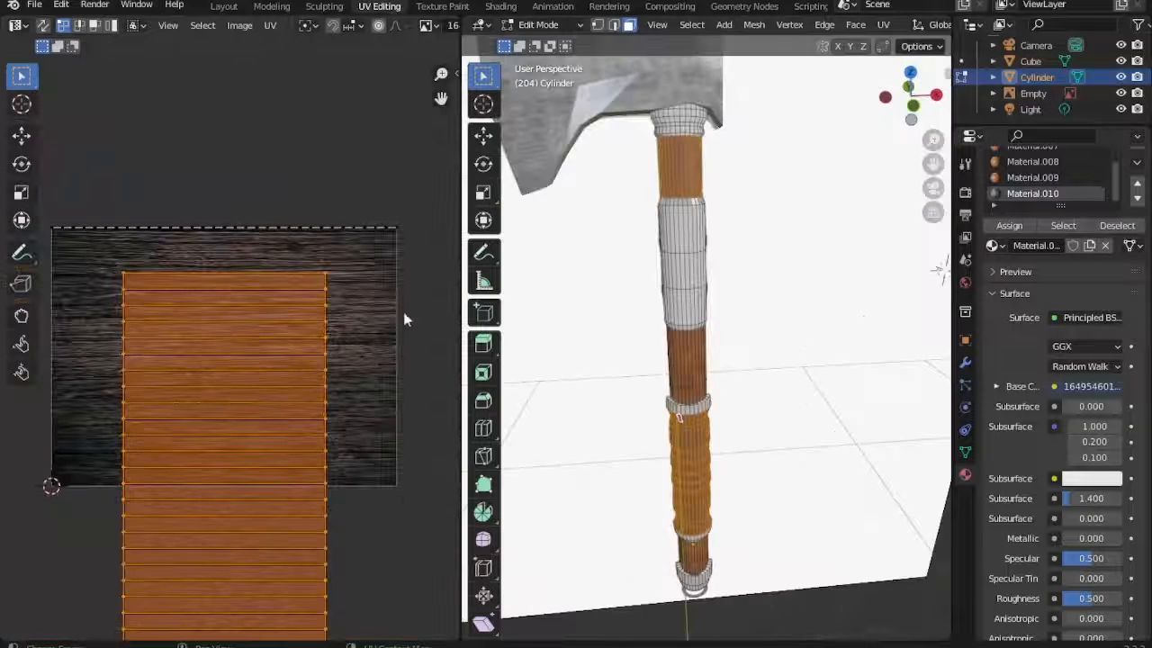
{"action": "scroll", "coordinate": [713, 407], "scroll_direction": "up", "scroll_amount": 2}
{"action": "middle_click_drag", "start_coordinate": [713, 406], "coordinate": [724, 275], "text": "shift"}
{"action": "scroll", "coordinate": [724, 275], "scroll_direction": "up", "scroll_amount": 3}
Try scaling and reselecting the UVs over the dark wood image, and undo these changes.
{"action": "key", "text": "s"}
{"action": "left_click", "coordinate": [311, 466]}
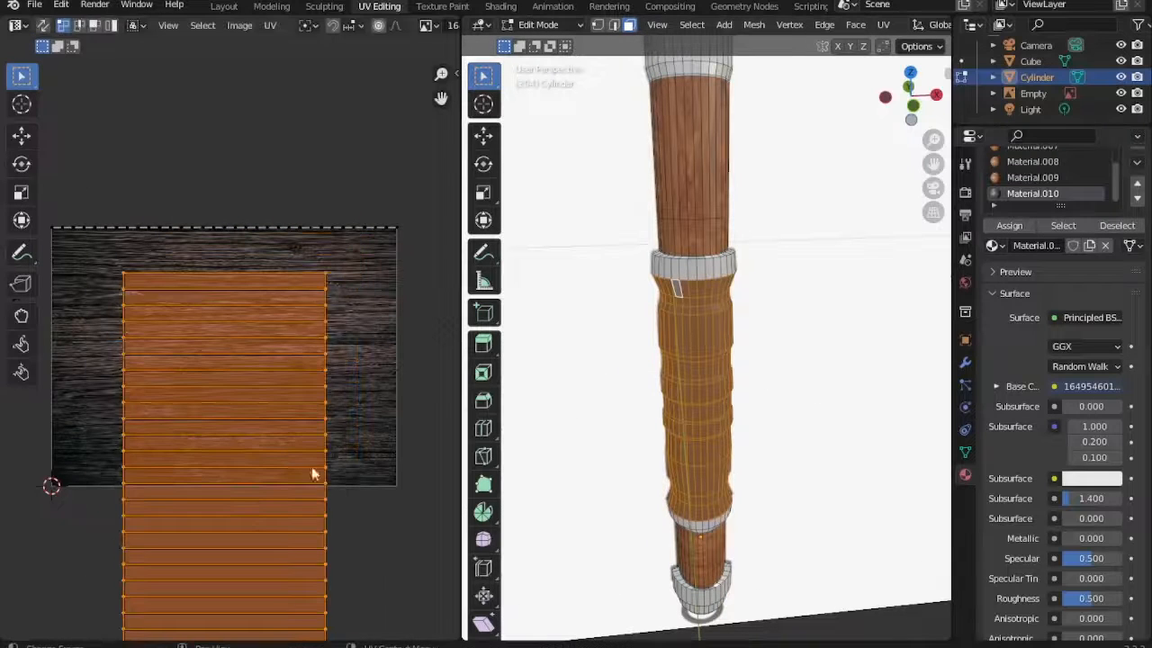
{"action": "middle_click_drag", "start_coordinate": [157, 288], "coordinate": [298, 379]}
{"action": "left_click", "coordinate": [266, 437]}
{"action": "key", "text": "ctrl+z"}
{"action": "left_click", "coordinate": [334, 318]}
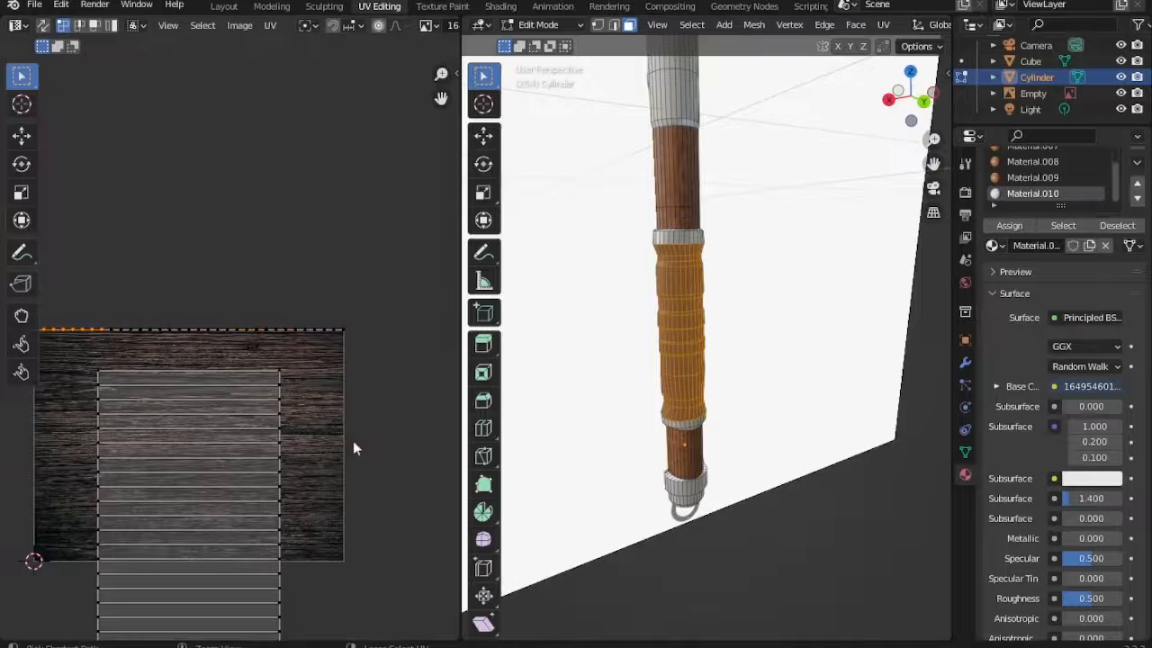
{"action": "key", "text": "ctrl+z"}
{"action": "middle_click_drag", "start_coordinate": [270, 398], "coordinate": [376, 405]}
Replace the grip material's dark wood texture node with one using the reddish-brown wood image, and return to UV Editing.
{"action": "left_click", "coordinate": [501, 7]}
{"action": "scroll", "coordinate": [446, 469], "scroll_direction": "down", "scroll_amount": 1}
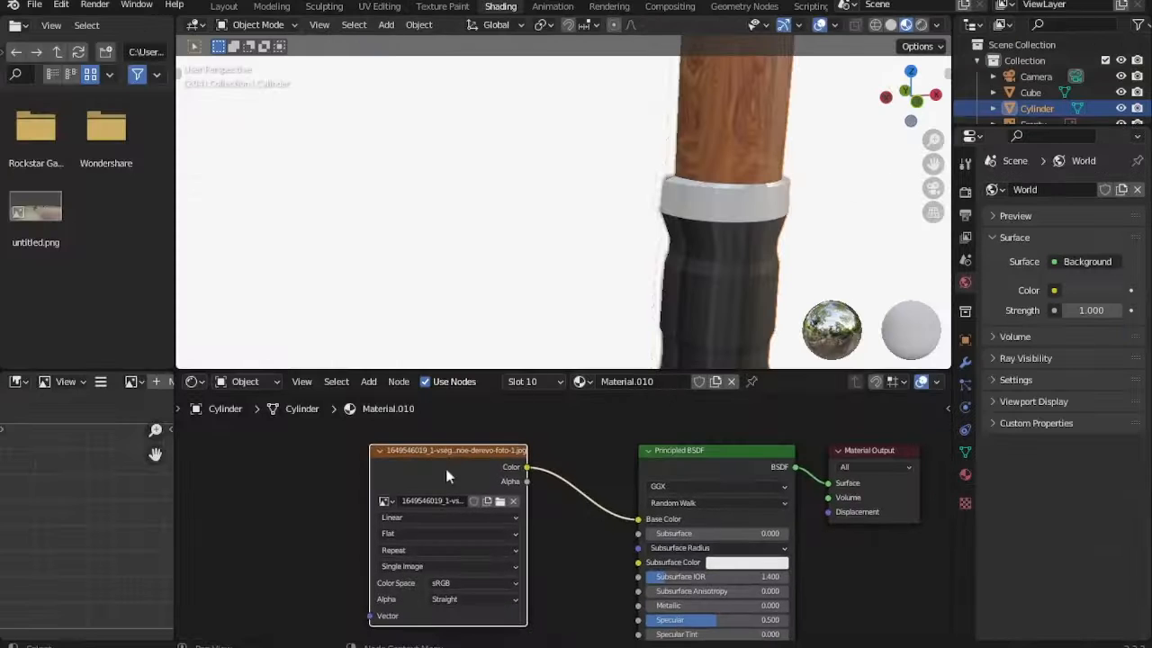
{"action": "key", "text": "x"}
{"action": "scroll", "coordinate": [602, 568], "scroll_direction": "down", "scroll_amount": 1}
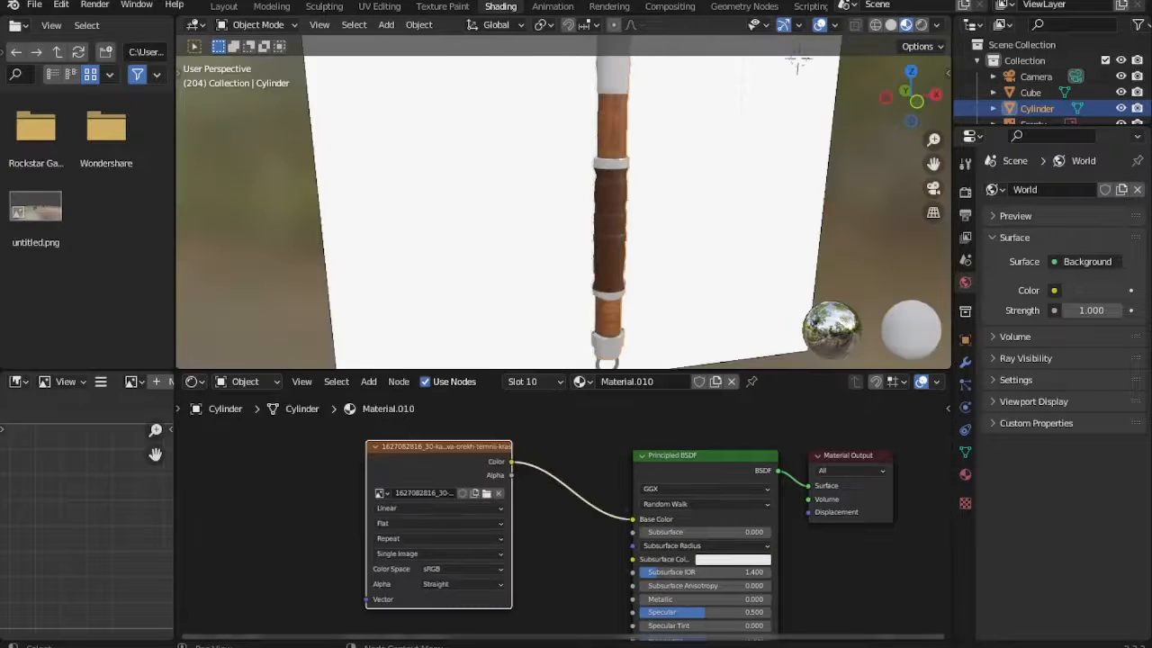
{"action": "left_click", "coordinate": [379, 6]}
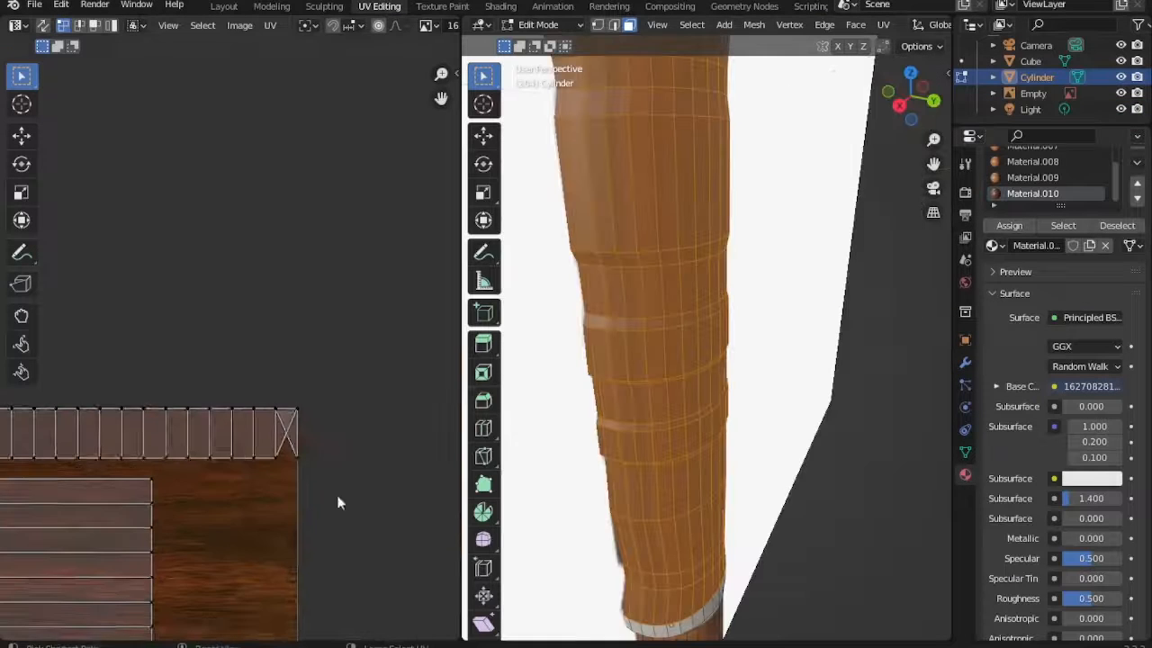
Try to uncross the last face of the grip's UV strip by moving its lower corner point to the upper corner.
{"action": "scroll", "coordinate": [336, 495], "scroll_direction": "up", "scroll_amount": 3}
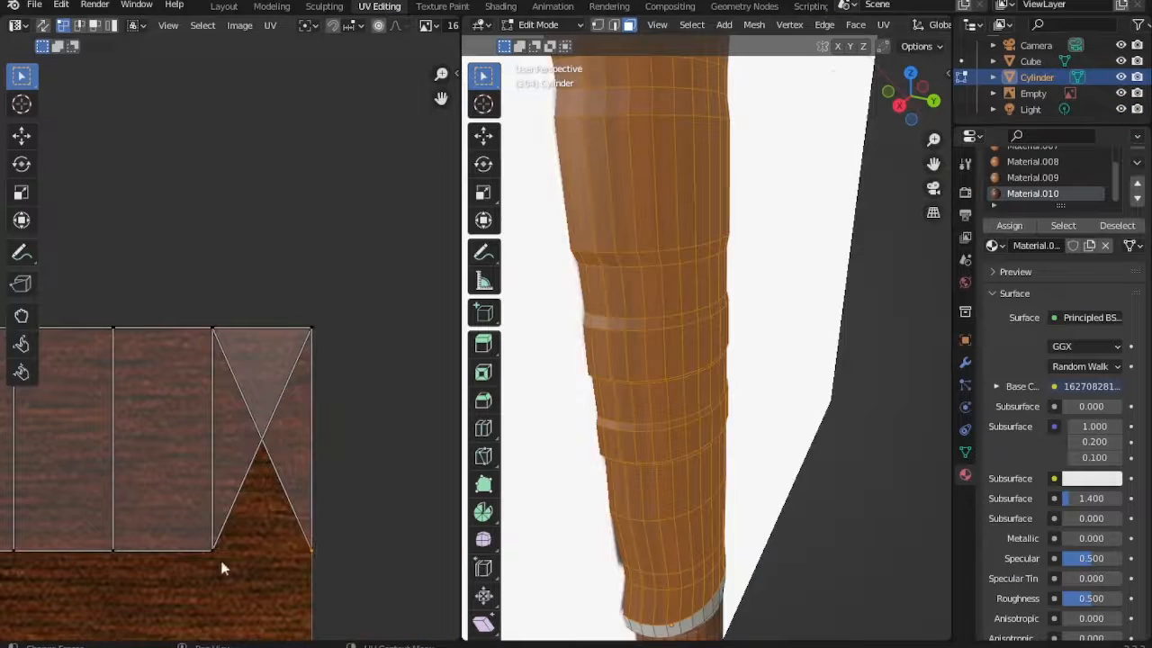
{"action": "left_click_drag", "start_coordinate": [311, 329], "coordinate": [318, 311]}
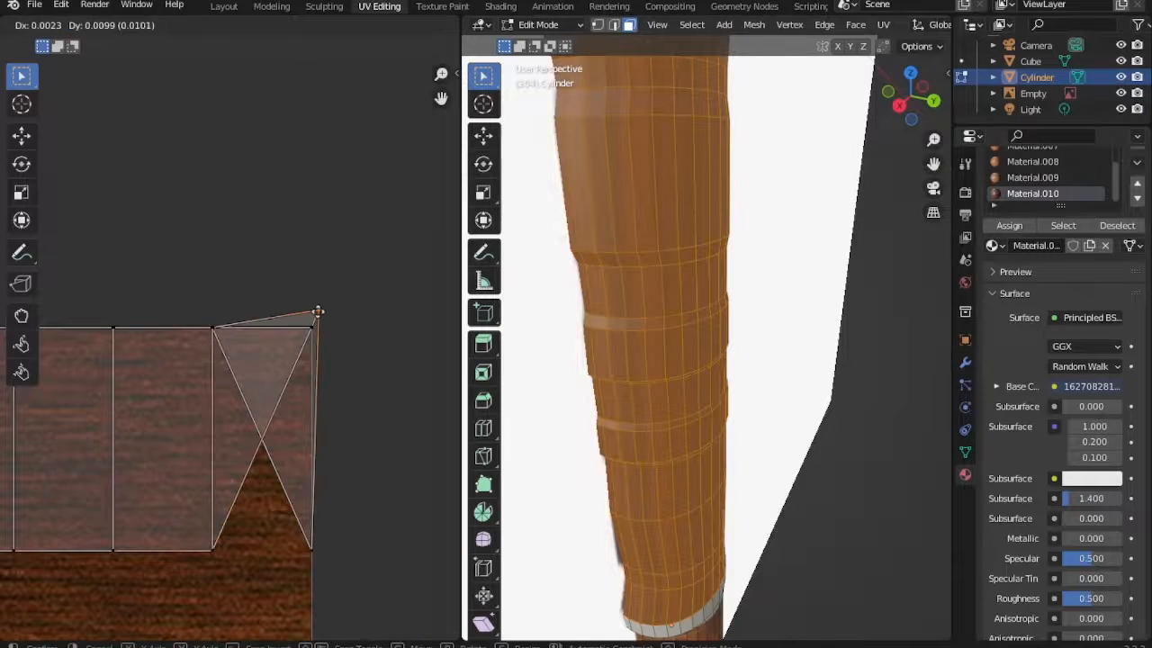
{"action": "right_click", "coordinate": [304, 342]}
{"action": "left_click", "coordinate": [309, 548]}
{"action": "key", "text": "g"}
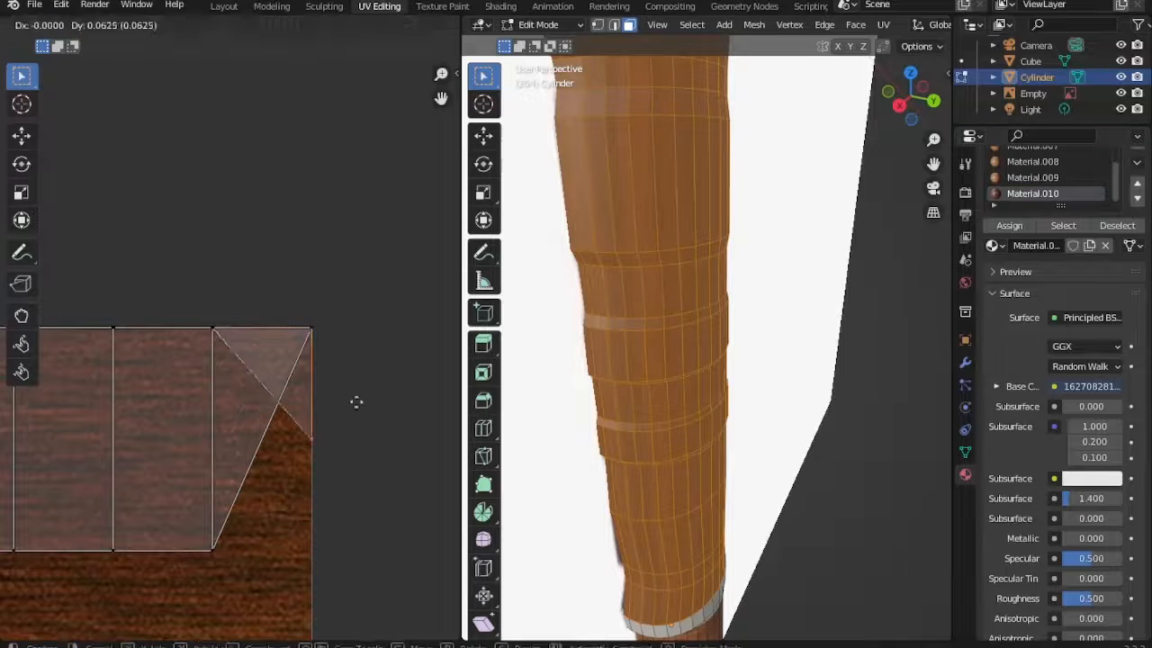
{"action": "left_click", "coordinate": [344, 358]}
{"action": "left_click", "coordinate": [311, 330]}
{"action": "key", "text": "g"}
{"action": "right_click", "coordinate": [313, 374]}
Try to separate the overlapping upper corner points of the crossed UV face and move one to the lower corner.
{"action": "scroll", "coordinate": [324, 330], "scroll_direction": "up", "scroll_amount": 5}
{"action": "middle_click_drag", "start_coordinate": [325, 330], "coordinate": [186, 370]}
{"action": "left_click", "coordinate": [335, 331]}
{"action": "key", "text": "g"}
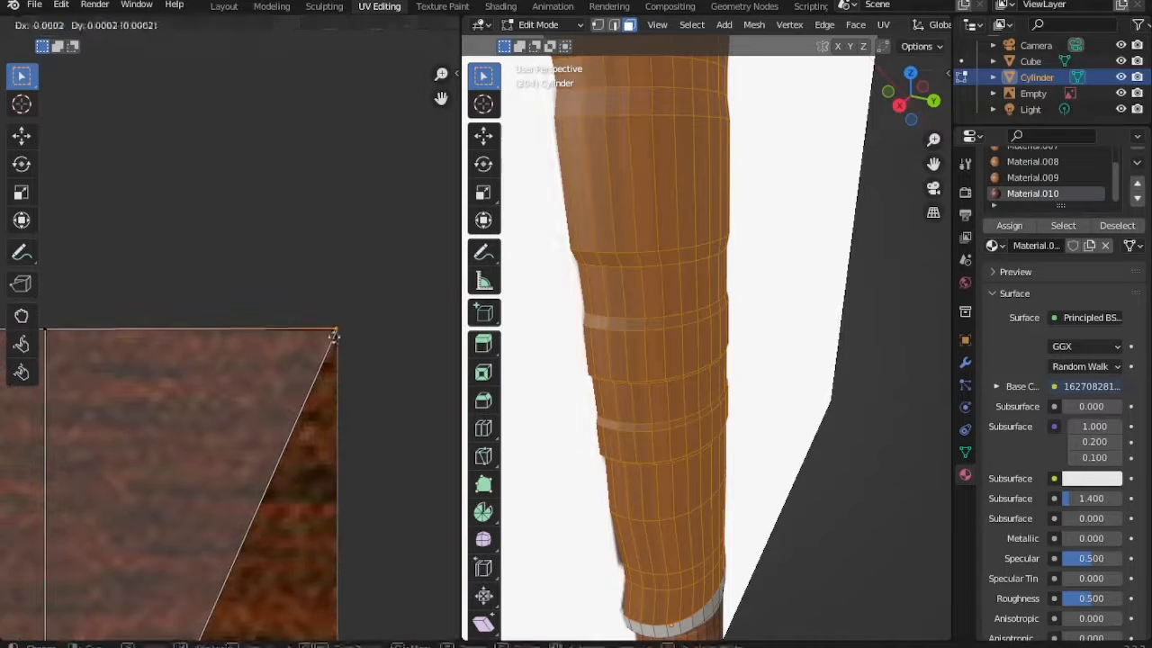
{"action": "left_click", "coordinate": [333, 336]}
{"action": "scroll", "coordinate": [335, 351], "scroll_direction": "down", "scroll_amount": 4}
{"action": "middle_click_drag", "start_coordinate": [339, 411], "coordinate": [376, 297]}
{"action": "key", "text": "g"}
{"action": "left_click", "coordinate": [342, 543]}
Recheck the overlapping upper corner points and undo the recent moves of the crossed face's UV points.
{"action": "middle_click_drag", "start_coordinate": [340, 234], "coordinate": [330, 354]}
{"action": "scroll", "coordinate": [359, 349], "scroll_direction": "up", "scroll_amount": 3}
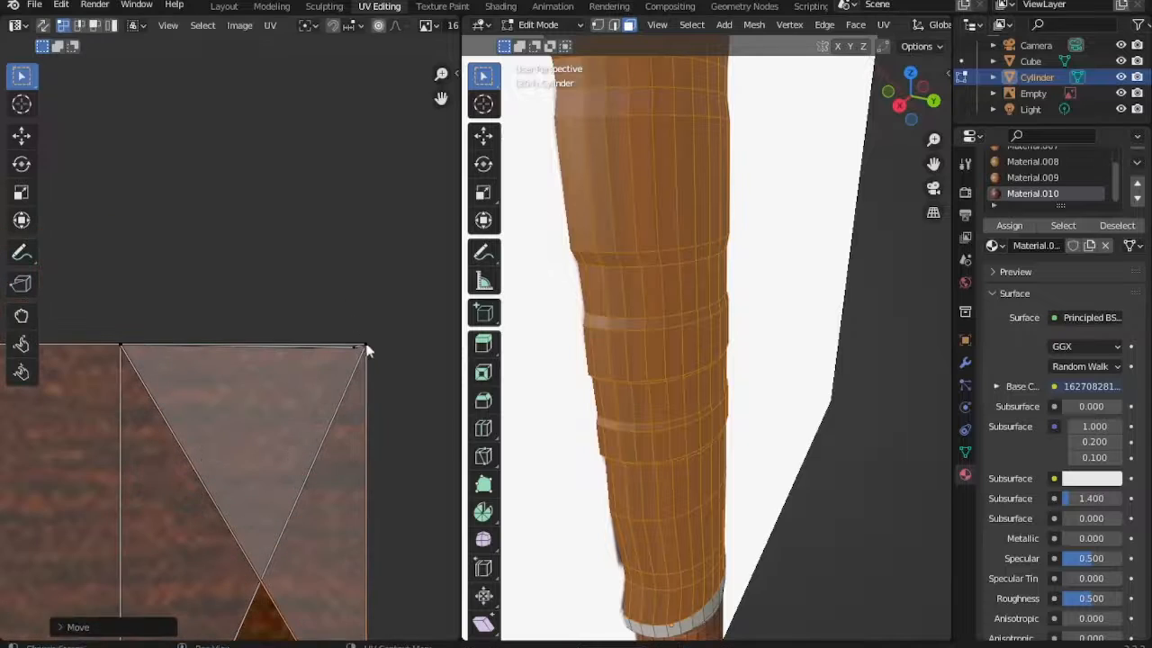
{"action": "left_click", "coordinate": [365, 349]}
{"action": "key", "text": "g"}
{"action": "right_click", "coordinate": [328, 343]}
{"action": "key", "text": "ctrl+z"}
{"action": "key", "text": "ctrl+z"}
{"action": "key", "text": "ctrl+z"}
{"action": "key", "text": "ctrl+z"}
{"action": "key", "text": "ctrl+z"}
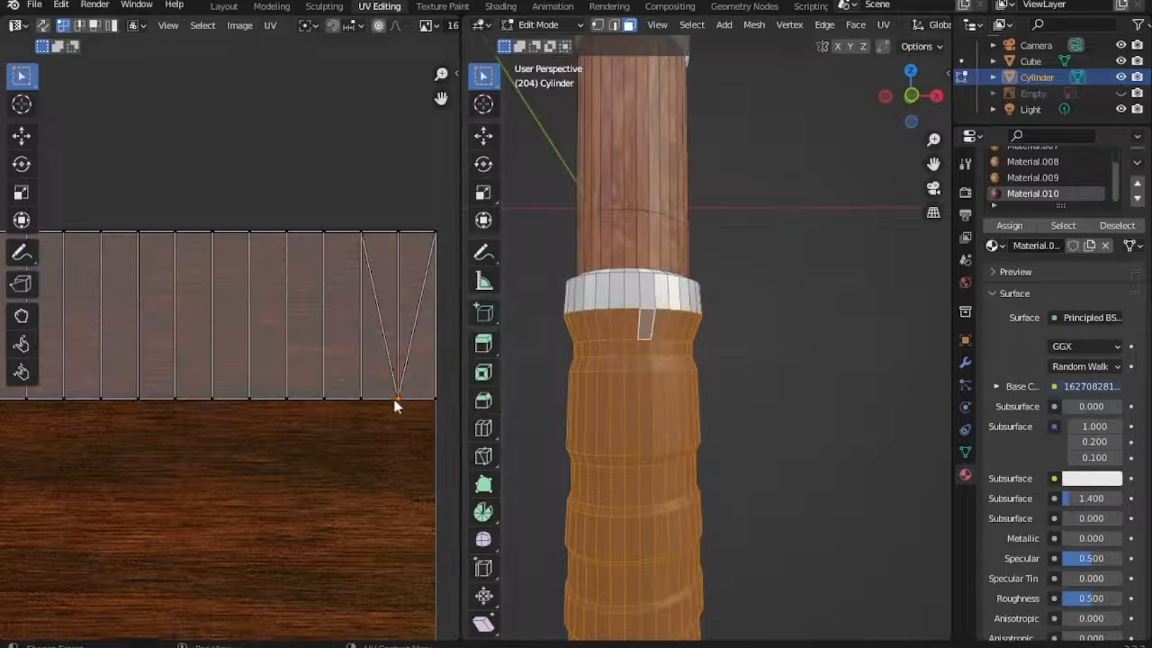
Uncross the faces near the end of the grip's UV strip by moving the misplaced lower points 0.25 up to its upper edge.
{"action": "left_click", "coordinate": [393, 399]}
{"action": "key", "text": "g"}
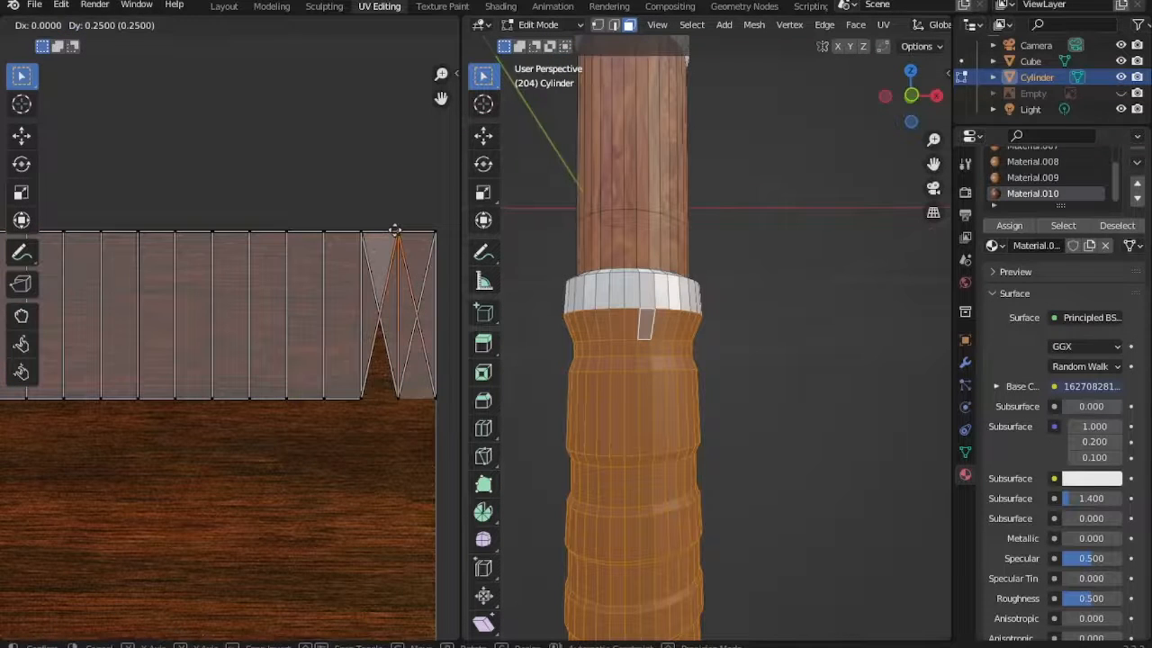
{"action": "left_click", "coordinate": [395, 230]}
{"action": "scroll", "coordinate": [400, 431], "scroll_direction": "down", "scroll_amount": 1}
{"action": "scroll", "coordinate": [387, 410], "scroll_direction": "up", "scroll_amount": 2}
{"action": "left_click", "coordinate": [382, 407]}
{"action": "key", "text": "g"}
{"action": "left_click", "coordinate": [381, 216]}
{"action": "scroll", "coordinate": [351, 306], "scroll_direction": "down", "scroll_amount": 4}
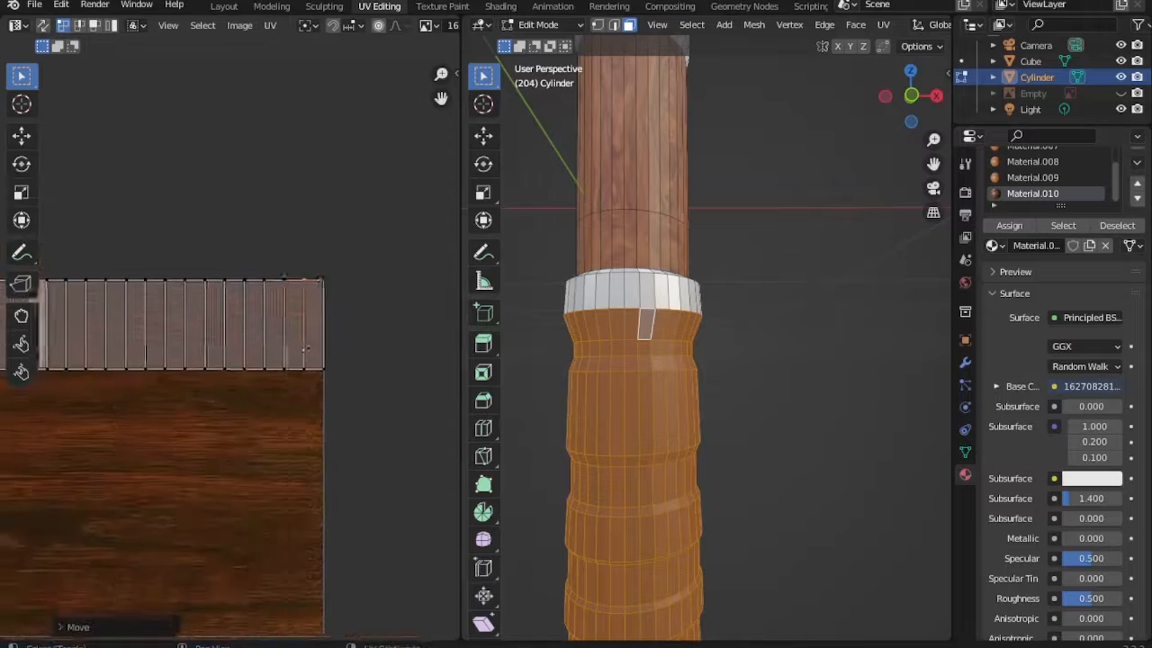
Move the lower row of the grip's UV points down to the image's bottom edge so the strip covers the wood image.
{"action": "scroll", "coordinate": [306, 348], "scroll_direction": "down", "scroll_amount": 3}
{"action": "middle_click_drag", "start_coordinate": [54, 375], "coordinate": [169, 370]}
{"action": "left_click_drag", "start_coordinate": [106, 350], "coordinate": [437, 417]}
{"action": "key", "text": "g"}
{"action": "left_click", "coordinate": [402, 554]}
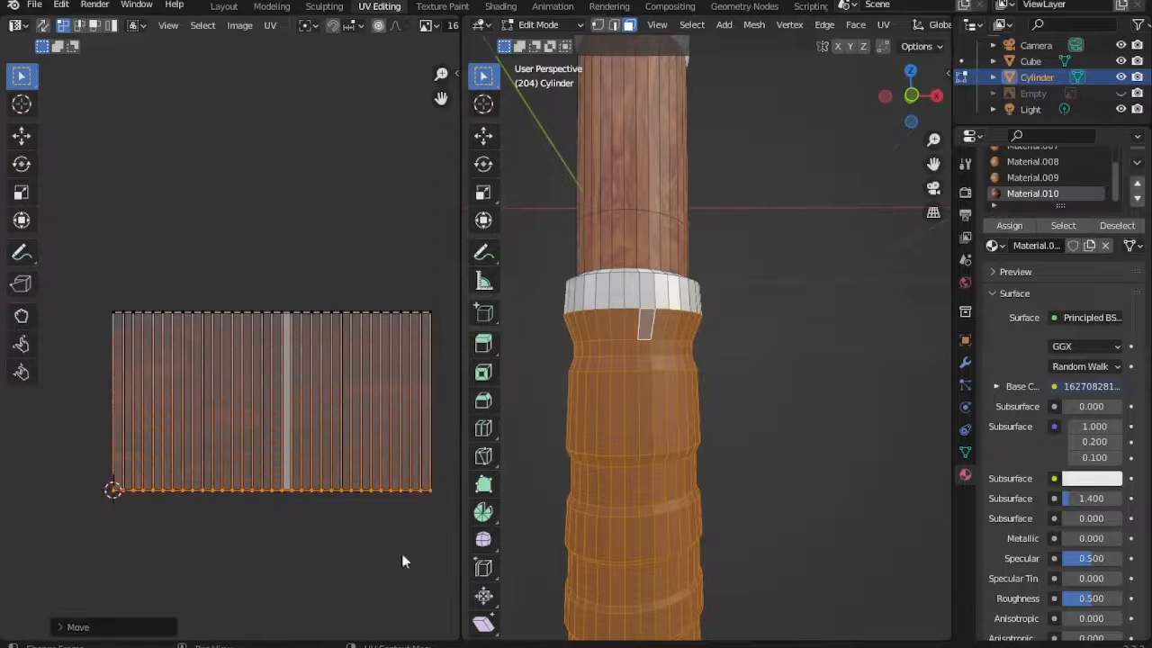
Rotate all the grip's UVs by 90 degrees and scale them uniformly to 0.6.
{"action": "key", "text": "Tab"}
{"action": "key", "text": "Tab"}
{"action": "type", "text": "ar90"}
{"action": "key", "text": "Return"}
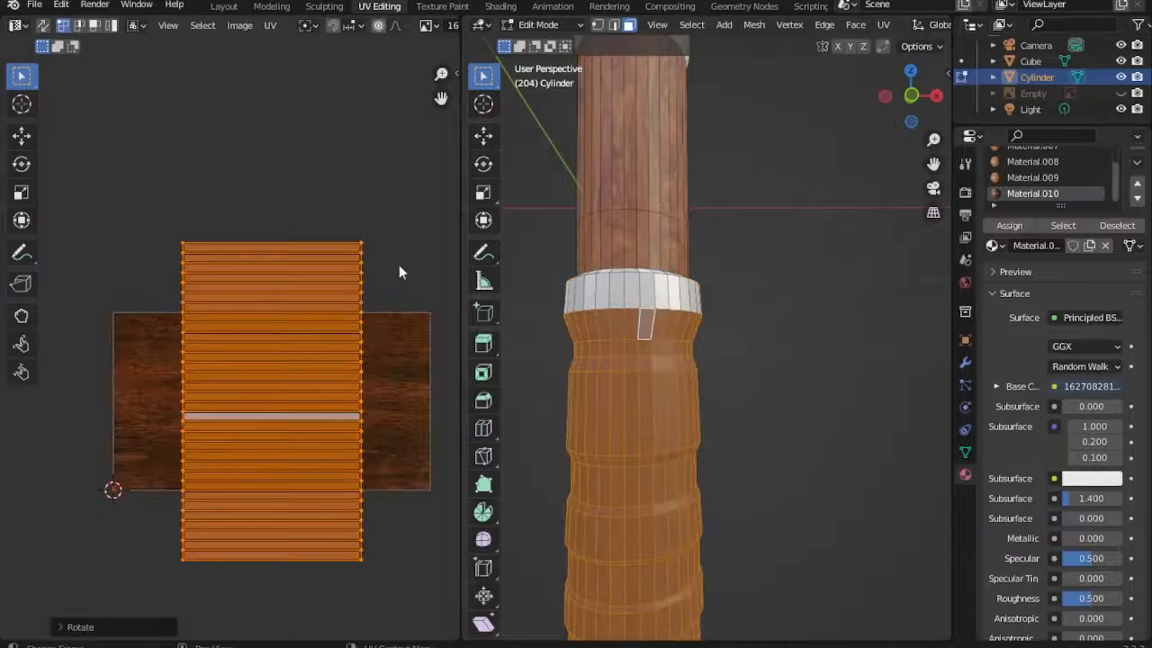
{"action": "key", "text": "s"}
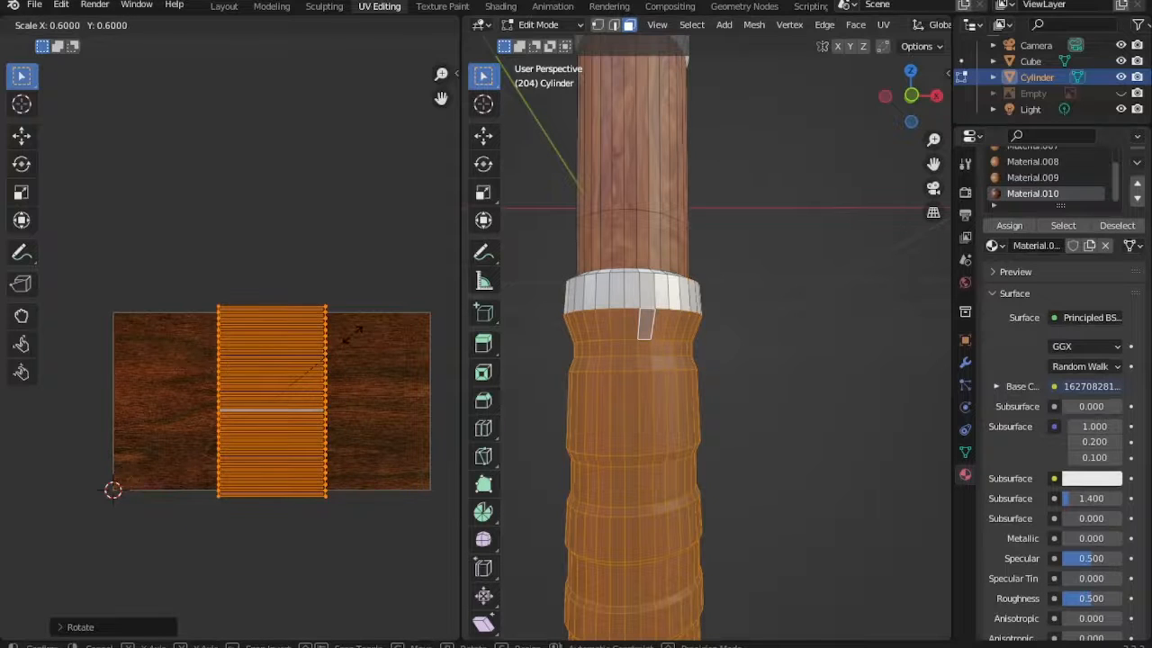
{"action": "left_click", "coordinate": [352, 335]}
Widen the grip's UVs by moving the two end columns of points horizontally outward, just past the wood image's side edges.
{"action": "left_click_drag", "start_coordinate": [298, 284], "coordinate": [373, 519]}
{"action": "key", "text": "g"}
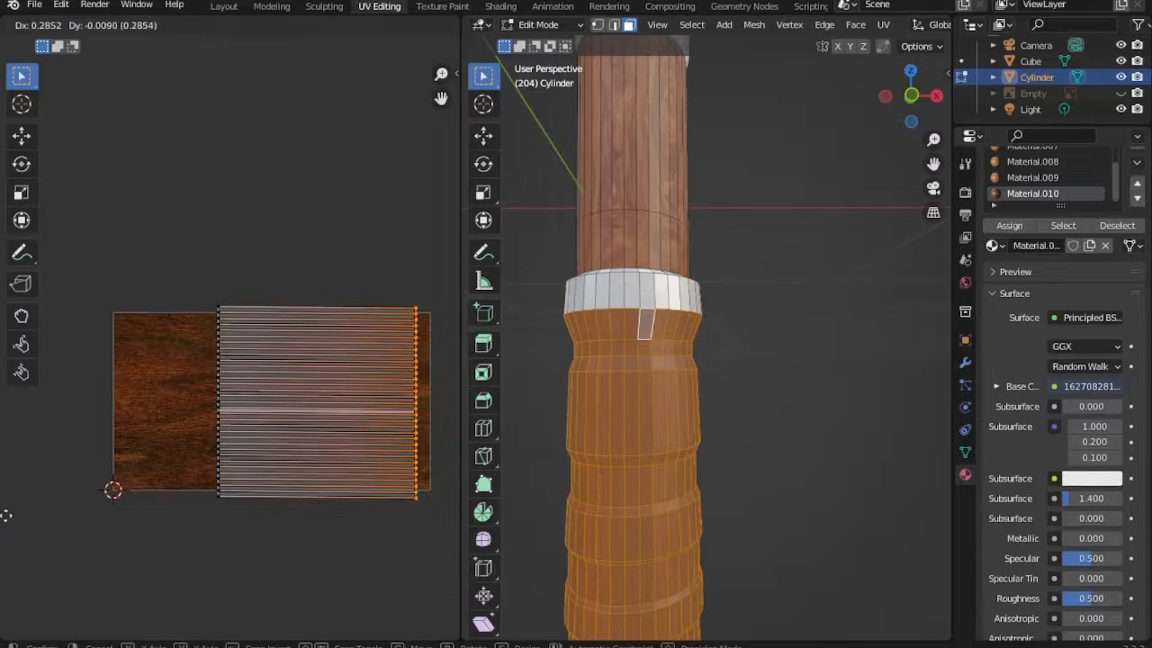
{"action": "left_click", "coordinate": [27, 516], "text": "ctrl"}
{"action": "left_click_drag", "start_coordinate": [236, 276], "coordinate": [137, 514]}
{"action": "key", "text": "g"}
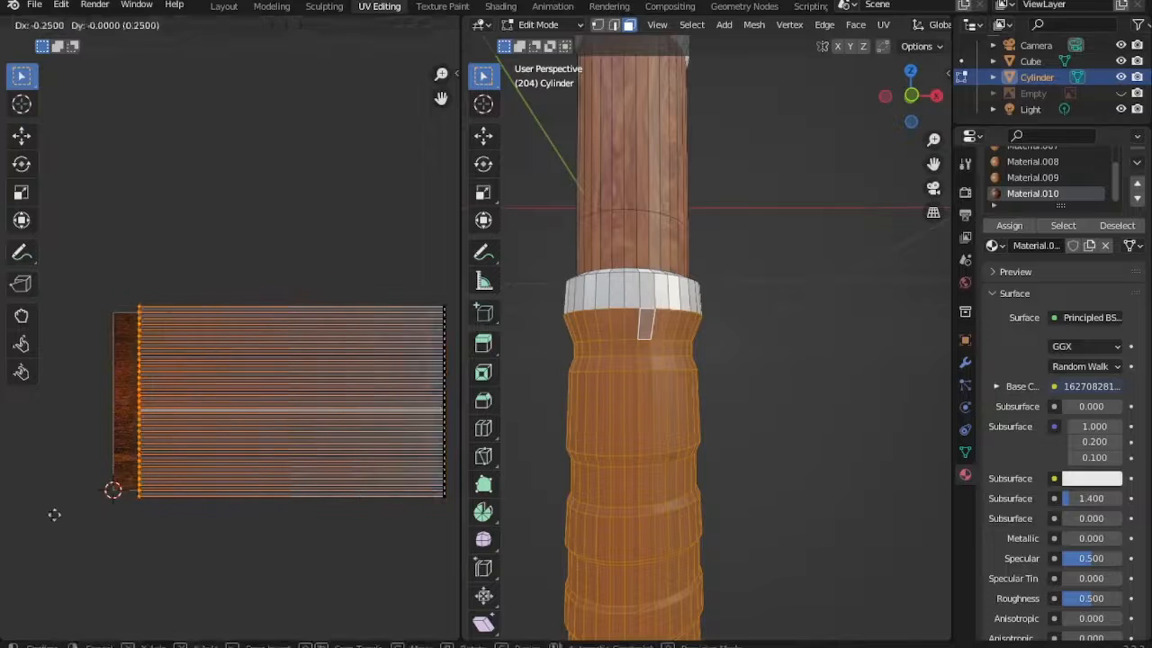
{"action": "left_click", "coordinate": [54, 515], "text": "ctrl"}
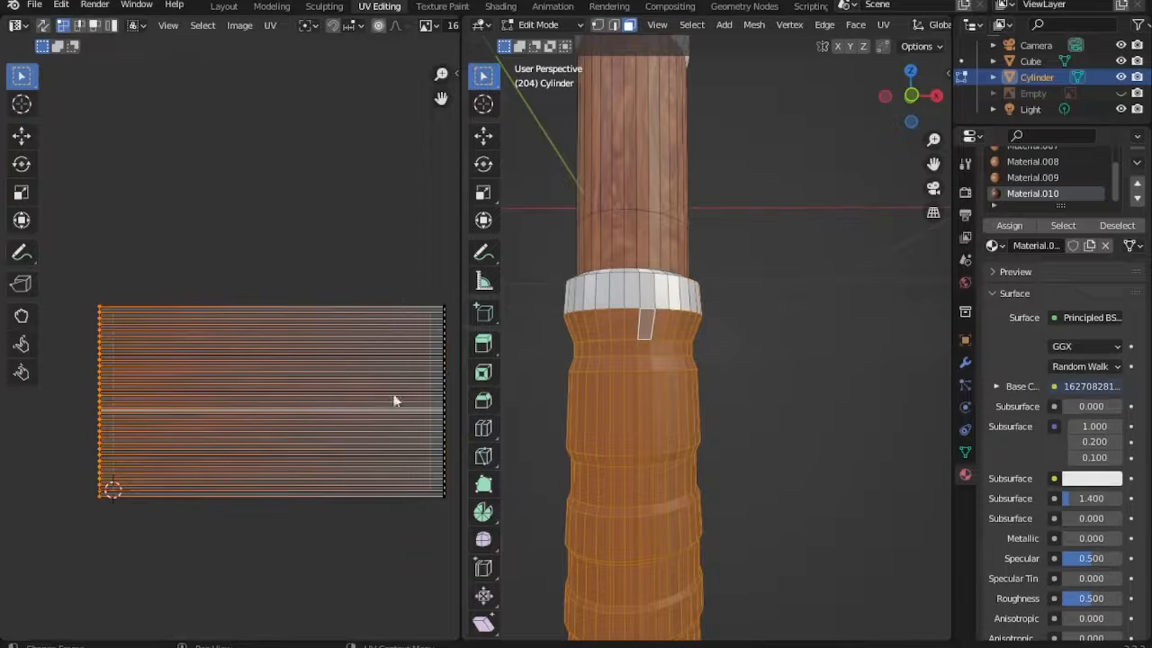
Undo the outward moves of the grip's UV columns.
{"action": "key", "text": "ctrl+z"}
{"action": "key", "text": "ctrl+z"}
{"action": "key", "text": "ctrl+z"}
{"action": "key", "text": "ctrl+z"}
{"action": "key", "text": "ctrl+z"}
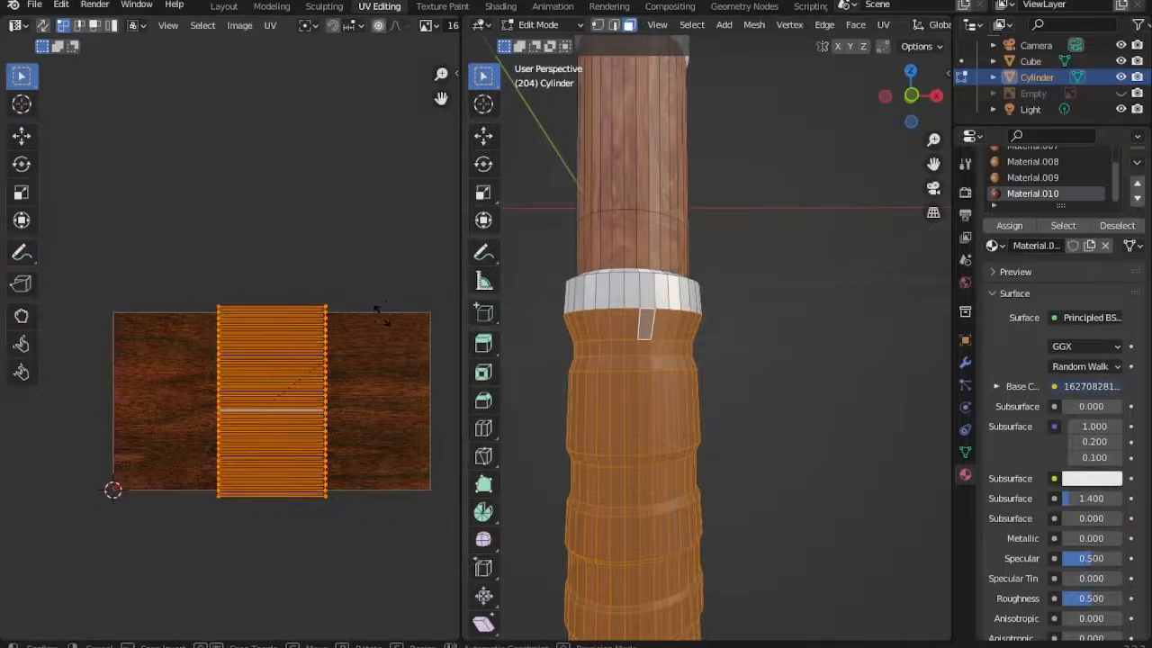
{"action": "key", "text": "Tab"}
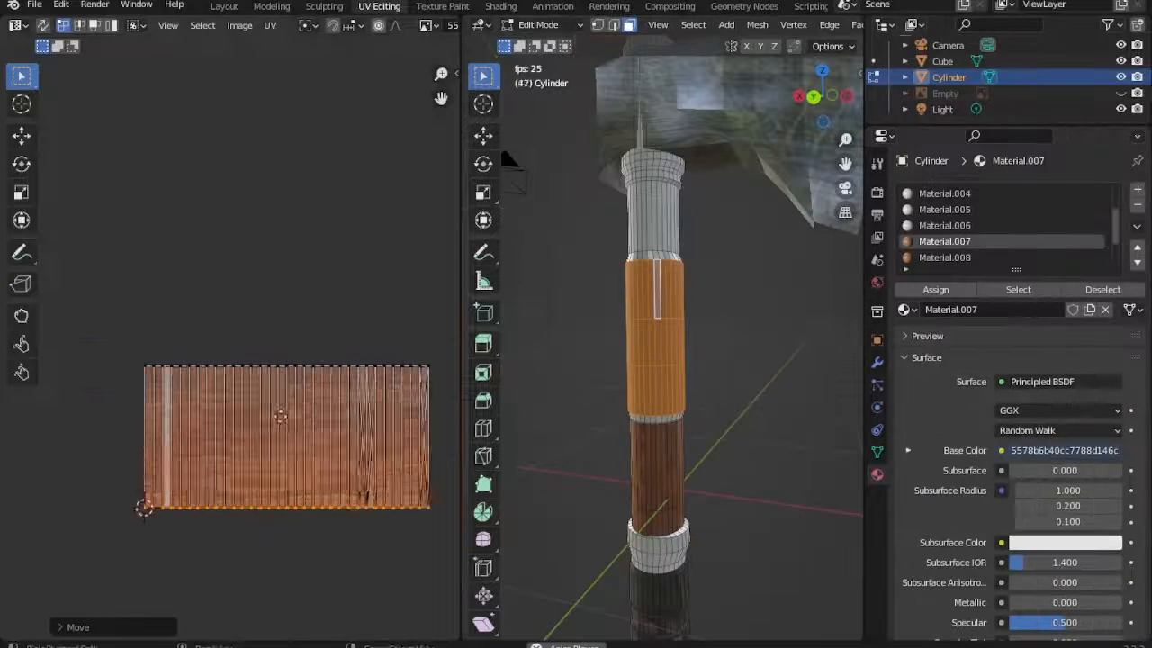
Move the misplaced lower points of the crossed faces in the shaft section's UV strip up toward its upper edge.
{"action": "scroll", "coordinate": [313, 484], "scroll_direction": "up", "scroll_amount": 5}
{"action": "left_click", "coordinate": [300, 571]}
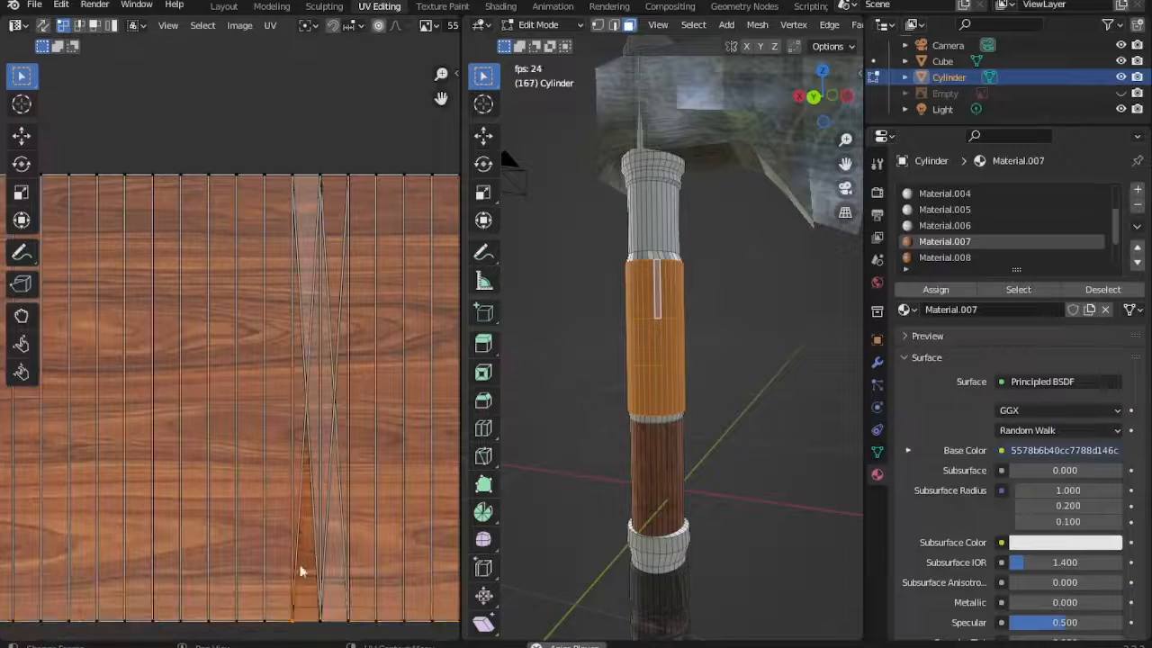
{"action": "key", "text": "g"}
{"action": "left_click", "coordinate": [302, 135]}
{"action": "left_click", "coordinate": [304, 388]}
{"action": "left_click", "coordinate": [322, 585]}
{"action": "key", "text": "g"}
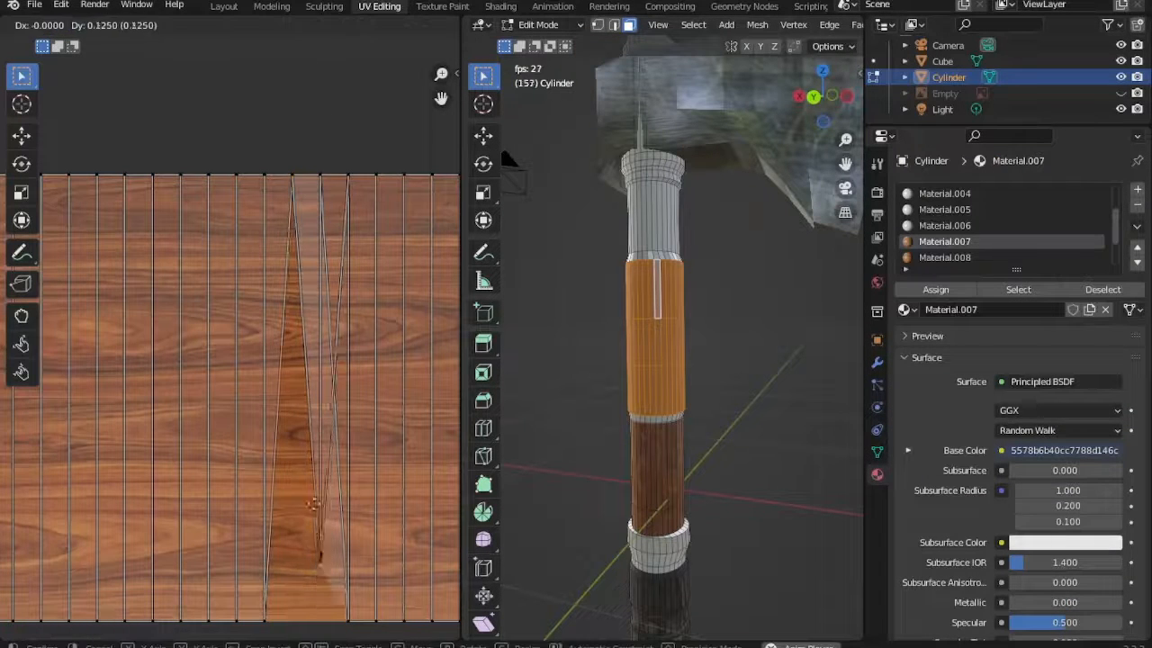
{"action": "left_click", "coordinate": [303, 149]}
Uncross the remaining overlapping faces in the shaft's UV strip by moving their misplaced upper points straight down to the lower edge.
{"action": "key", "text": "g"}
{"action": "right_click", "coordinate": [306, 396]}
{"action": "left_click", "coordinate": [301, 219]}
{"action": "key", "text": "g"}
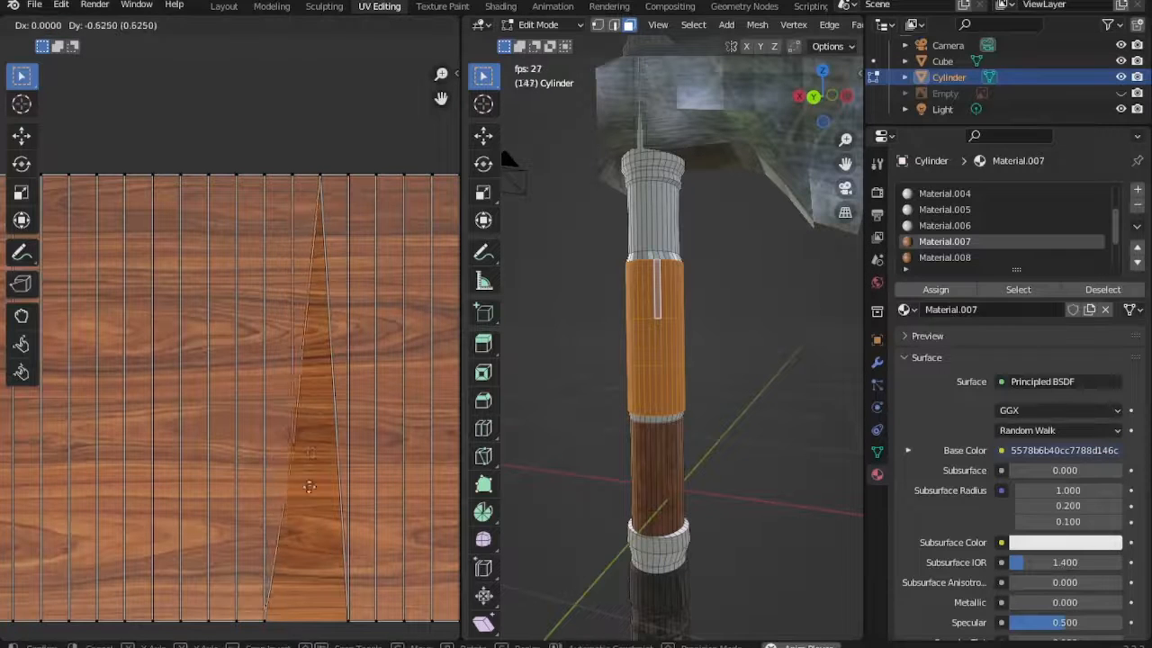
{"action": "left_click", "coordinate": [322, 206]}
{"action": "key", "text": "g"}
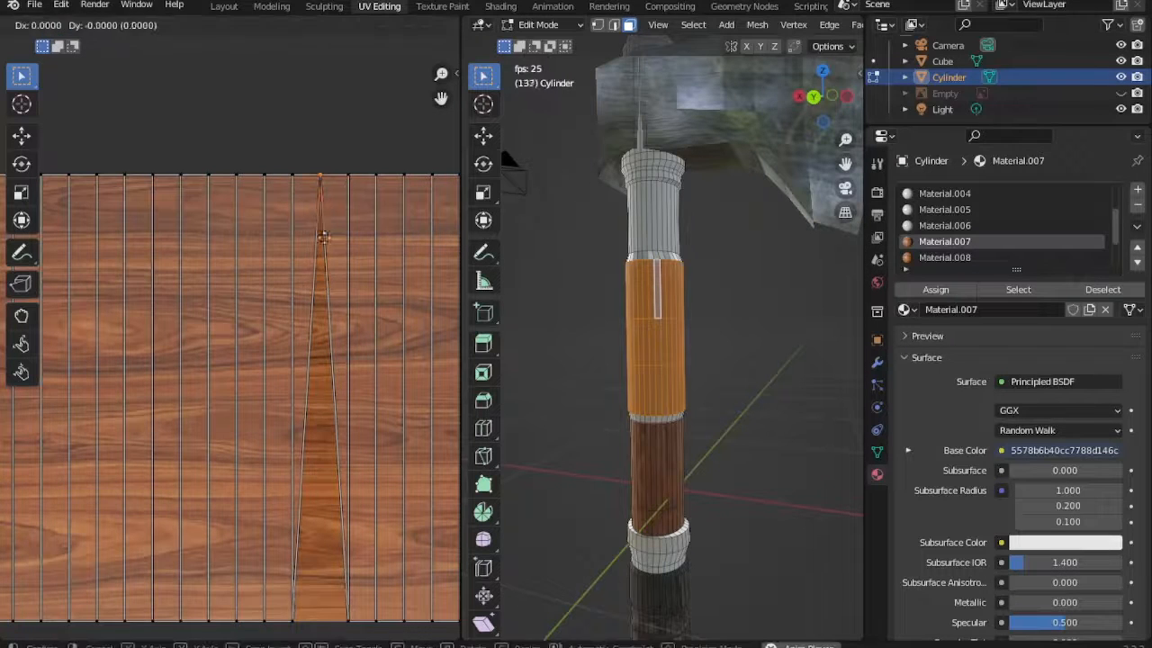
{"action": "left_click", "coordinate": [336, 304]}
Shift the overlapping upper points at the end of the shaft's UV strip along the upper edge to straighten the slanted last faces.
{"action": "scroll", "coordinate": [338, 304], "scroll_direction": "down", "scroll_amount": 1}
{"action": "middle_click_drag", "start_coordinate": [360, 306], "coordinate": [162, 268]}
{"action": "key", "text": "g"}
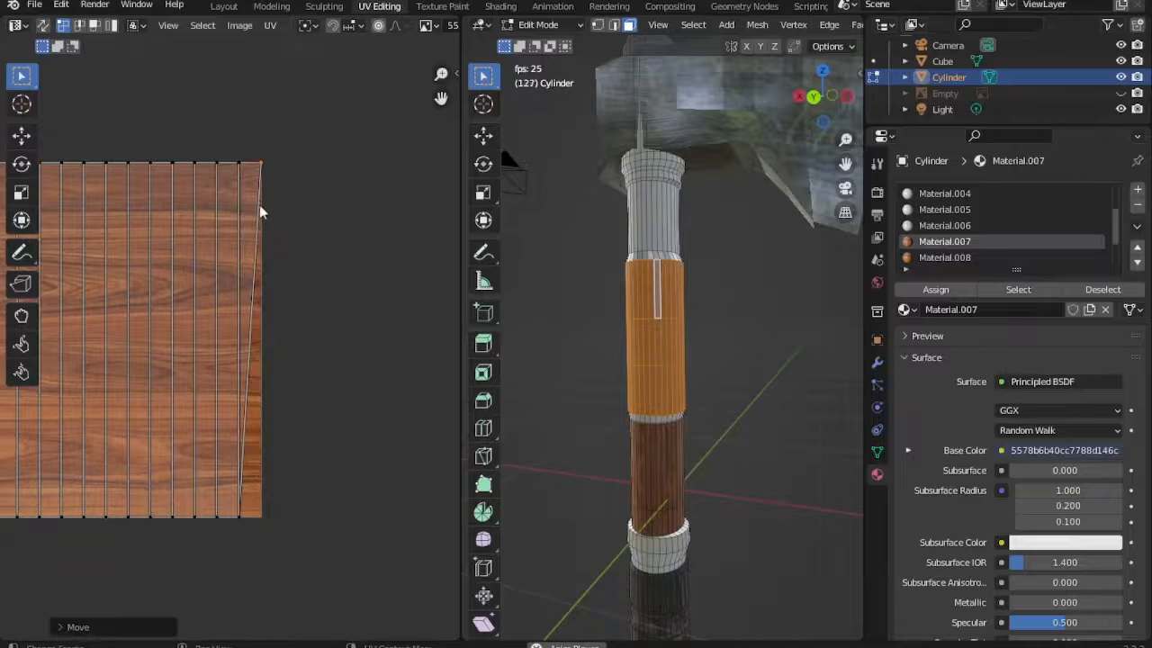
{"action": "left_click", "coordinate": [260, 184]}
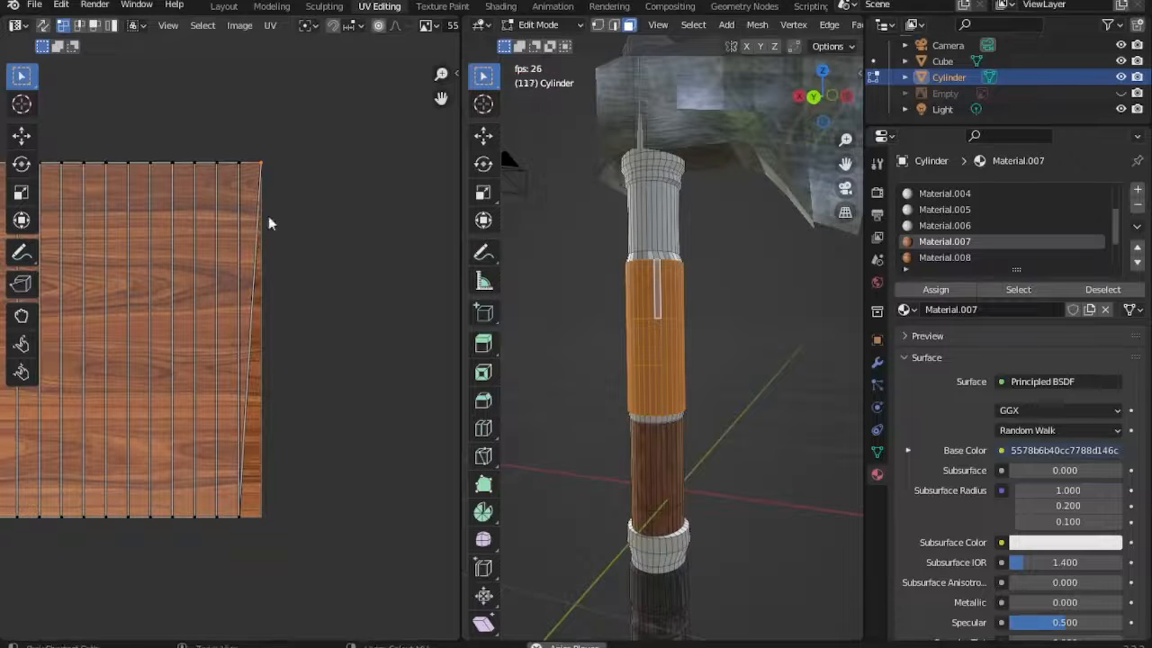
{"action": "key", "text": "g"}
{"action": "left_click", "coordinate": [242, 140]}
{"action": "key", "text": "g"}
{"action": "left_click", "coordinate": [258, 169]}
{"action": "key", "text": "g"}
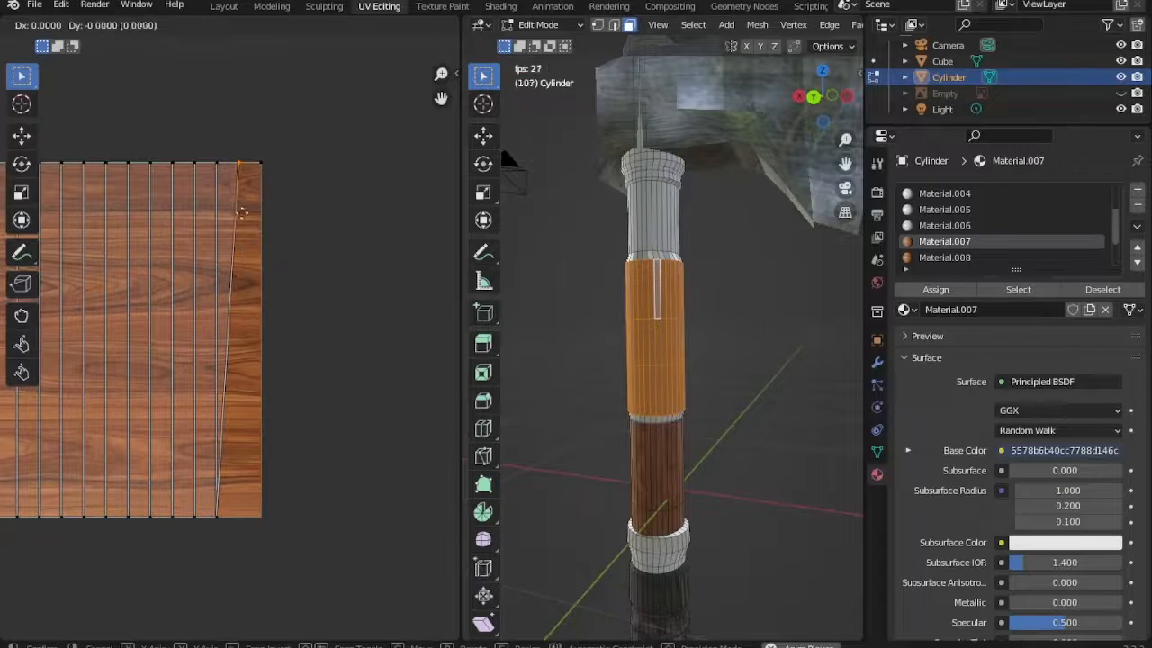
{"action": "left_click", "coordinate": [261, 168]}
{"action": "key", "text": "g"}
{"action": "left_click", "coordinate": [239, 184]}
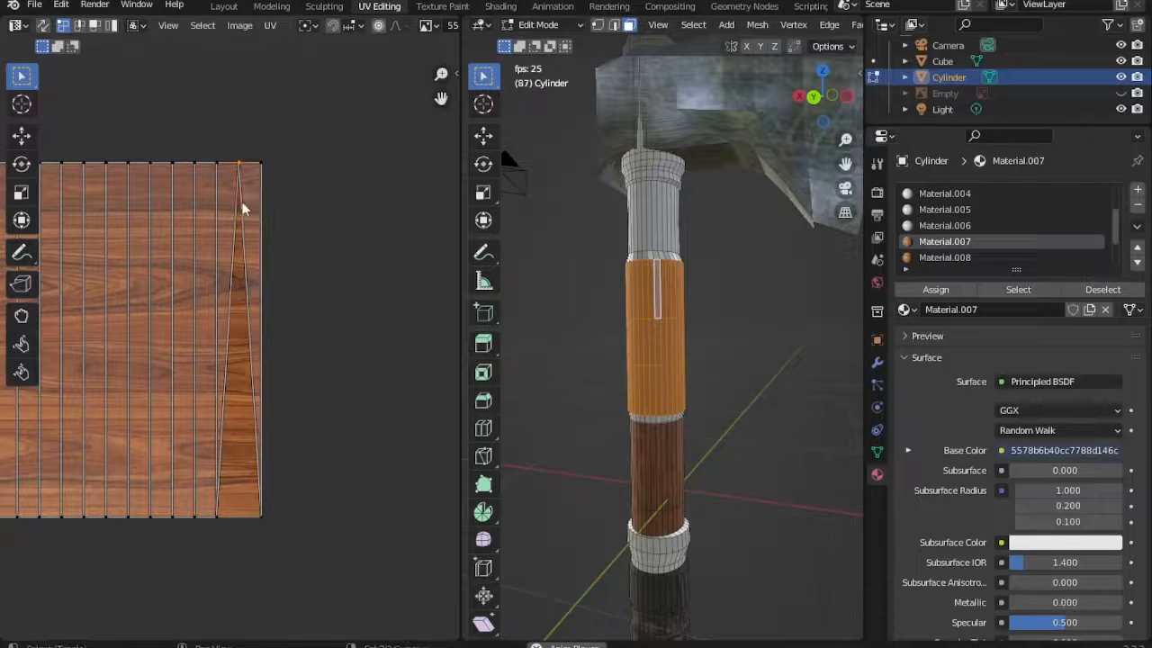
{"action": "left_click", "coordinate": [242, 202], "text": "shift"}
{"action": "key", "text": "g"}
{"action": "right_click", "coordinate": [247, 297]}
{"action": "key", "text": "g"}
{"action": "right_click", "coordinate": [249, 281]}
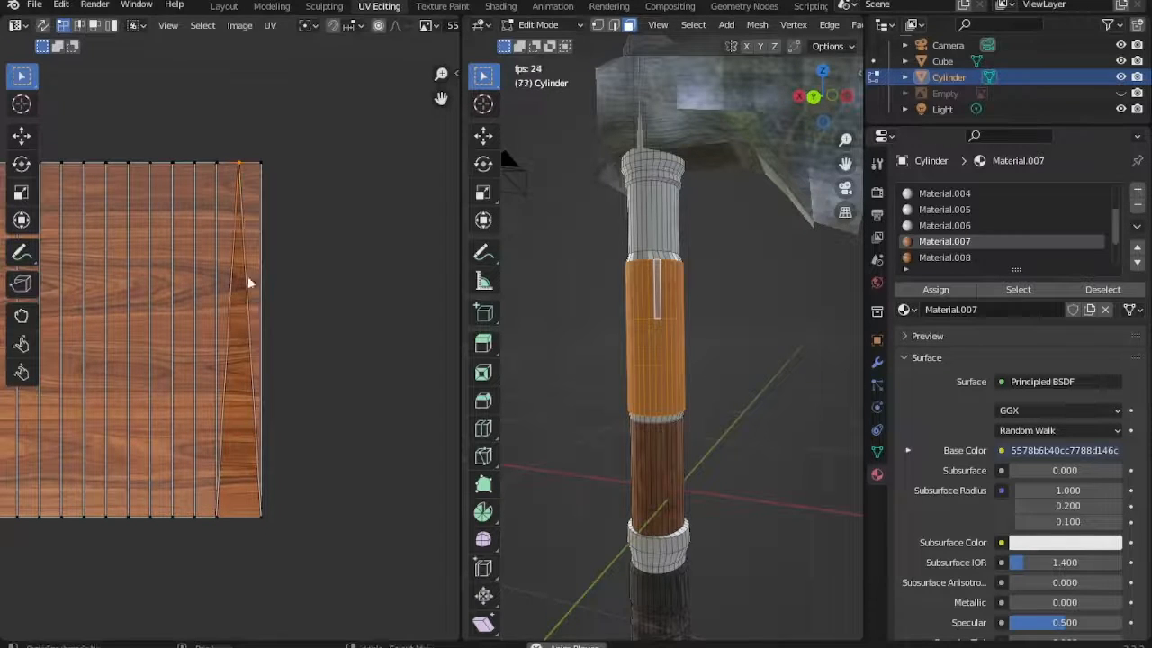